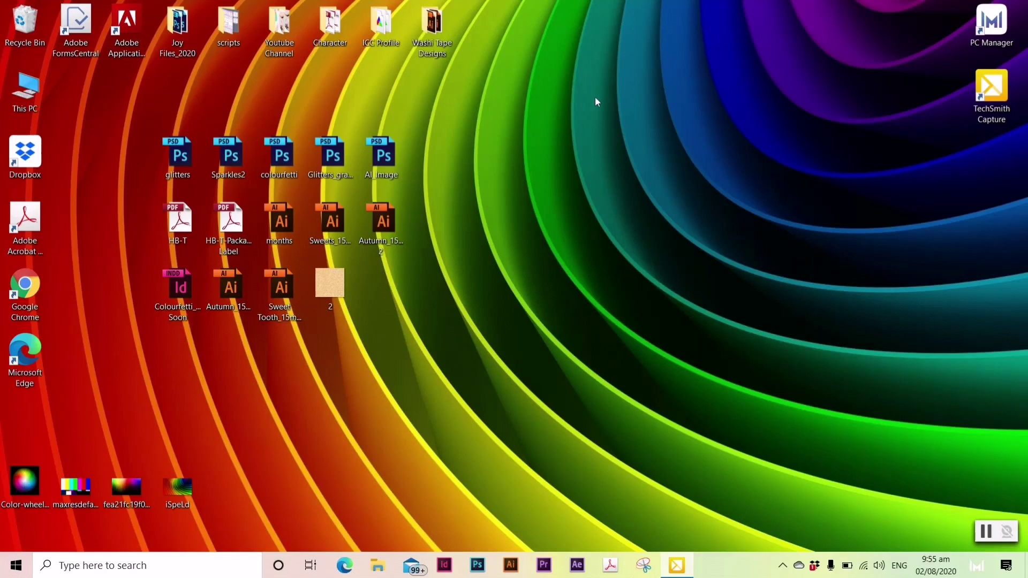
Step: Refresh the desktop icons, then launch Display Manager from the desktop right-click menu
right_click(455, 133)
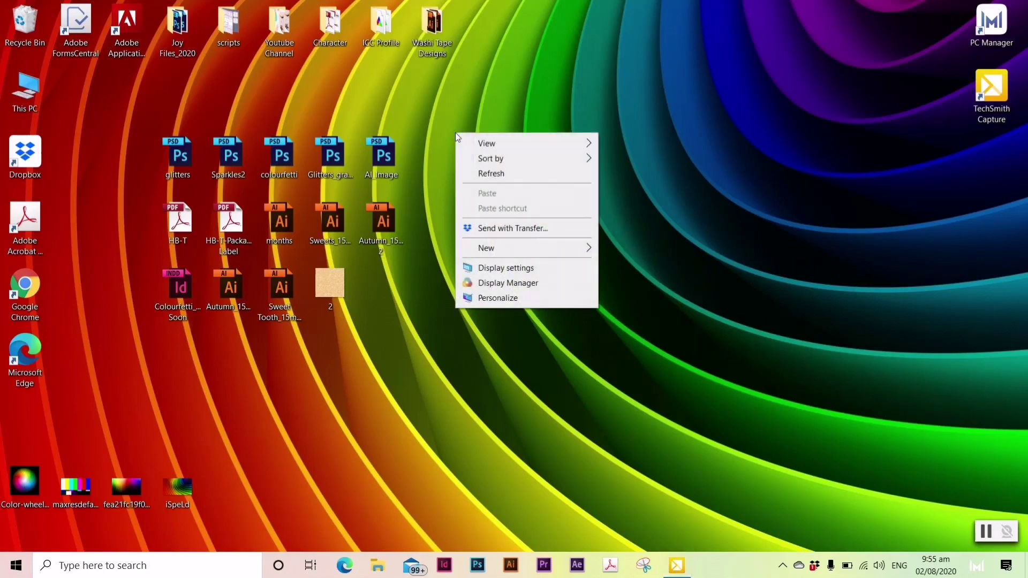
click(507, 174)
right_click(457, 140)
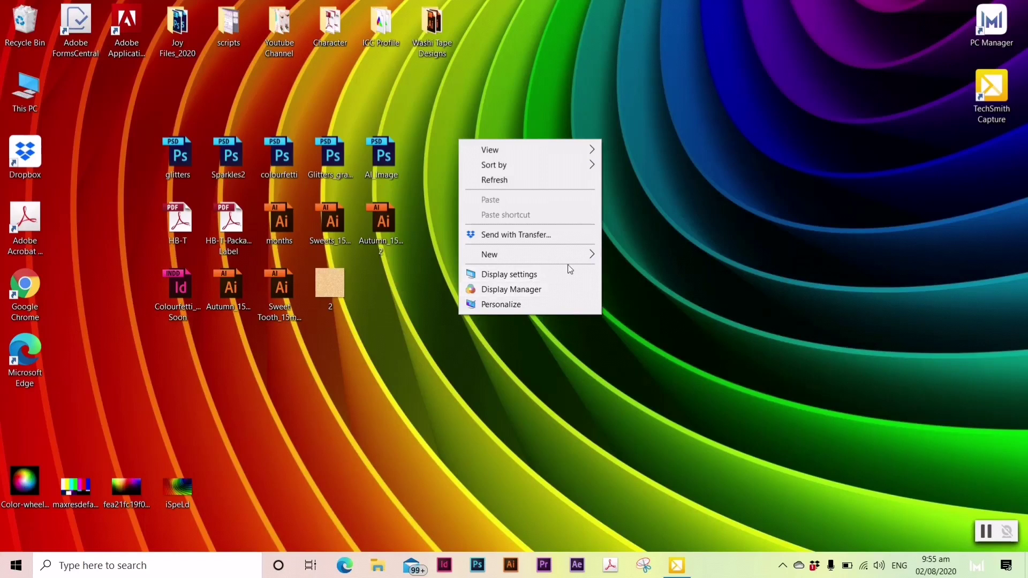
click(498, 293)
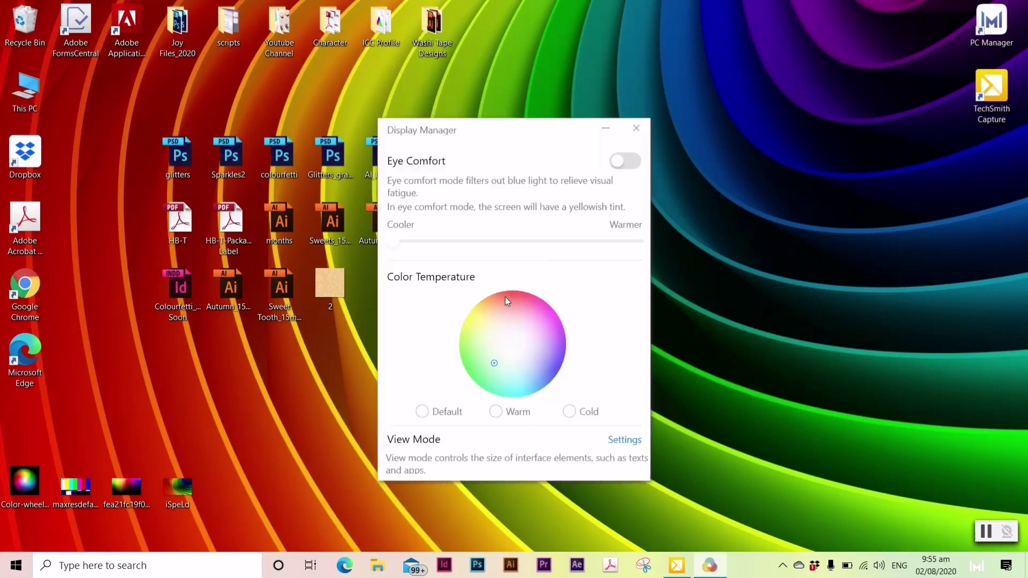
Step: Try tinting the colour temperature wheel, then reset Color Temperature to Default
mouse_move(498, 366)
mouse_down()
mouse_move(525, 350)
mouse_move(499, 334)
mouse_move(503, 323)
mouse_up()
click(422, 412)
mouse_move(513, 345)
mouse_down()
mouse_move(480, 327)
mouse_move(551, 311)
mouse_move(569, 333)
mouse_move(559, 363)
mouse_move(463, 354)
mouse_move(504, 326)
mouse_move(480, 336)
mouse_move(505, 355)
mouse_up()
click(422, 410)
Step: Turn Eye Comfort on, adjust its warmth slider back to Cooler, and switch it off
click(623, 160)
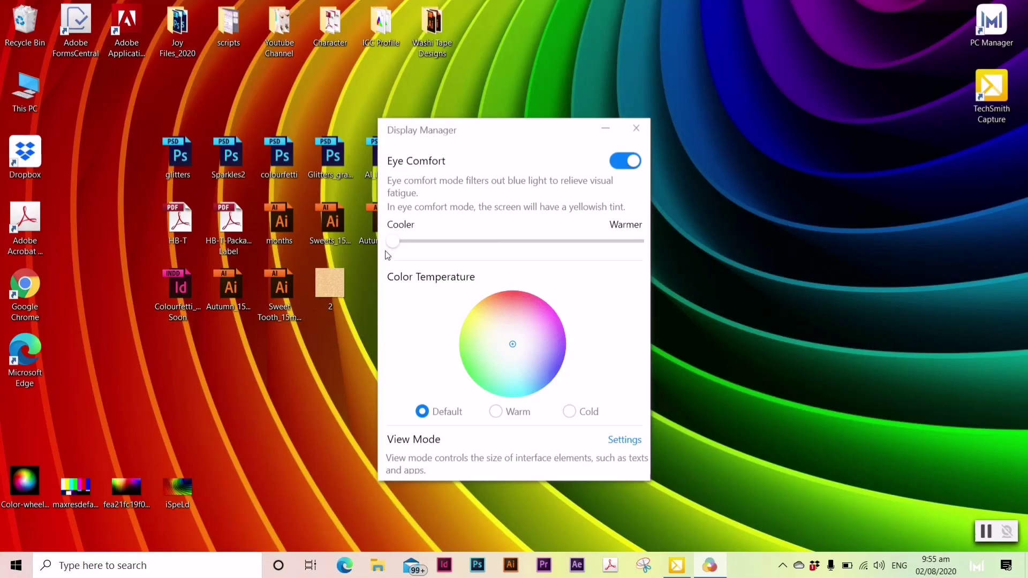
mouse_move(399, 244)
mouse_down()
mouse_move(519, 245)
mouse_move(389, 254)
mouse_up()
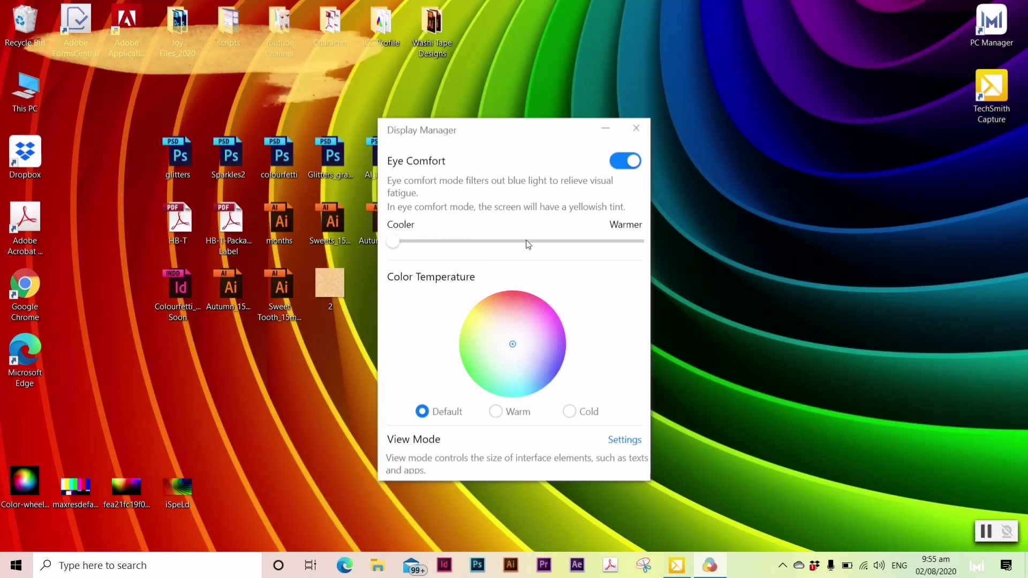
click(410, 246)
drag(477, 240, 393, 242)
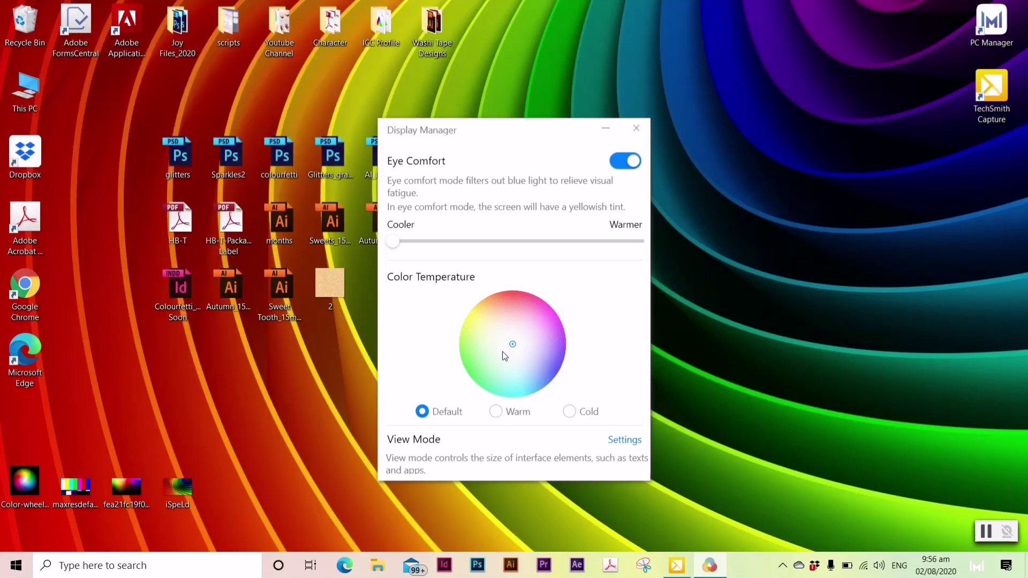
click(632, 161)
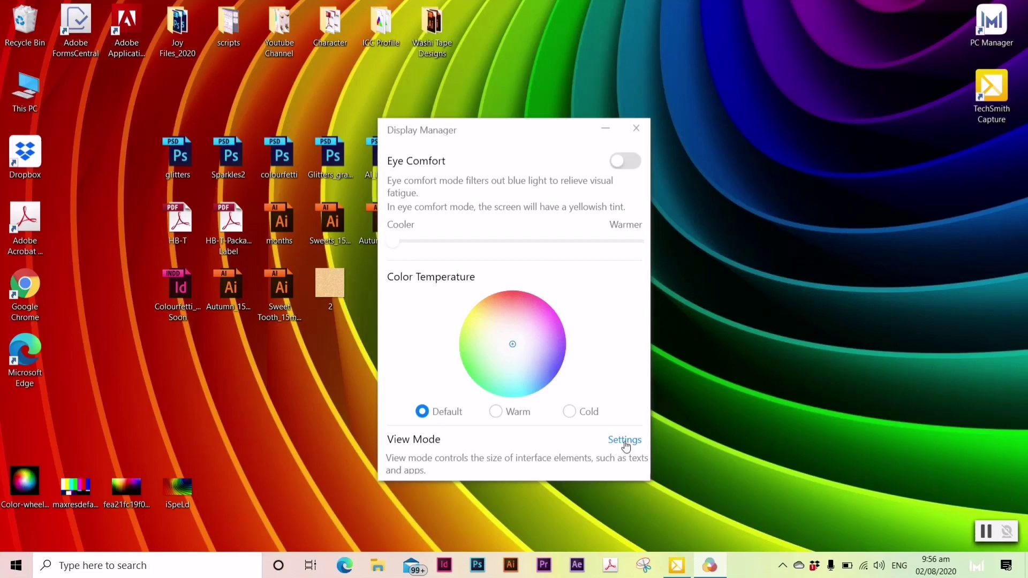
Step: In Windows HD Color settings, turn Stream HDR video On and open its calibration settings
click(624, 441)
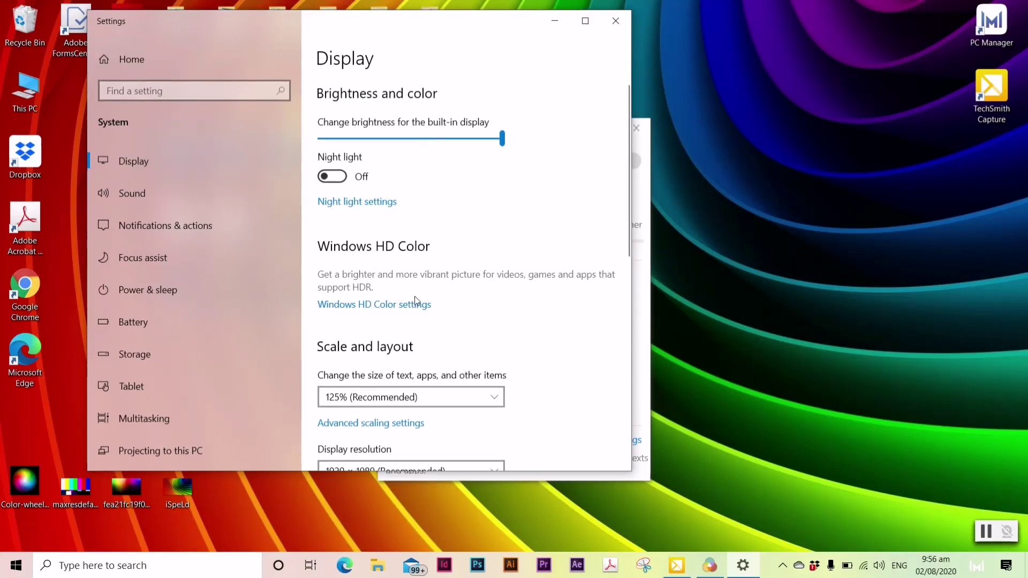
scroll(403, 248, down, 1)
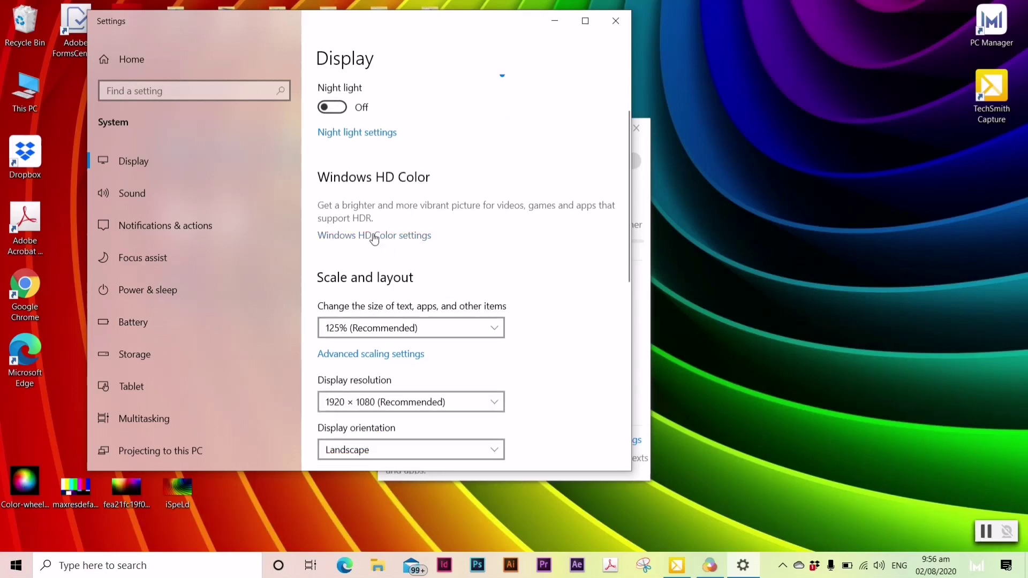
click(373, 237)
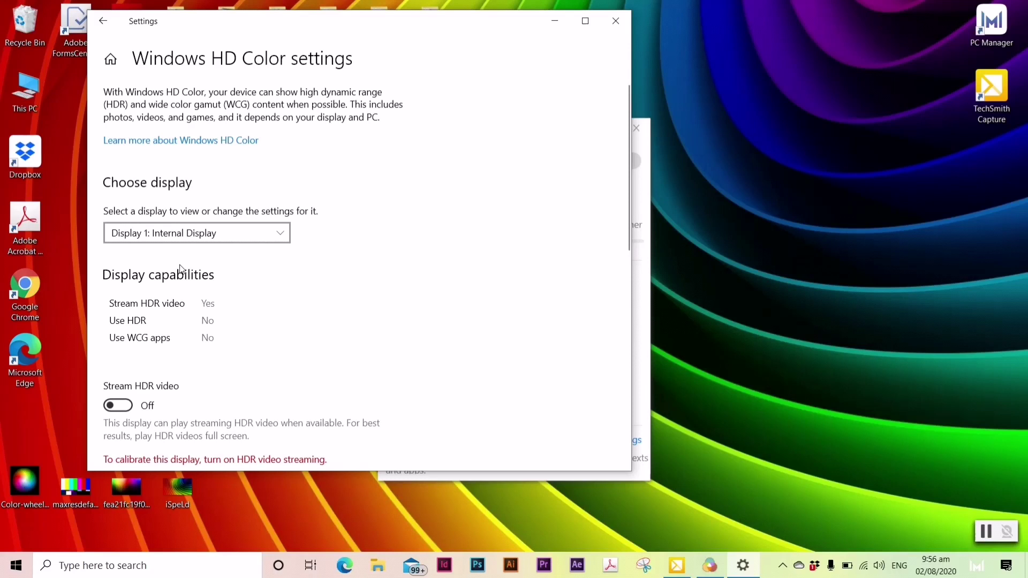
scroll(180, 268, down, 3)
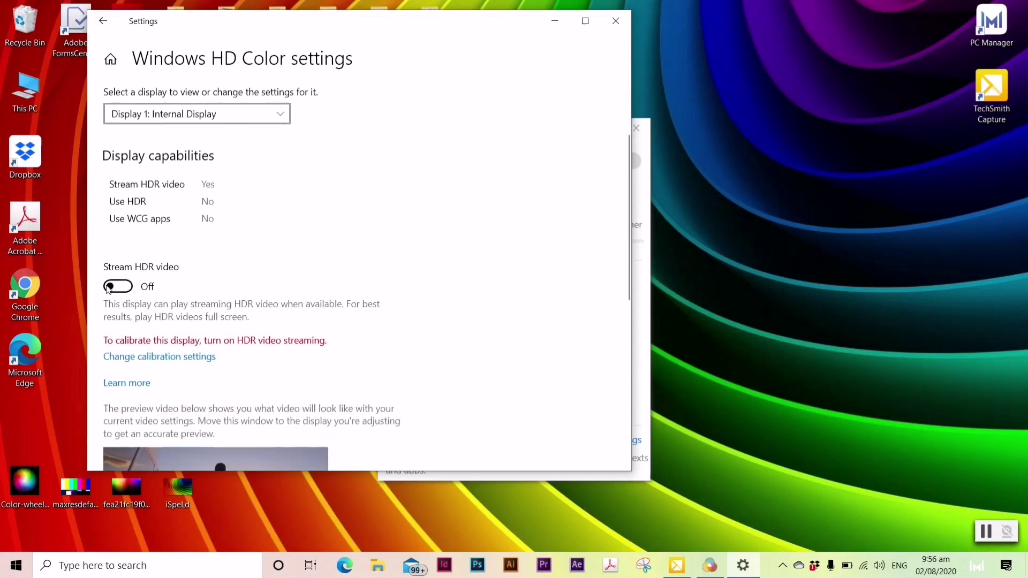
click(115, 287)
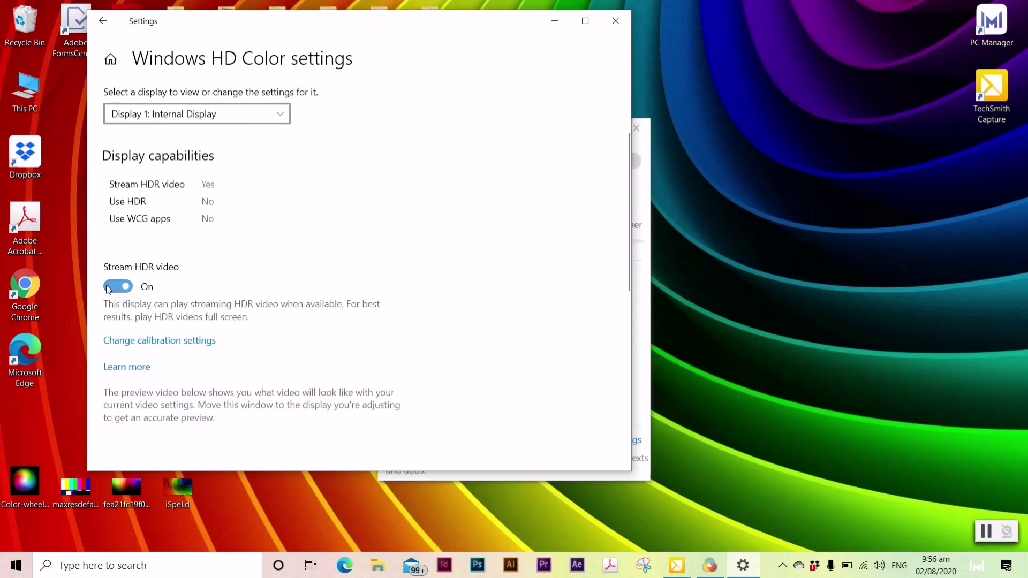
click(160, 341)
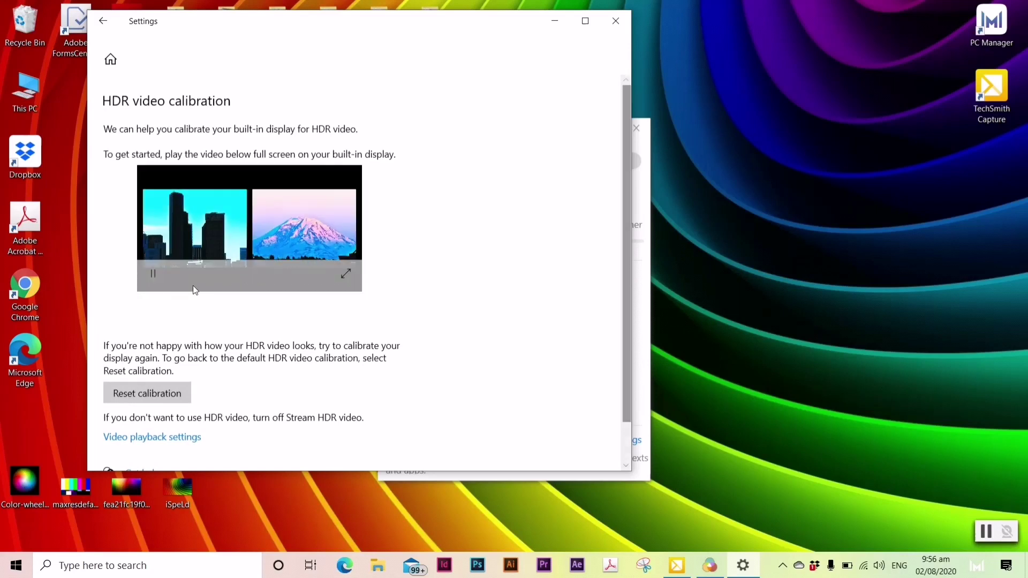
Step: Play the HDR calibration video full screen, test the balance slider, leave it at Default, and exit full screen
click(346, 273)
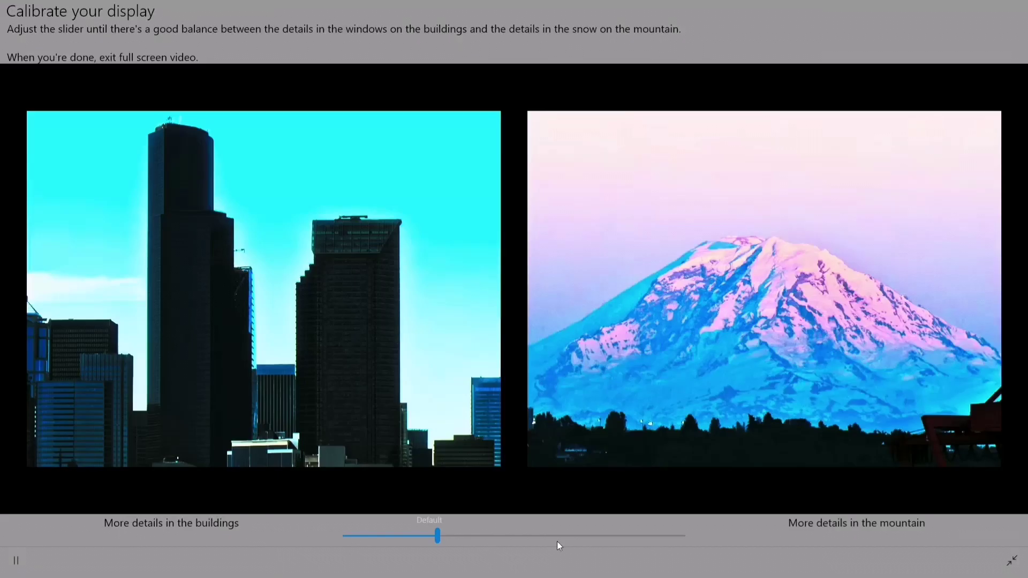
click(437, 536)
drag(448, 538, 550, 547)
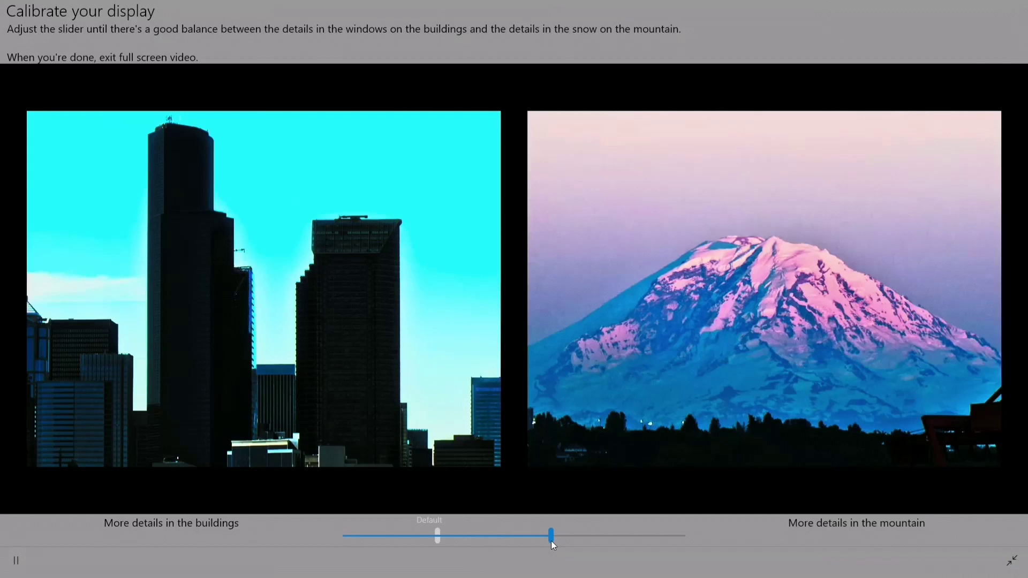
drag(550, 541, 429, 539)
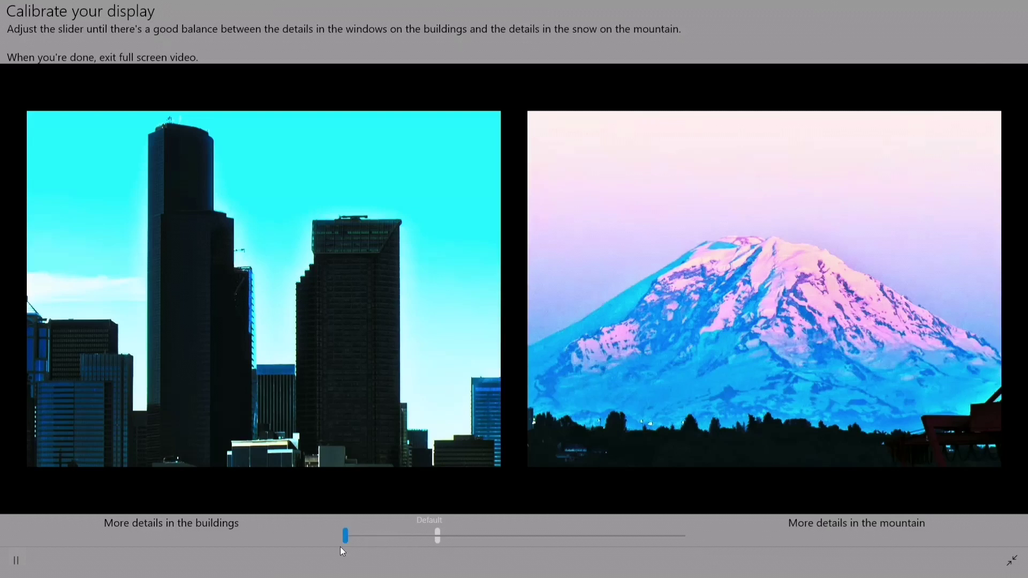
drag(348, 539, 365, 543)
mouse_move(435, 552)
mouse_down()
mouse_move(478, 554)
mouse_move(453, 539)
mouse_move(476, 543)
mouse_move(438, 545)
mouse_up()
click(1012, 560)
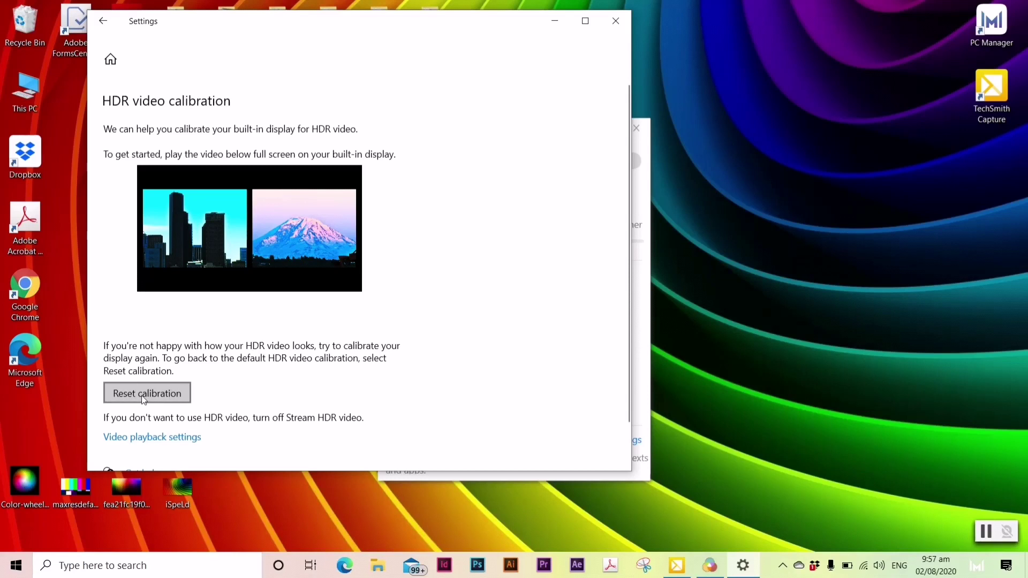
Step: Go back to Windows HD Color settings and toggle Stream HDR video off and on, leaving it On
scroll(200, 379, down, 2)
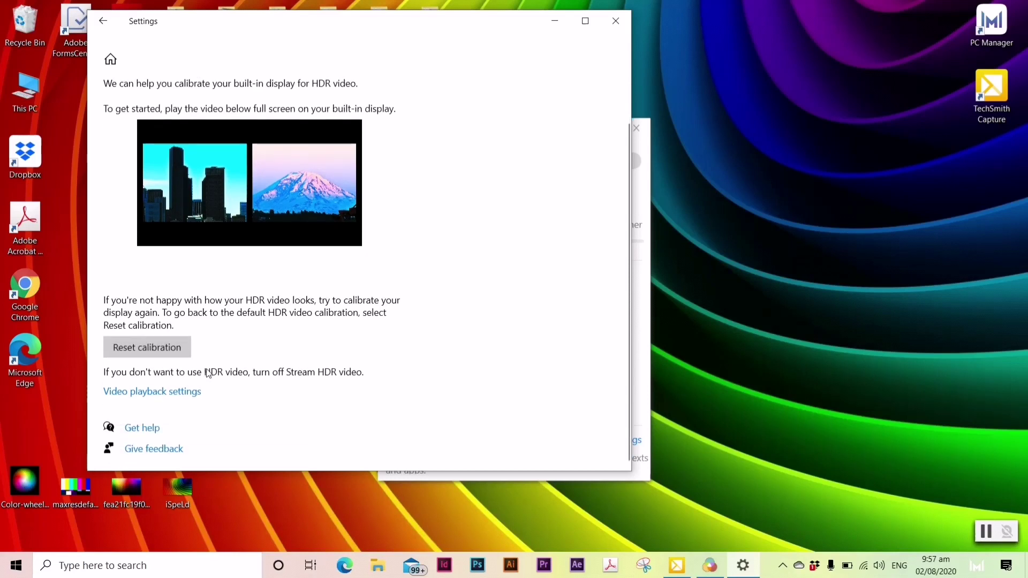
scroll(211, 371, up, 2)
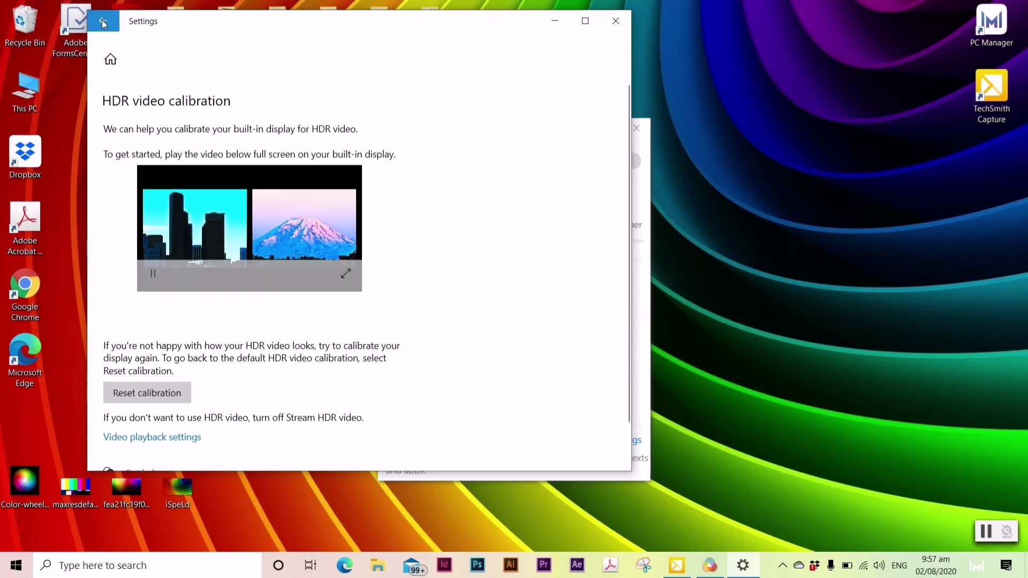
click(103, 24)
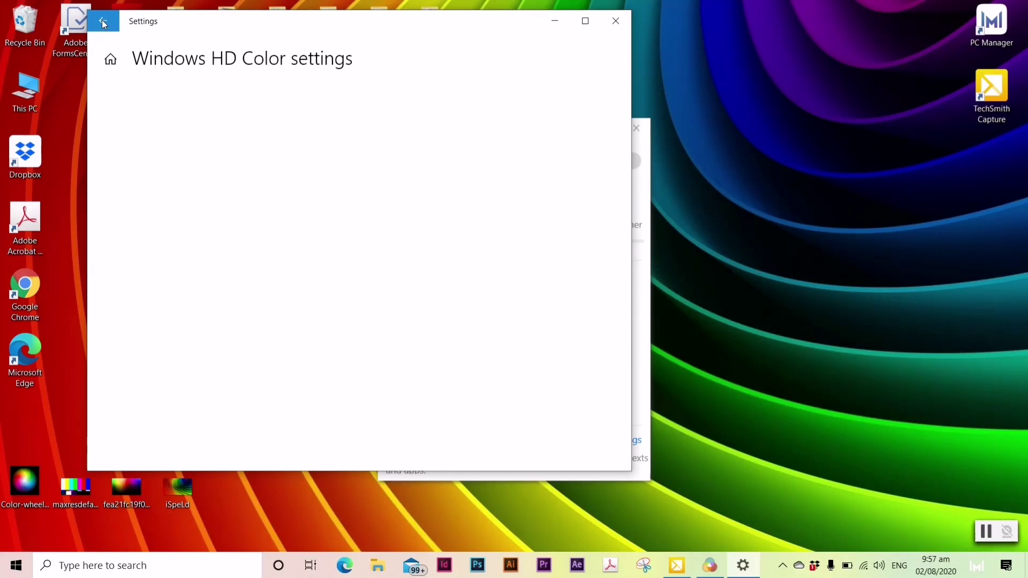
scroll(364, 285, down, 5)
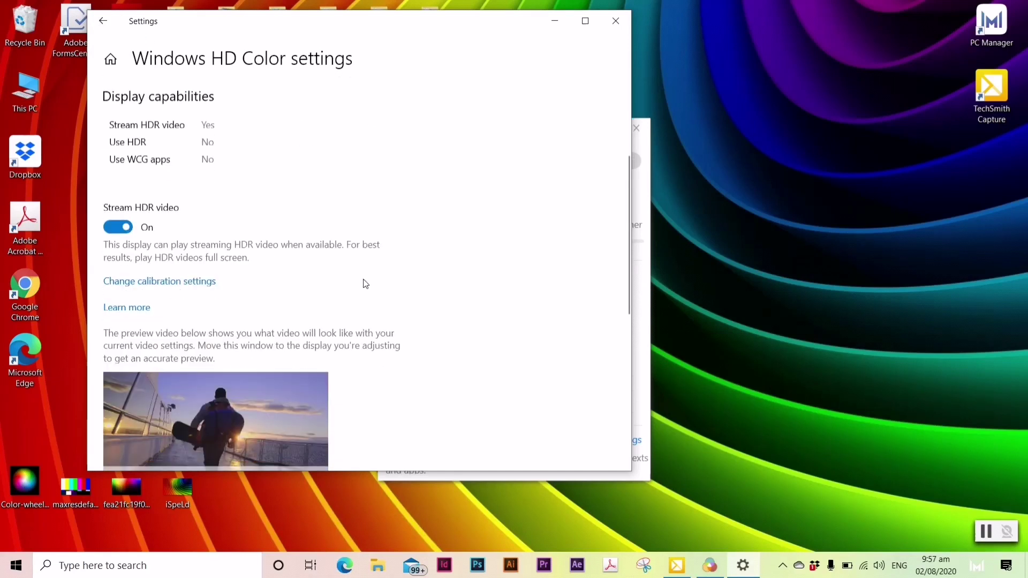
scroll(365, 284, down, 1)
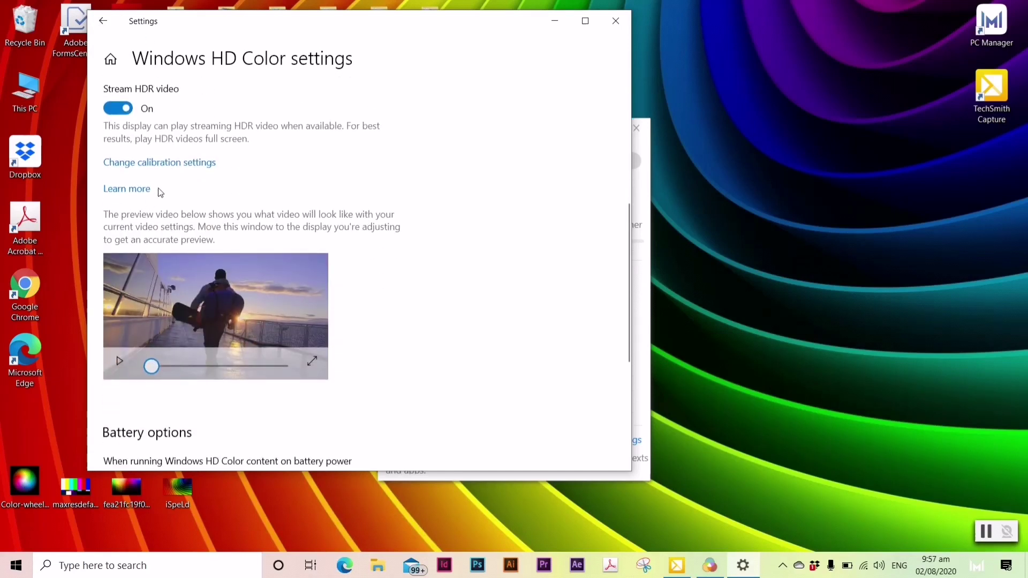
click(126, 109)
click(125, 108)
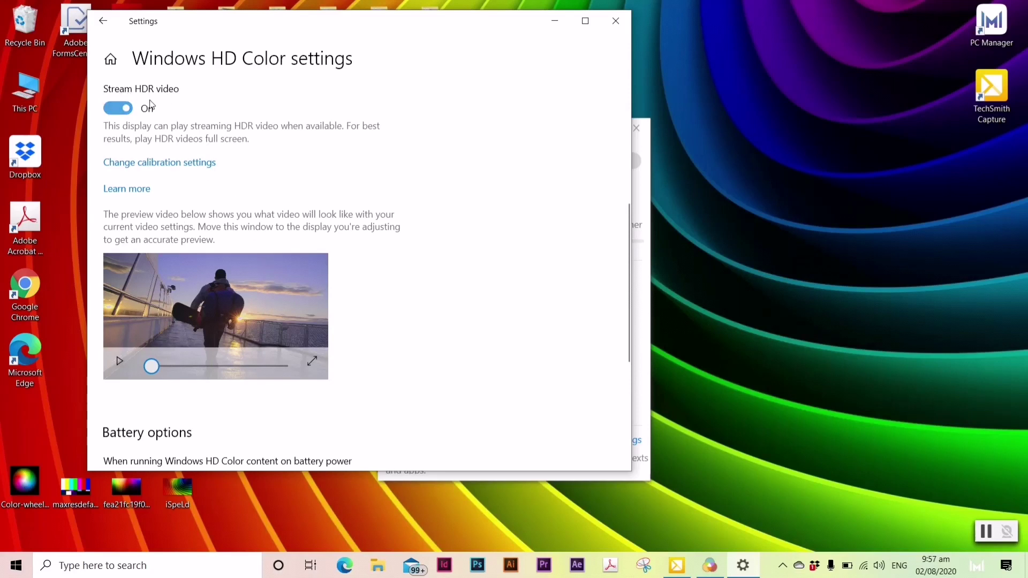
click(124, 109)
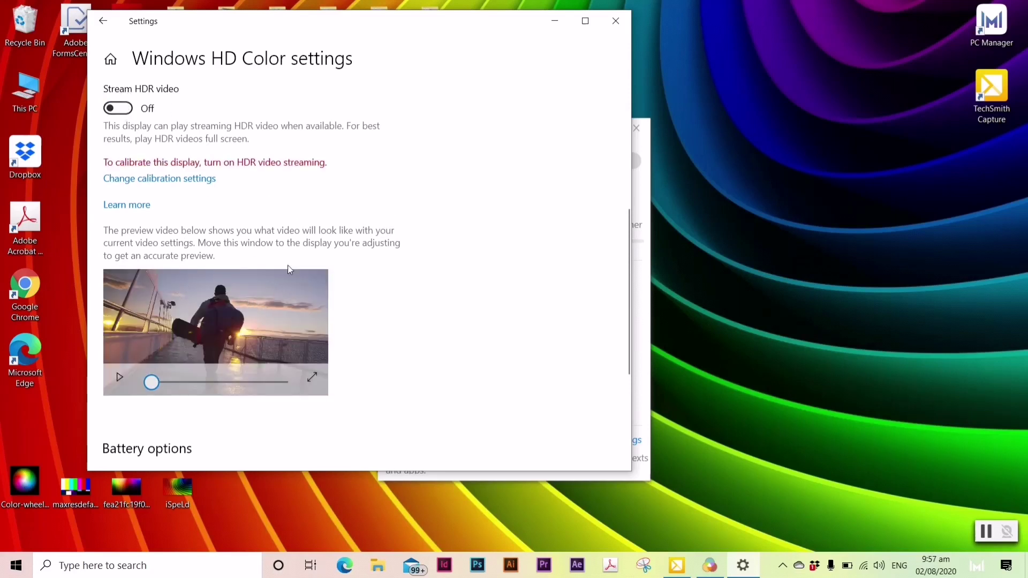
click(118, 112)
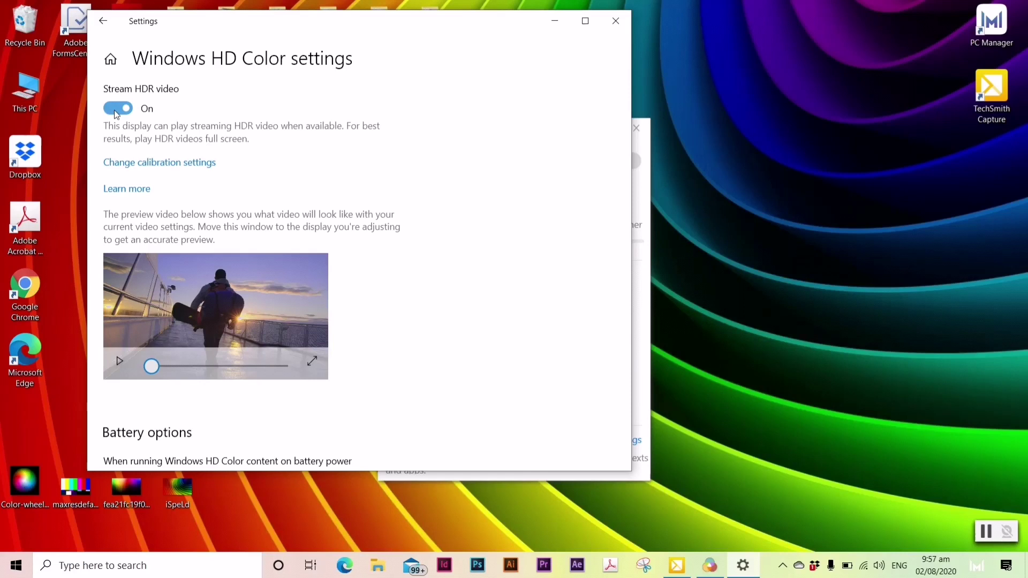
scroll(304, 331, down, 3)
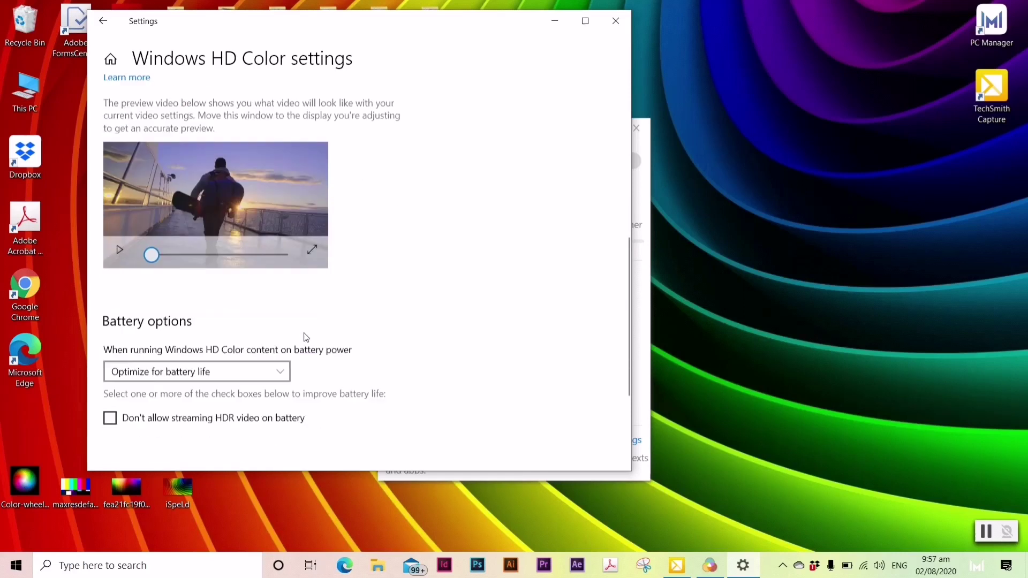
scroll(375, 308, up, 8)
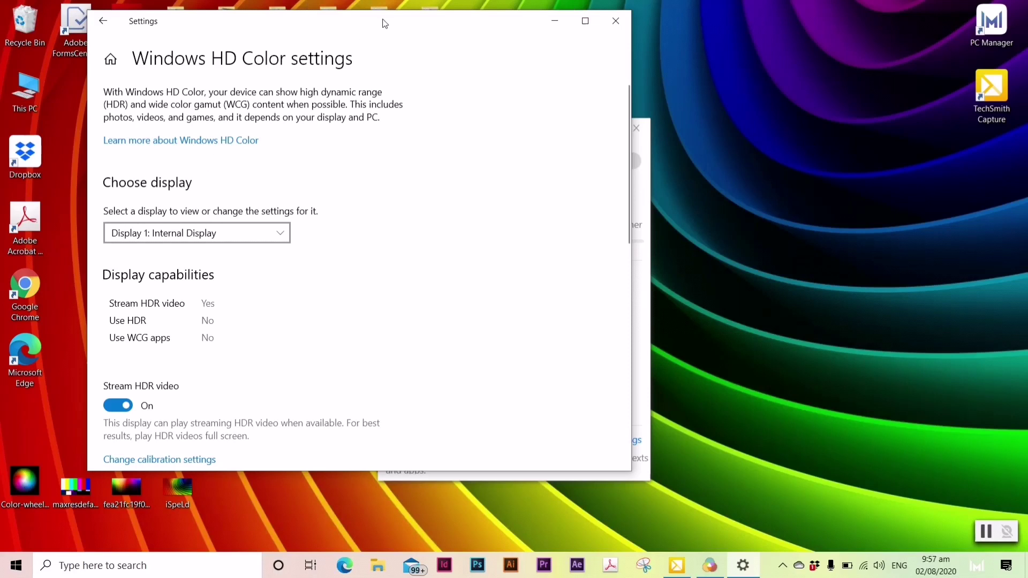
Step: Search Settings for 'adjust' and open Adjust color filters, where filters remain Off
drag(384, 23, 602, 34)
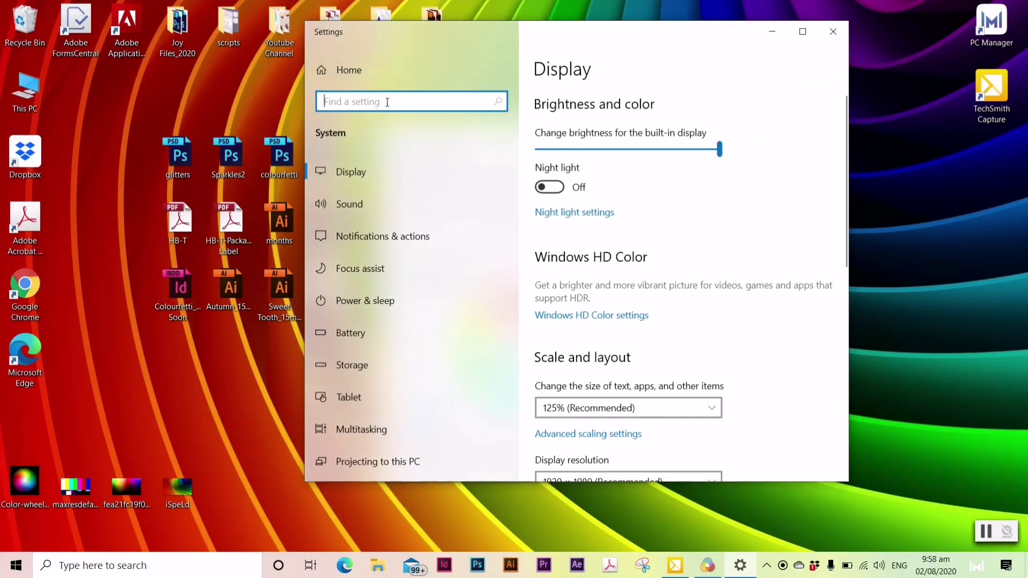
text(a)
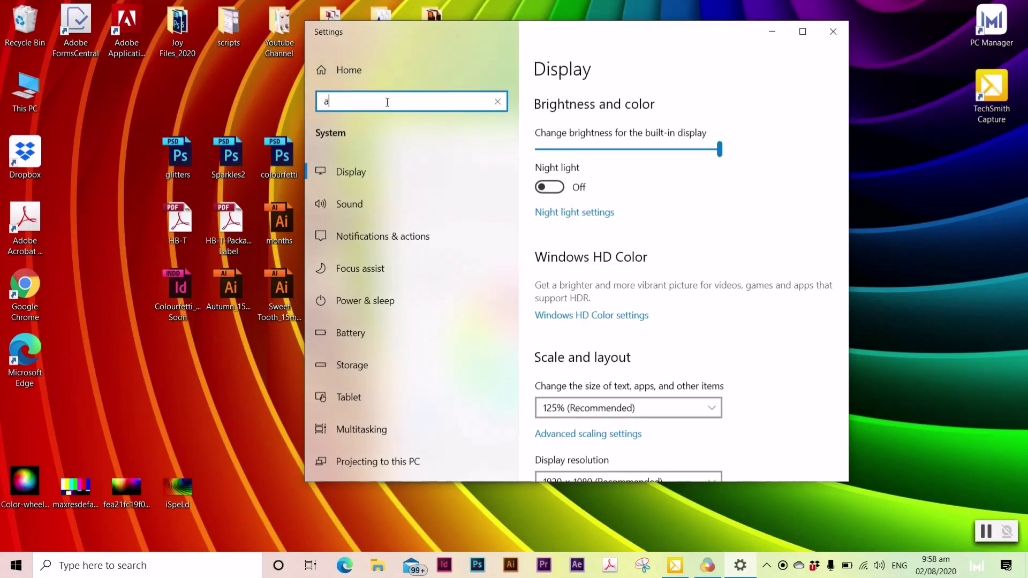
text(djust)
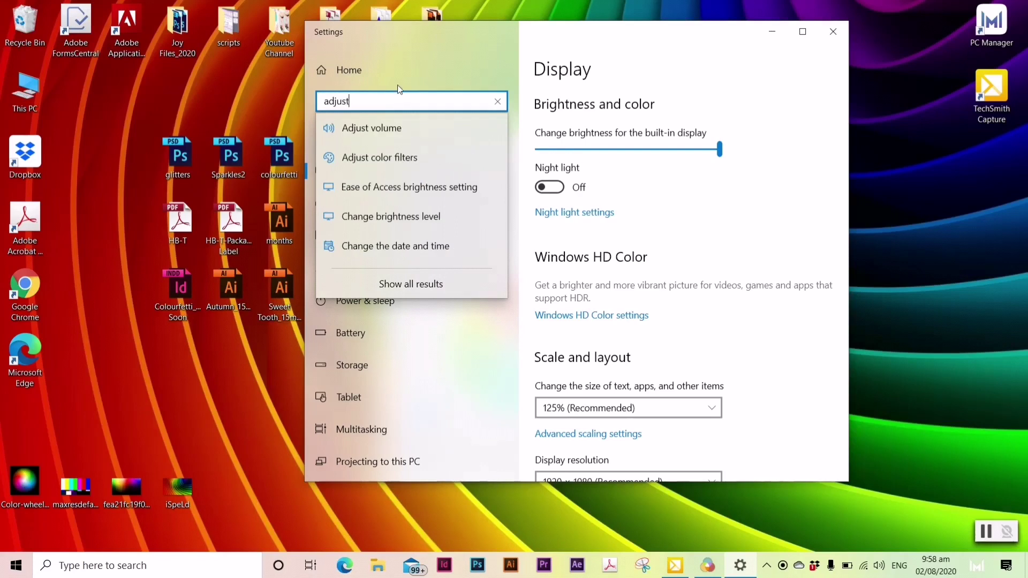
click(384, 157)
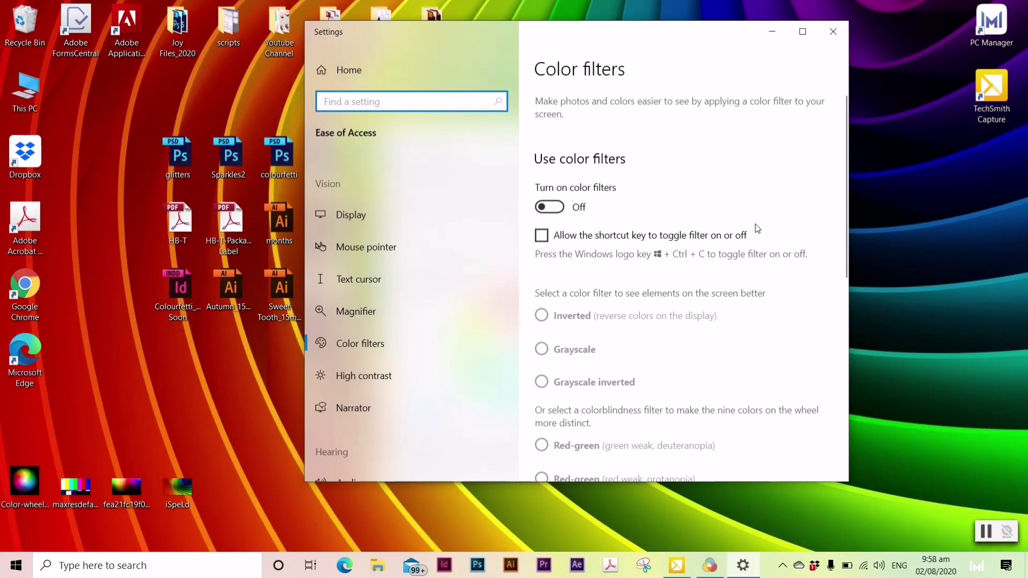
scroll(616, 234, down, 2)
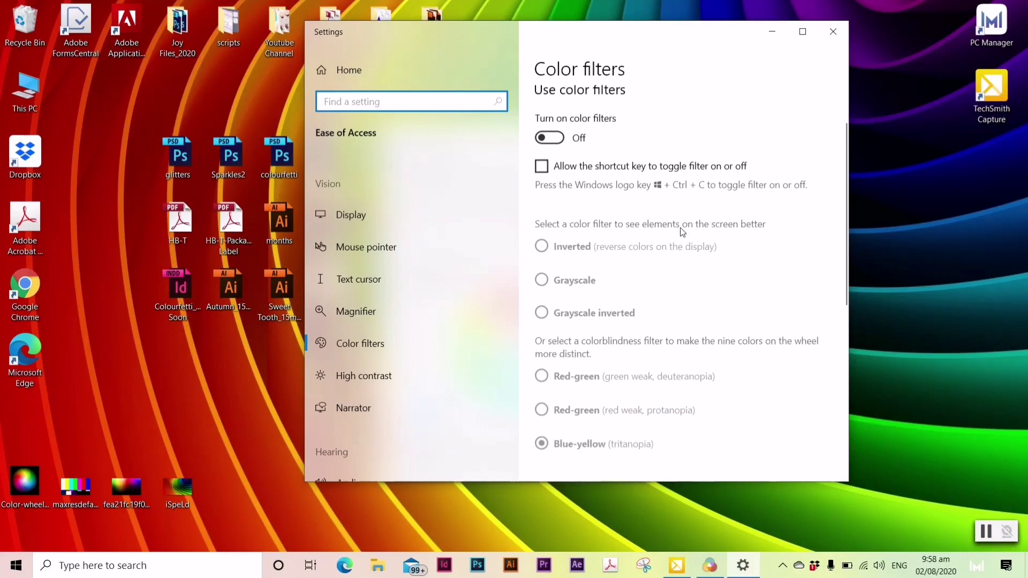
scroll(769, 234, down, 2)
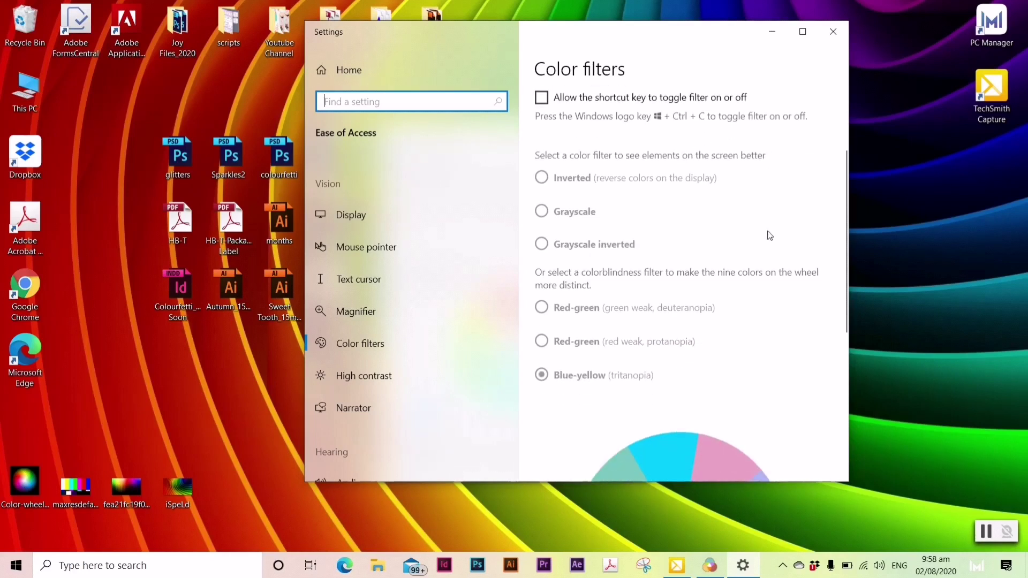
scroll(769, 235, up, 4)
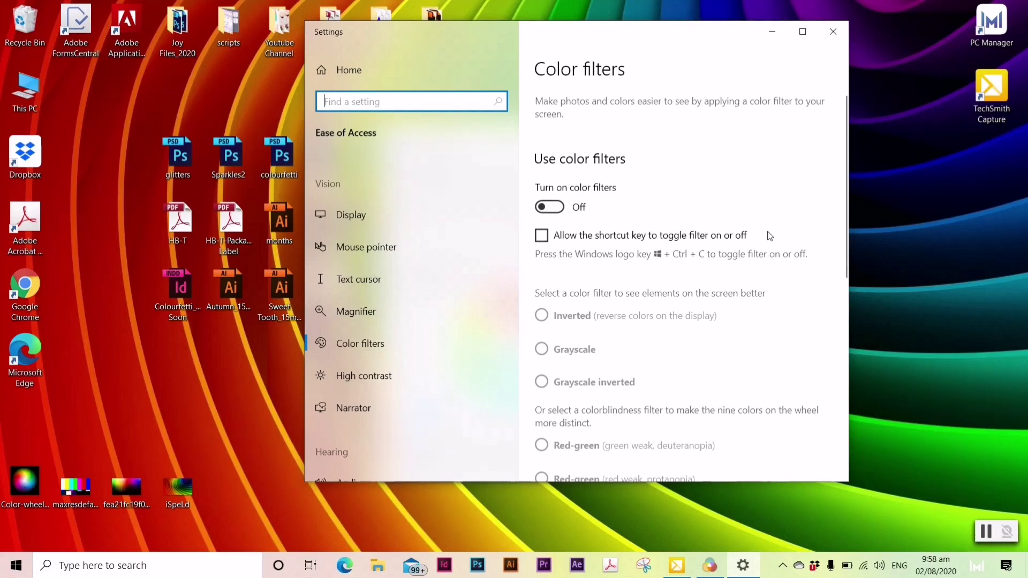
Step: Turn color filters On, close Display Manager, and resize the Settings window
click(549, 207)
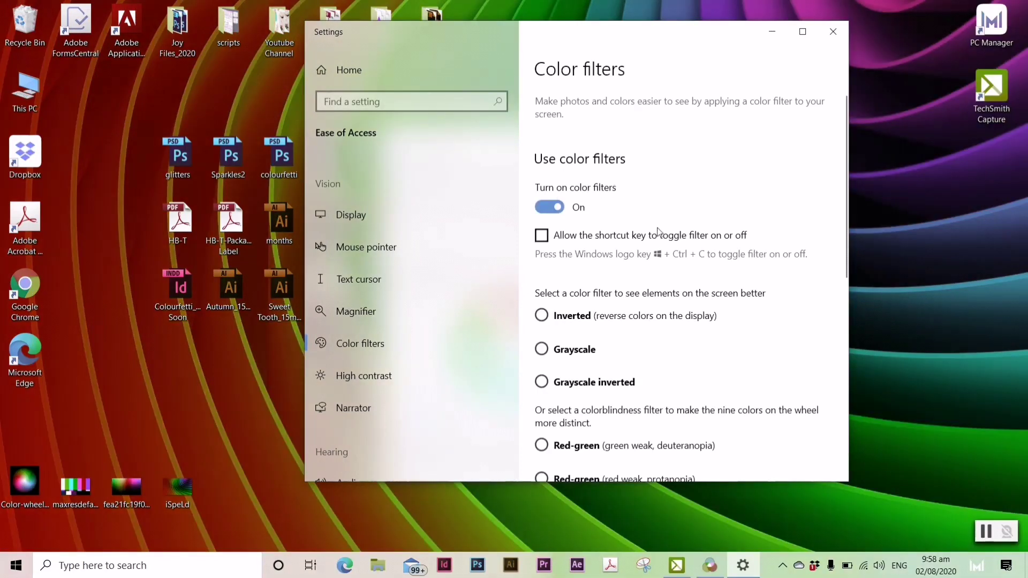
scroll(655, 230, down, 4)
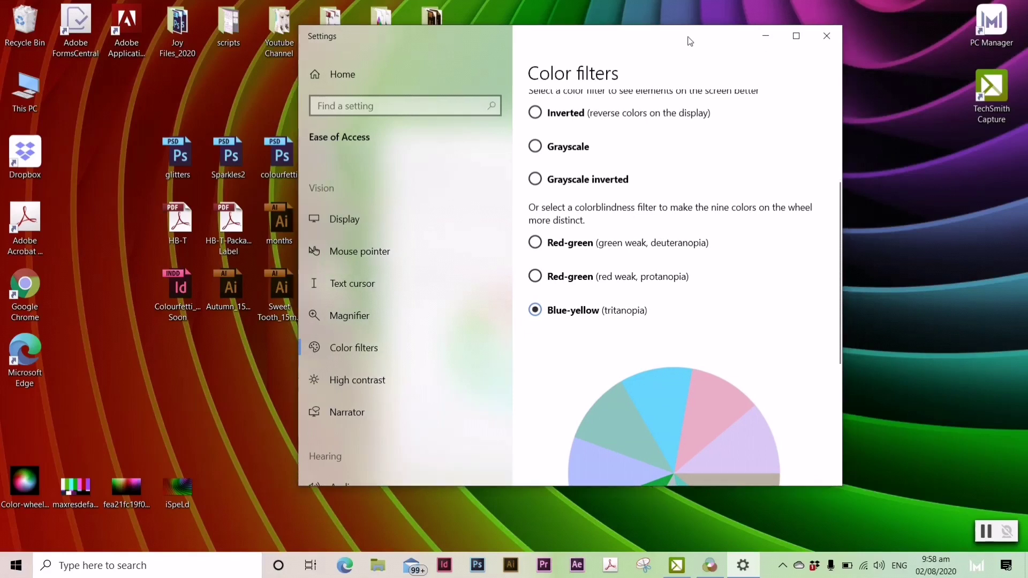
drag(691, 39, 776, 81)
click(636, 128)
drag(961, 523, 828, 447)
drag(653, 88, 806, 115)
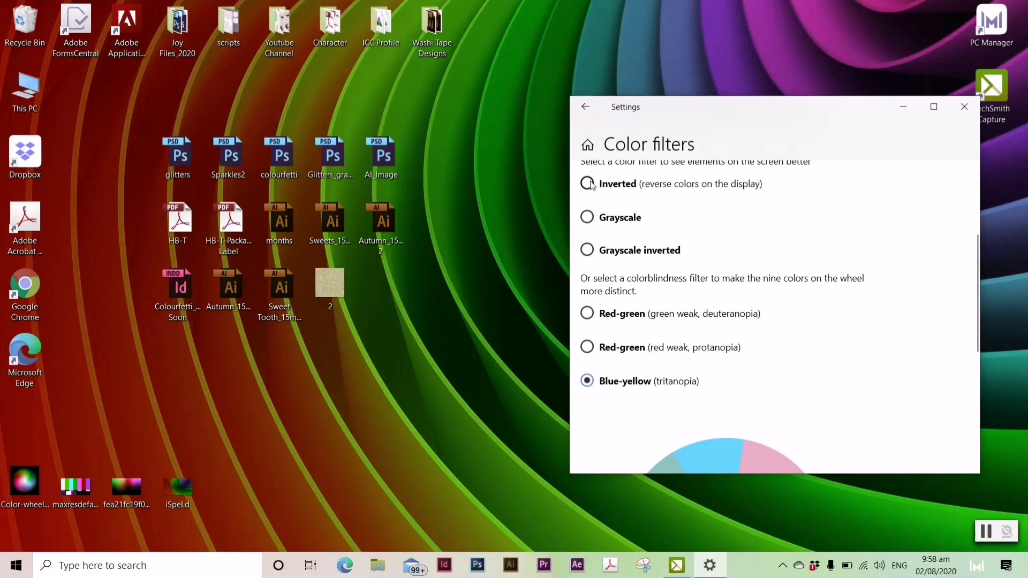
scroll(643, 224, up, 4)
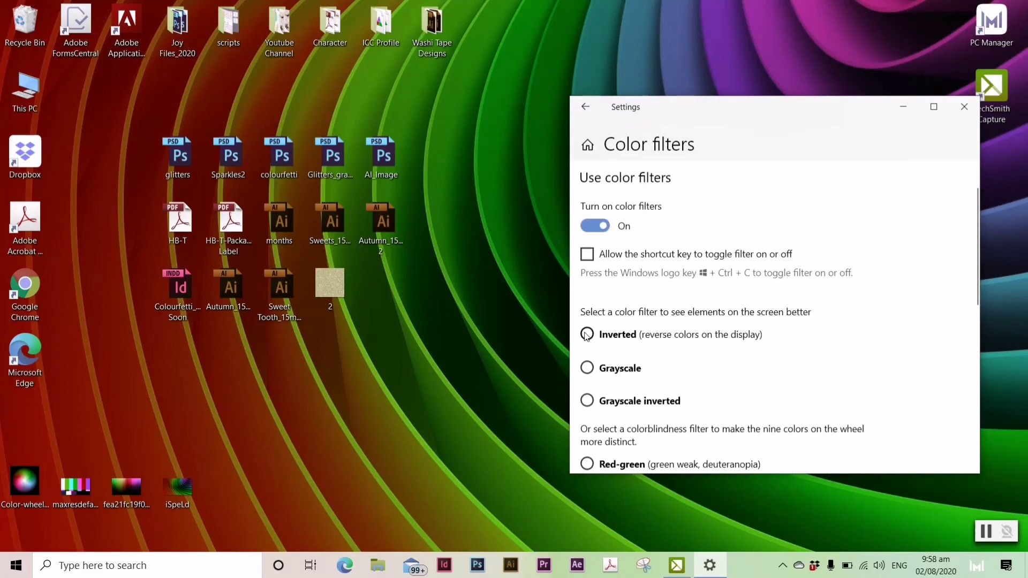
Step: Try the Inverted, Grayscale, Grayscale inverted, Red-green and Blue-yellow tritanopia filters
click(588, 335)
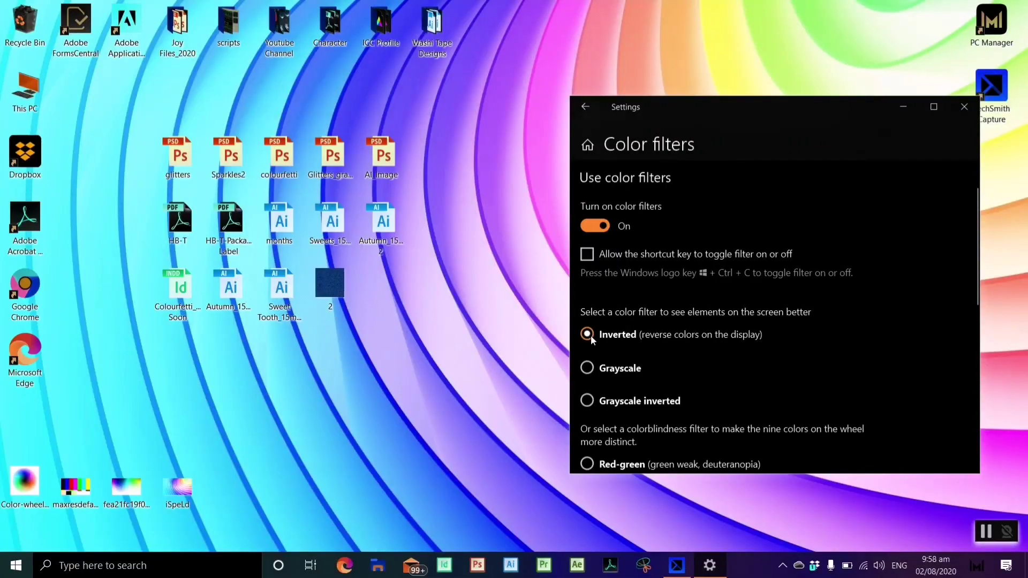
click(587, 368)
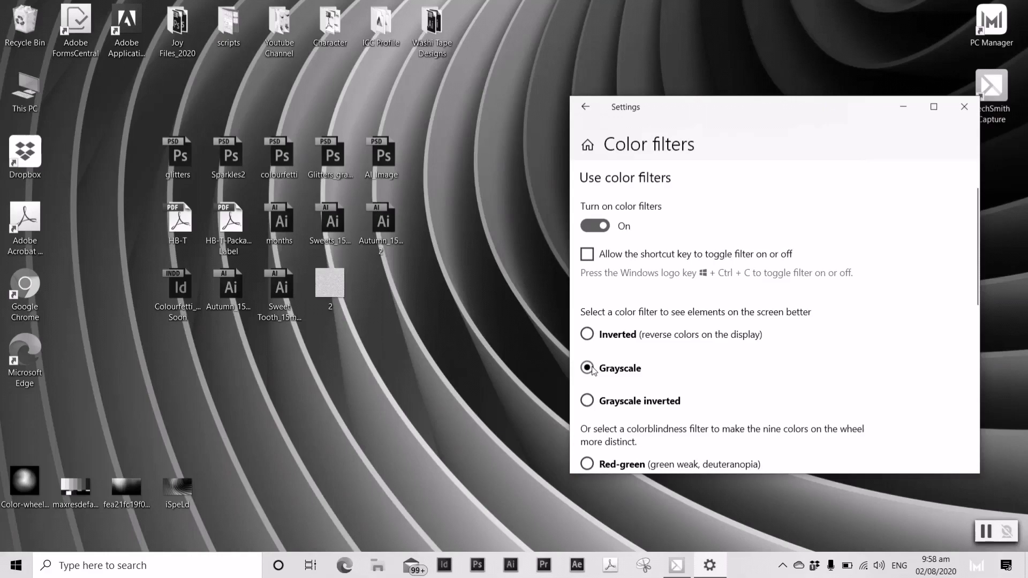
click(587, 401)
scroll(588, 401, down, 5)
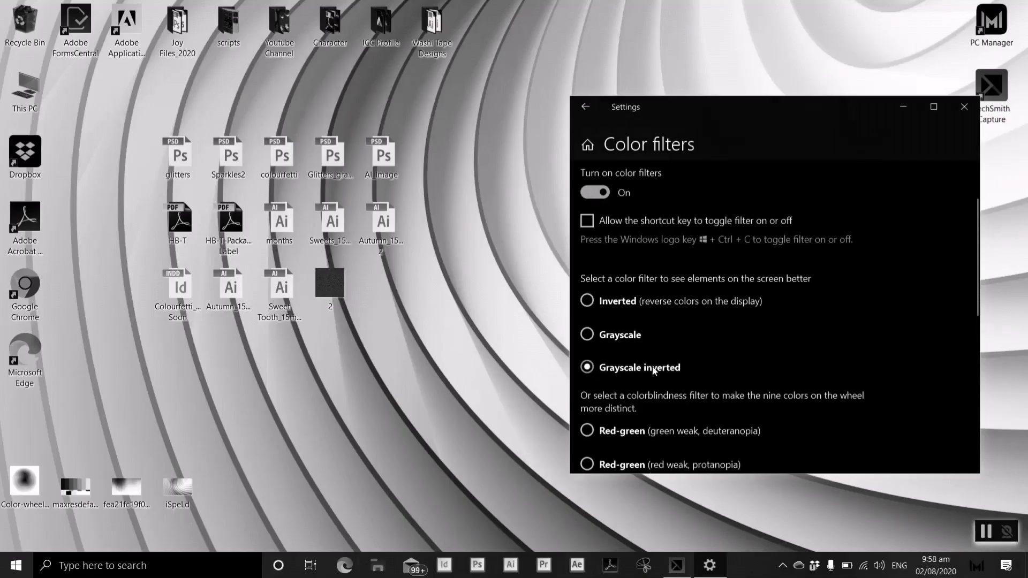
click(589, 236)
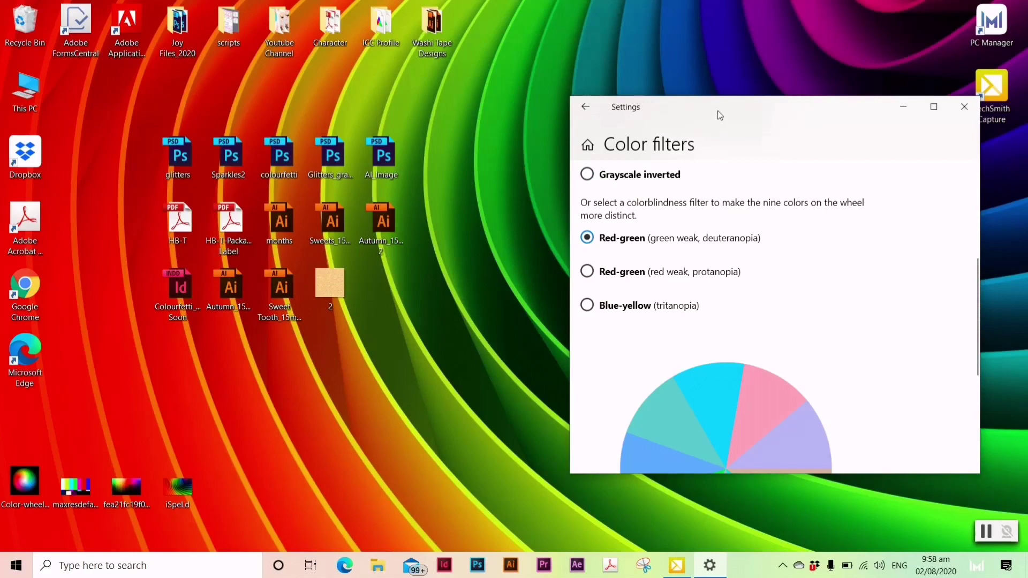
drag(716, 112, 624, 137)
click(493, 298)
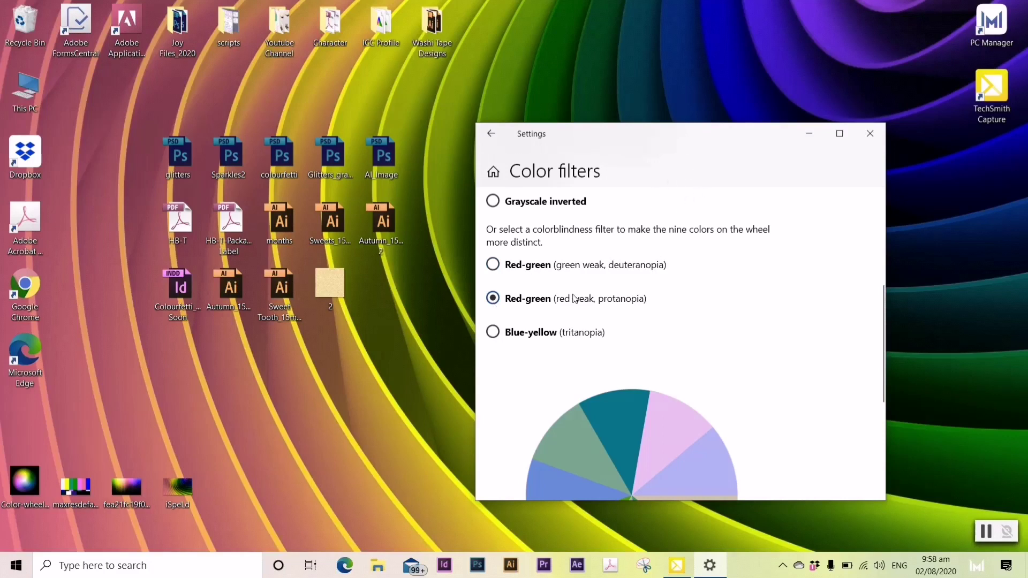
click(494, 332)
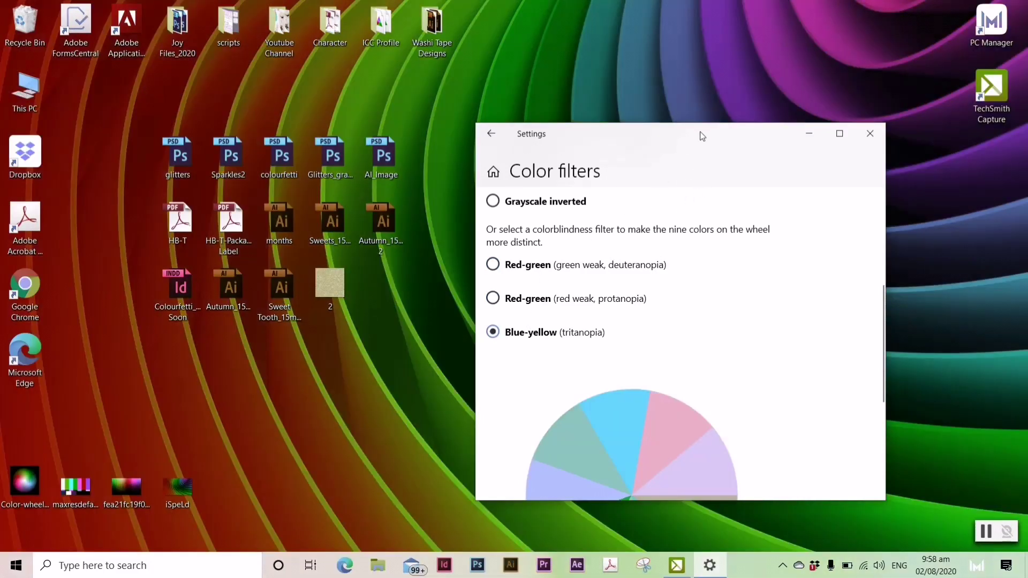
Step: Resize the Settings window back and turn color filters Off
drag(699, 133, 683, 64)
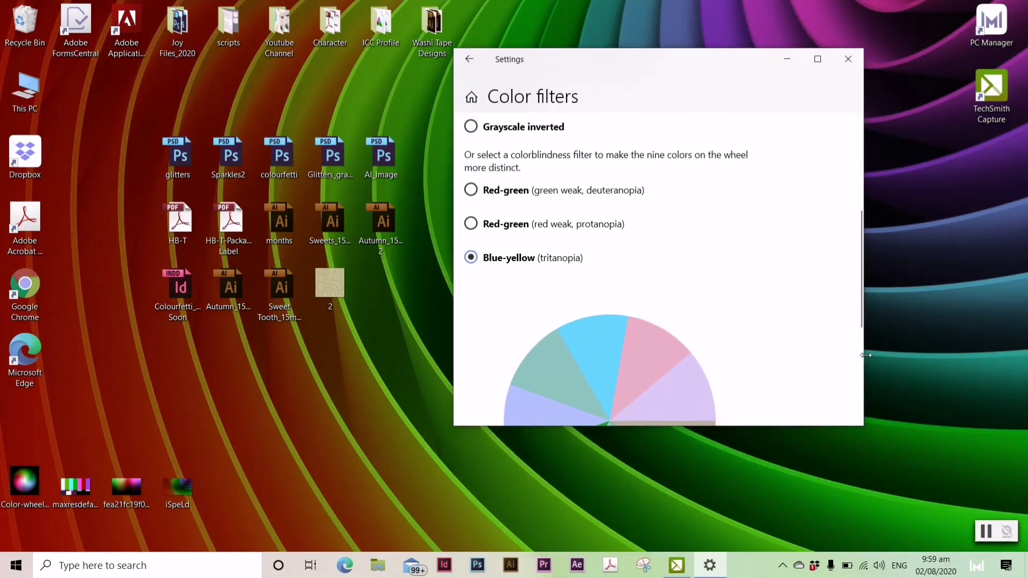
drag(862, 426, 991, 459)
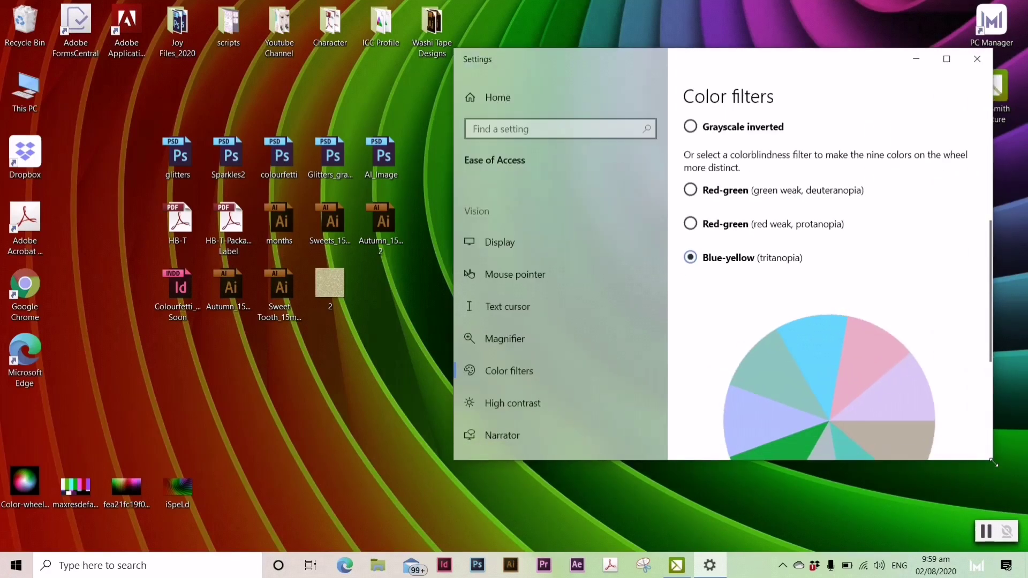
drag(781, 59, 580, 56)
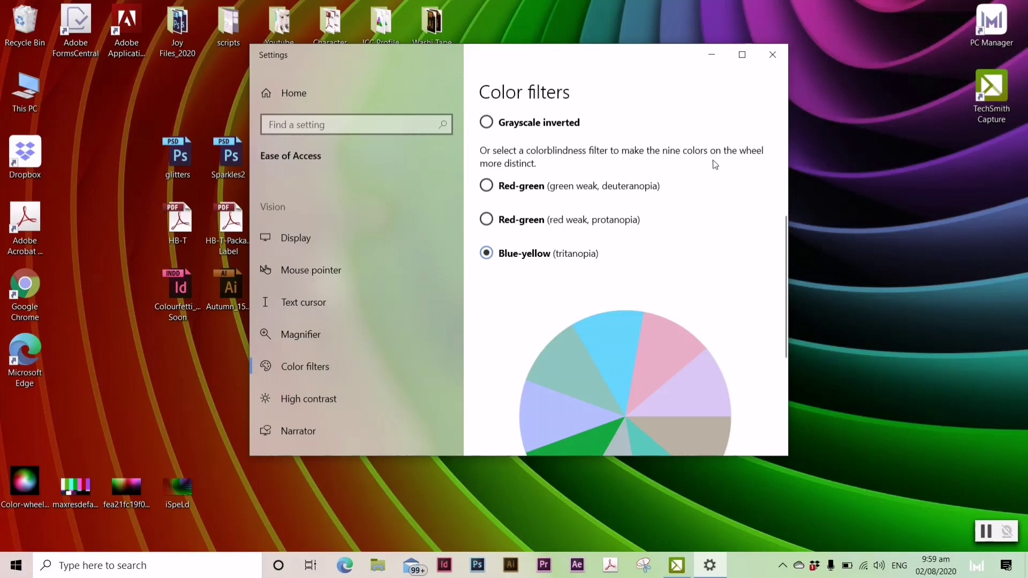
scroll(518, 168, up, 5)
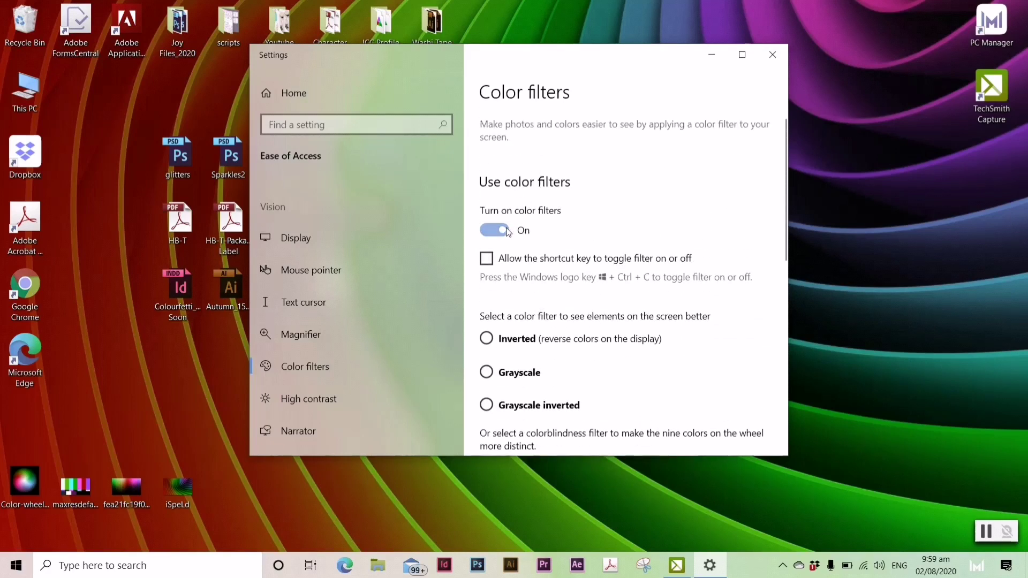
click(505, 236)
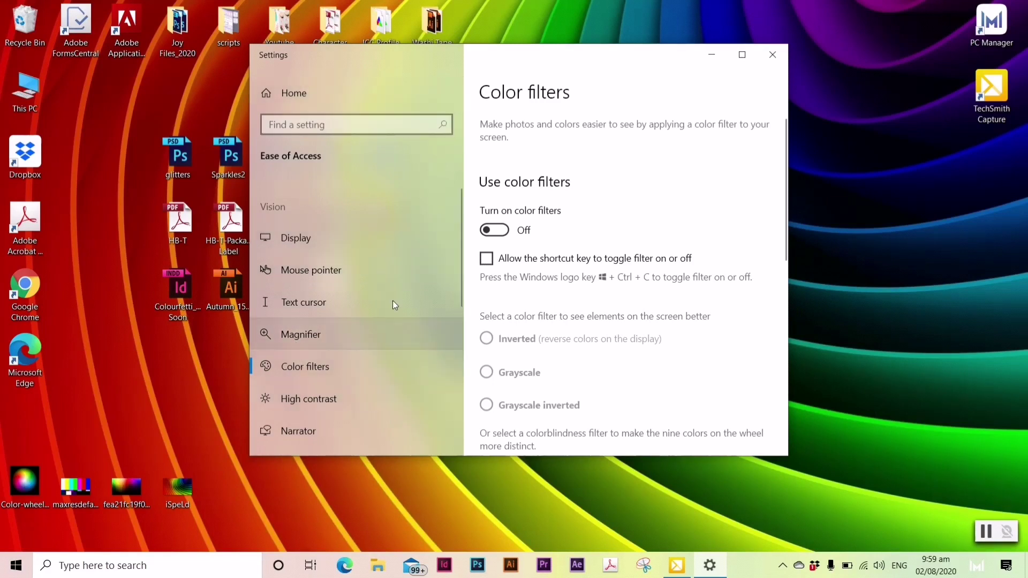
Step: Close Settings, refresh the desktop, and reopen Display settings from the desktop menu
click(772, 54)
right_click(613, 69)
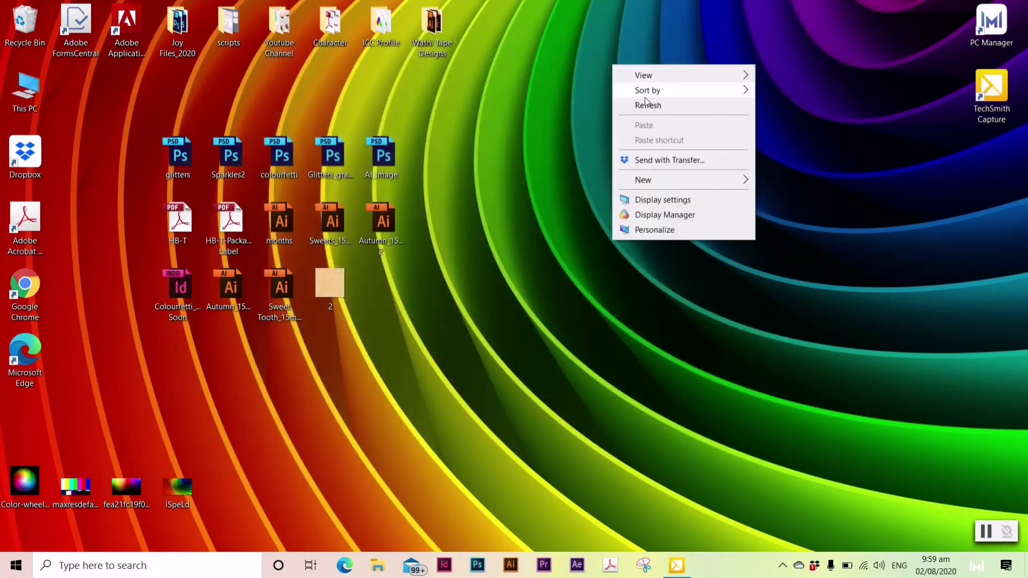
click(645, 103)
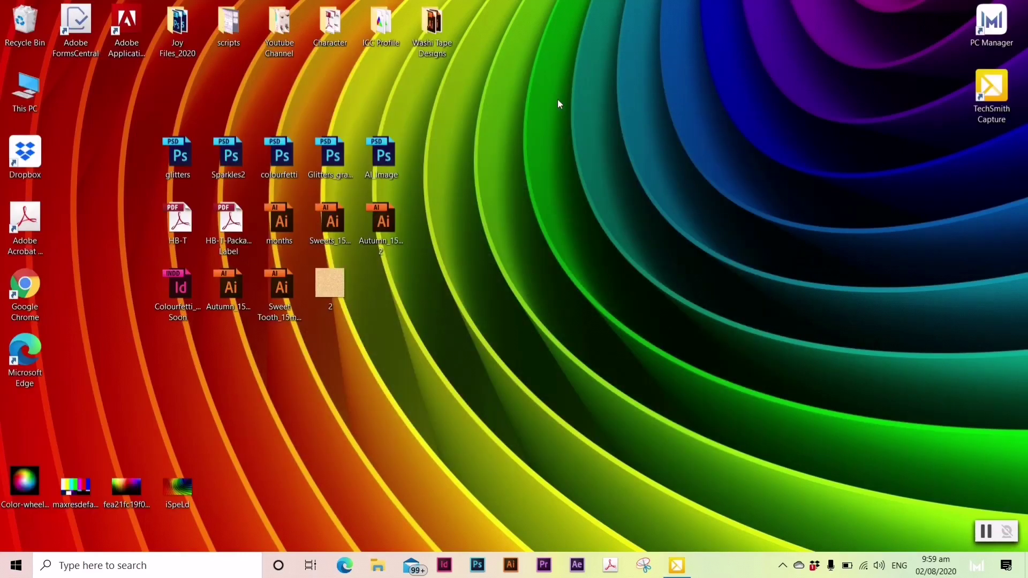
right_click(478, 108)
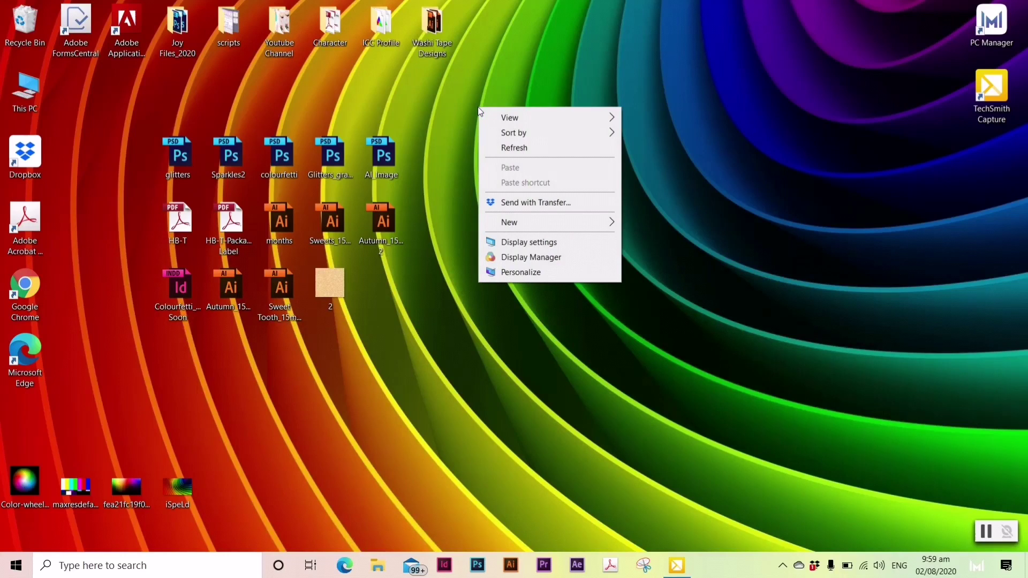
click(566, 245)
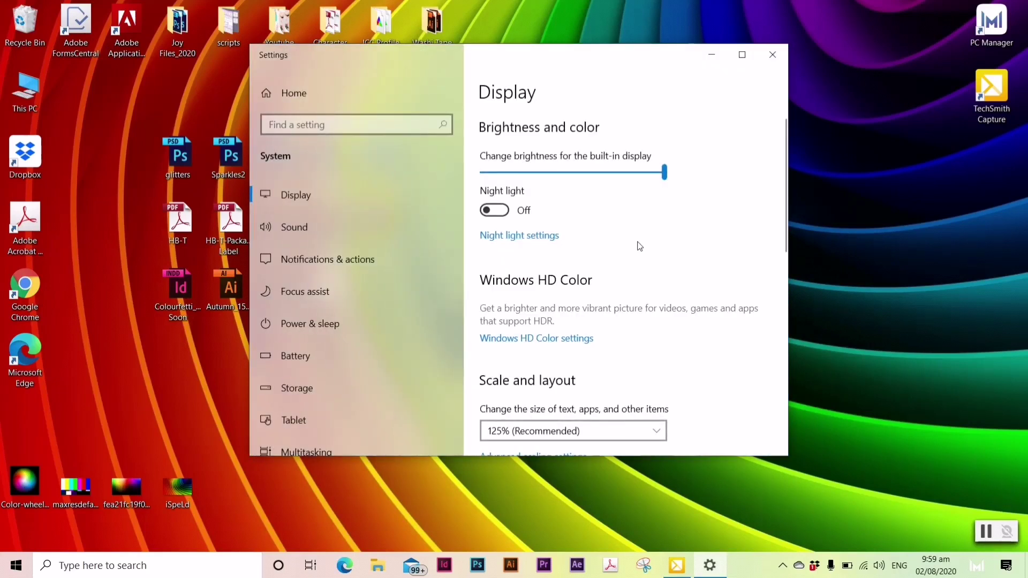
scroll(640, 247, down, 5)
scroll(645, 247, down, 4)
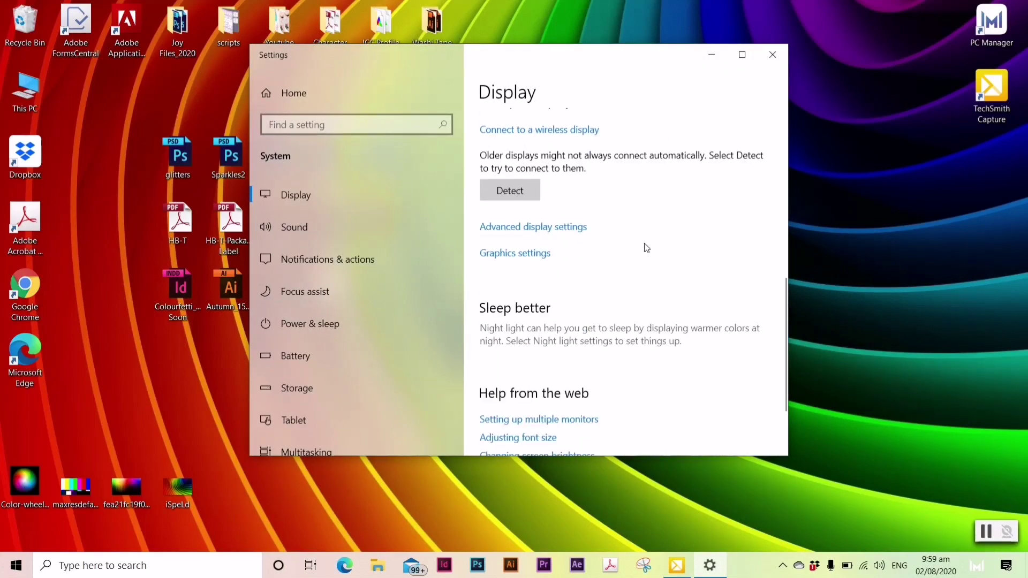
Step: Open Display 1's adapter properties via advanced display settings and launch Color Management
click(547, 227)
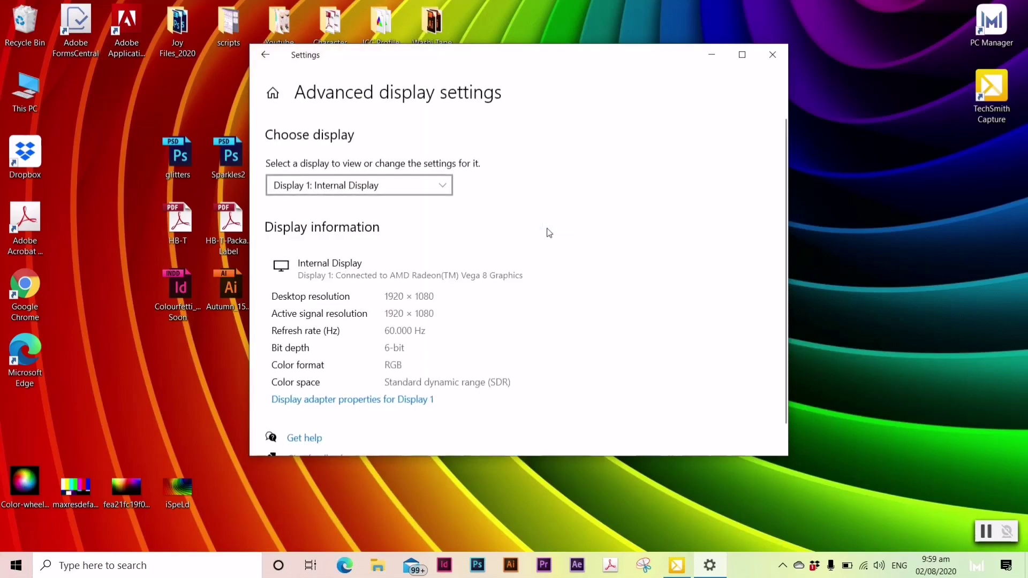
click(382, 403)
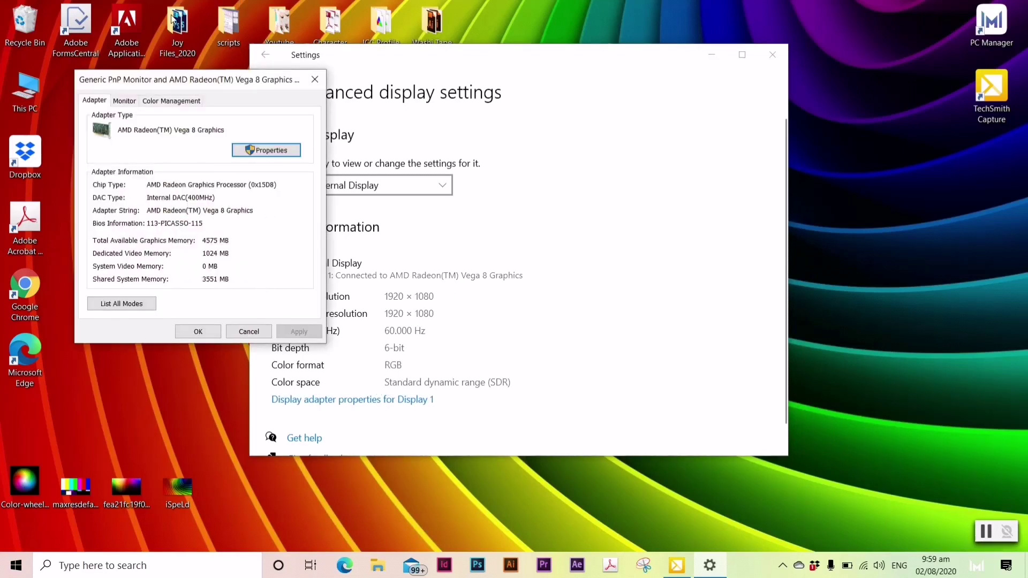
click(183, 102)
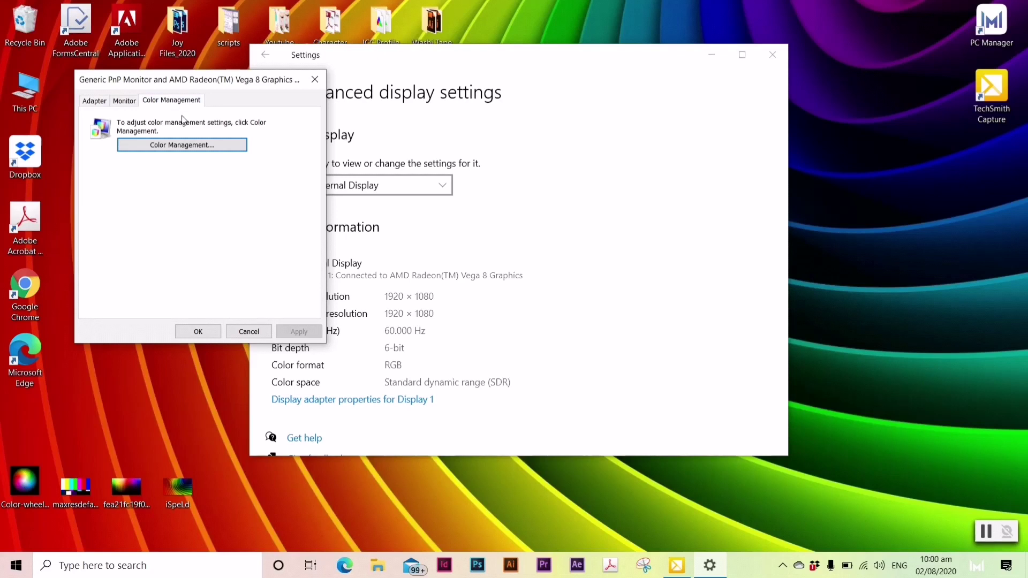
click(184, 145)
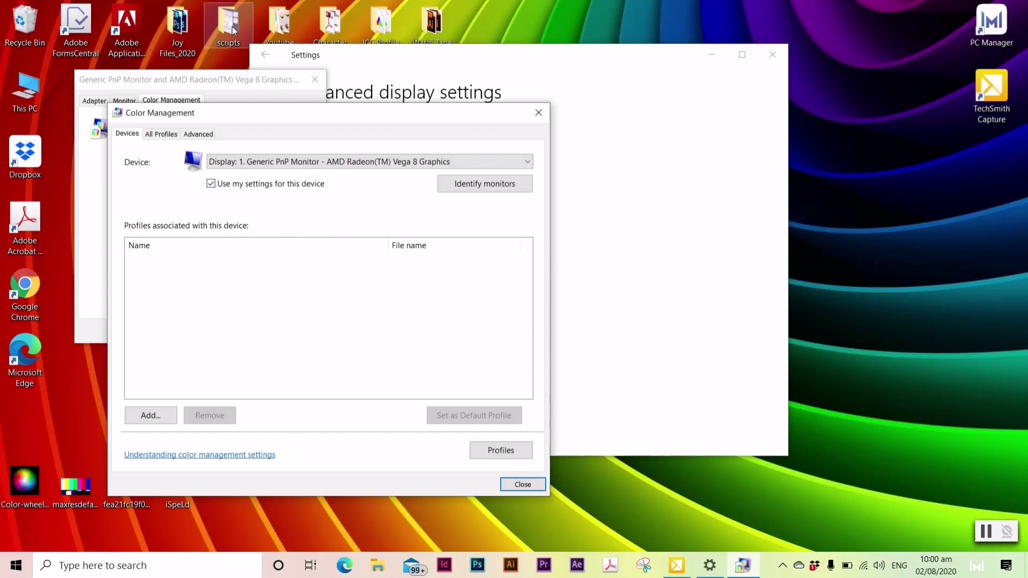
Step: On the Advanced tab, set the device profile to Wide Gamut RGB
click(196, 135)
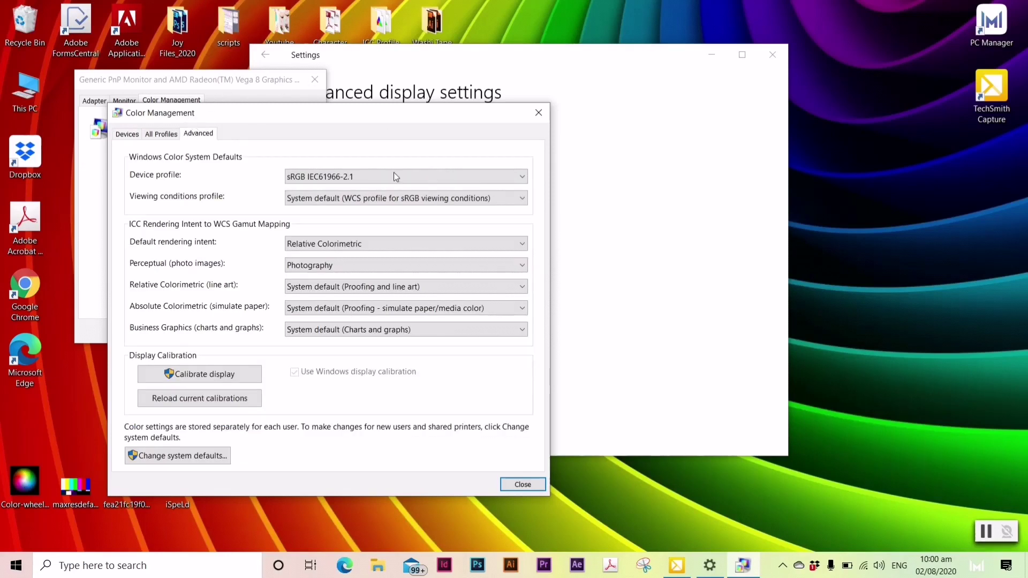
click(334, 178)
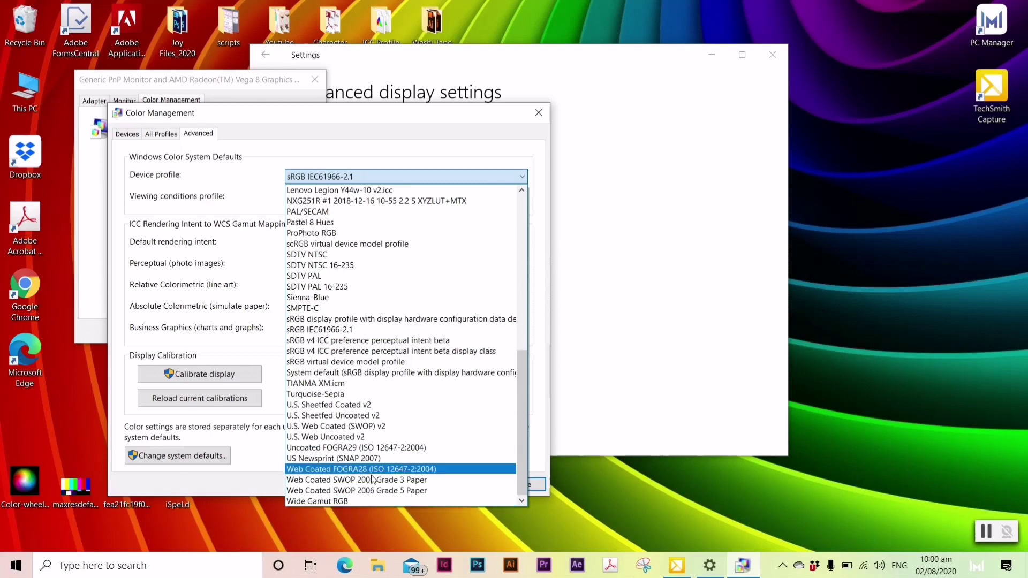
click(335, 502)
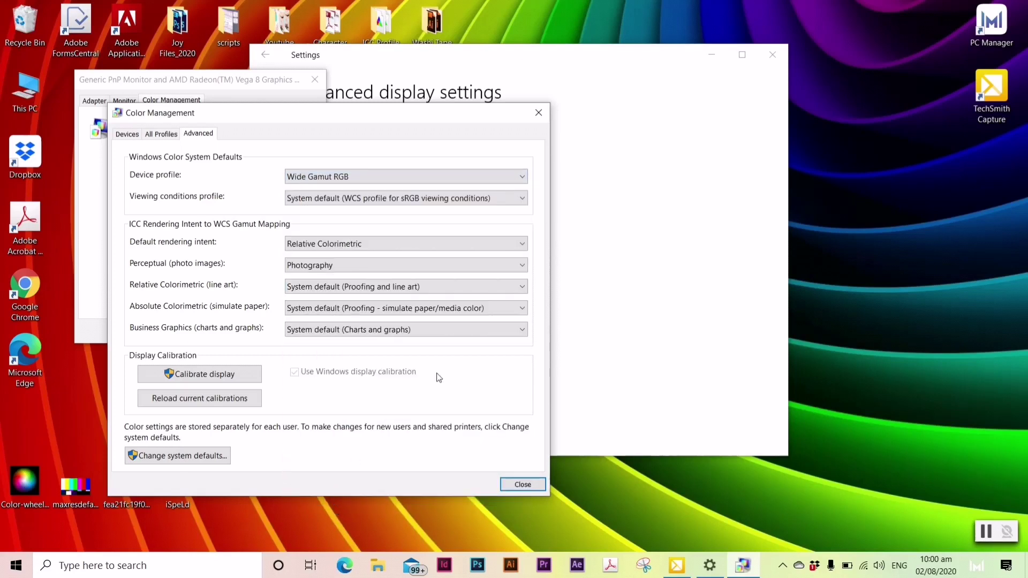
drag(658, 64, 517, 165)
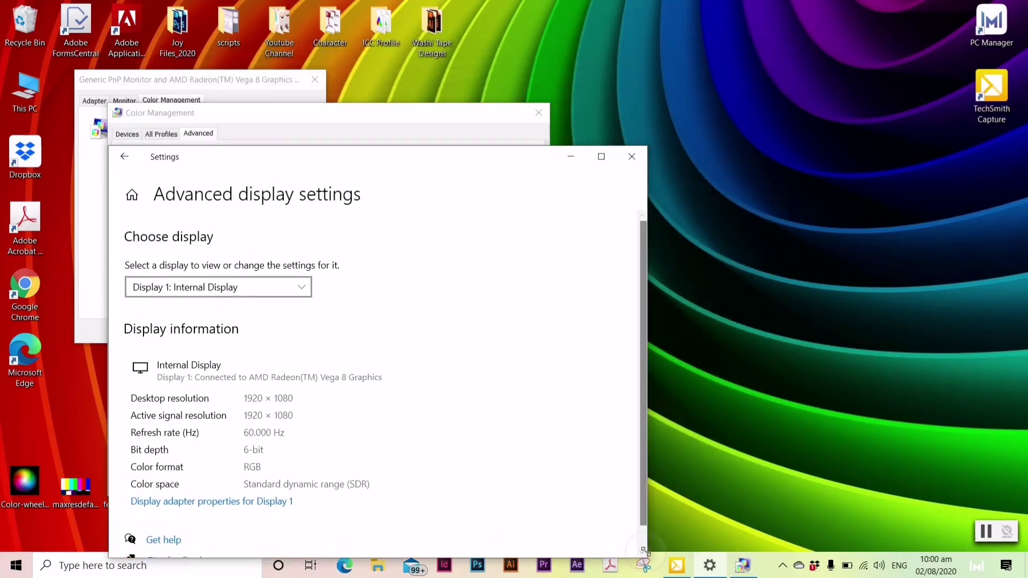
drag(643, 549, 436, 359)
drag(287, 168, 327, 199)
click(379, 127)
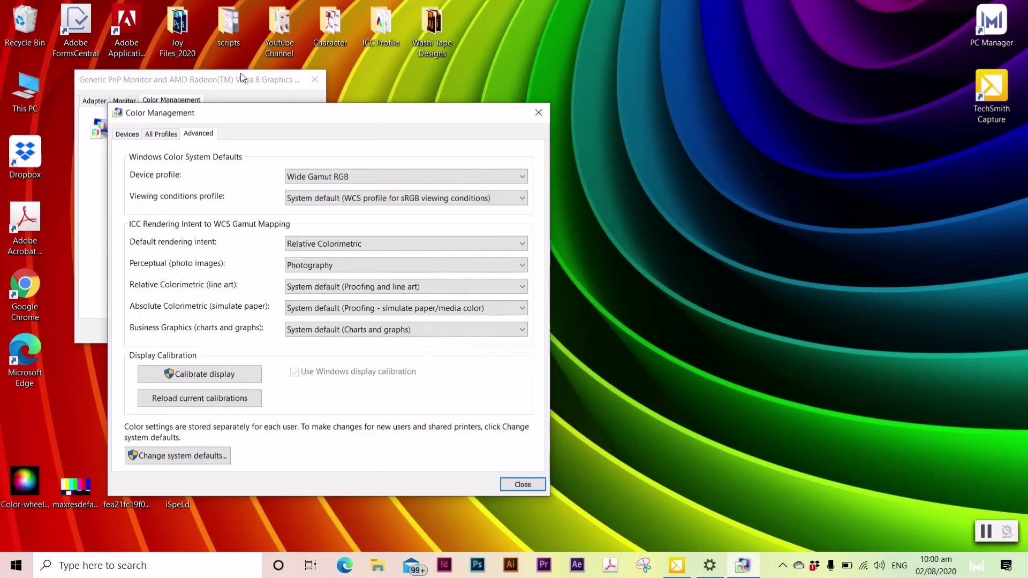
drag(242, 78, 328, 184)
click(369, 115)
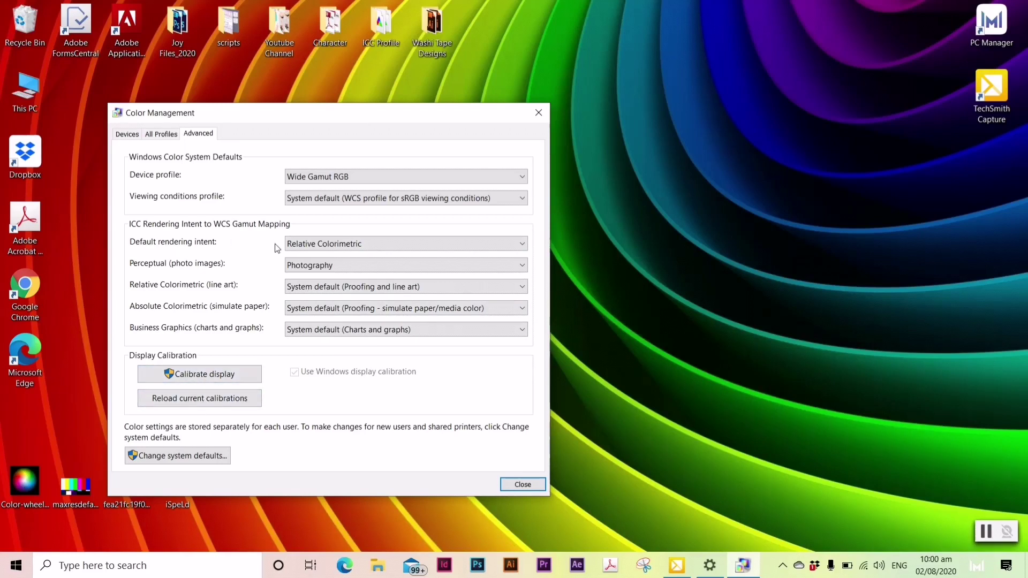
Step: Review the rendering intent dropdowns without changes, then start Calibrate display
click(329, 245)
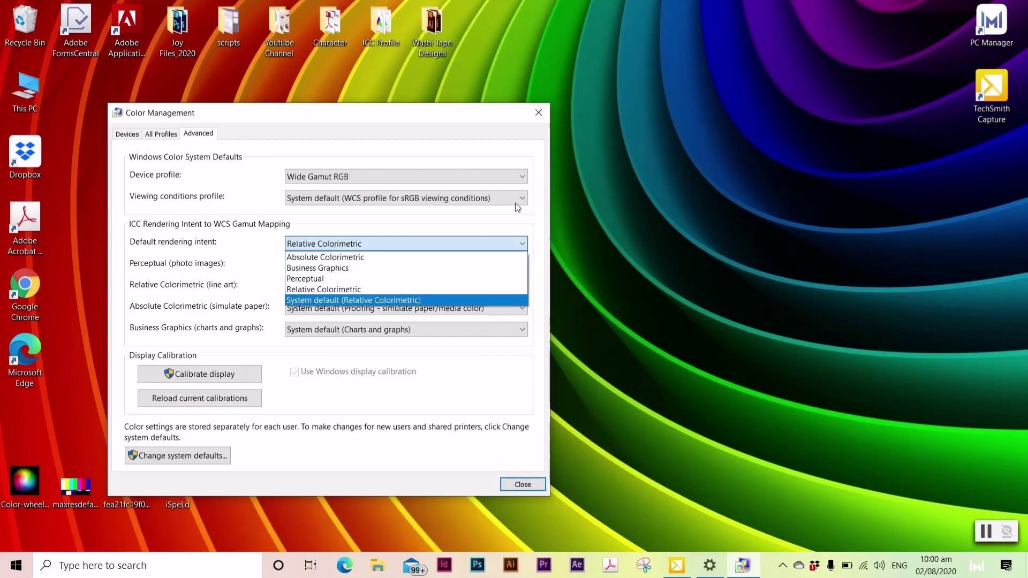
click(411, 222)
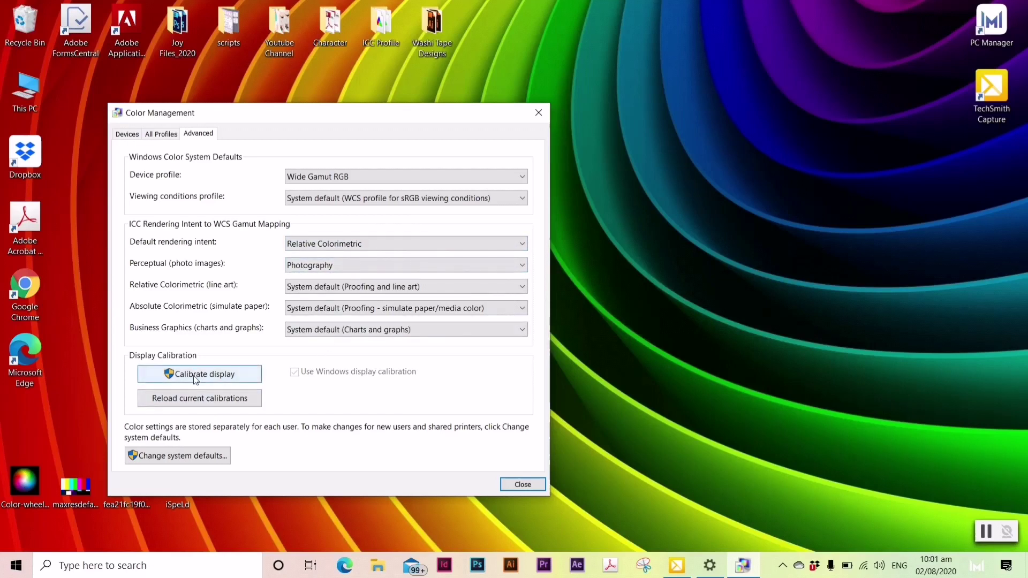
click(321, 265)
click(322, 288)
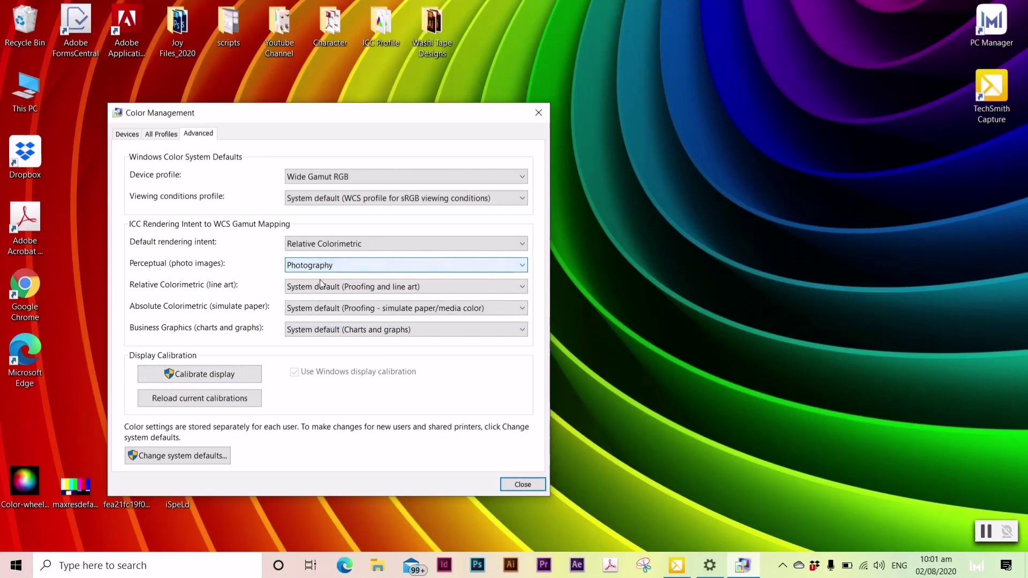
click(321, 288)
click(321, 288)
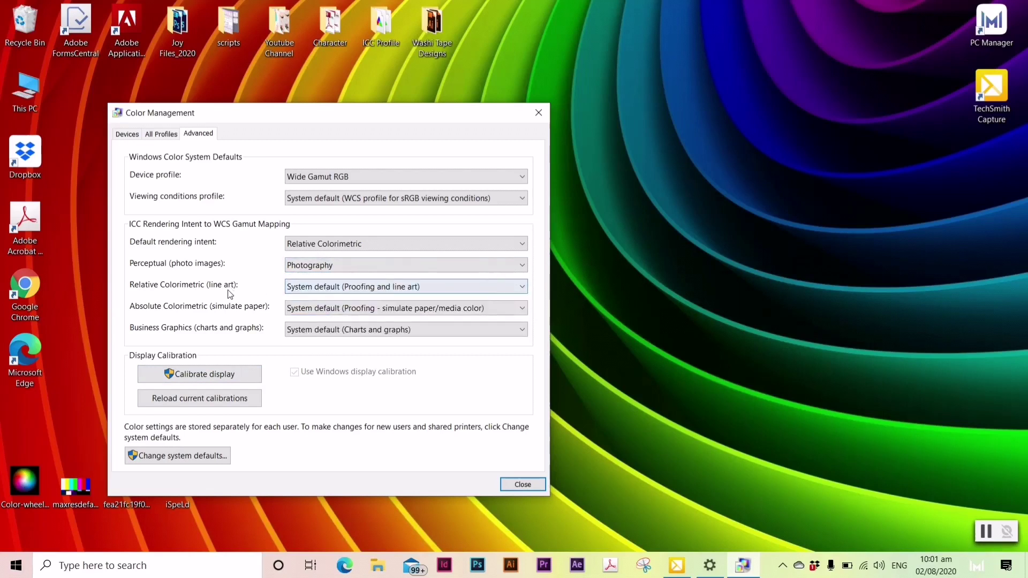
click(359, 328)
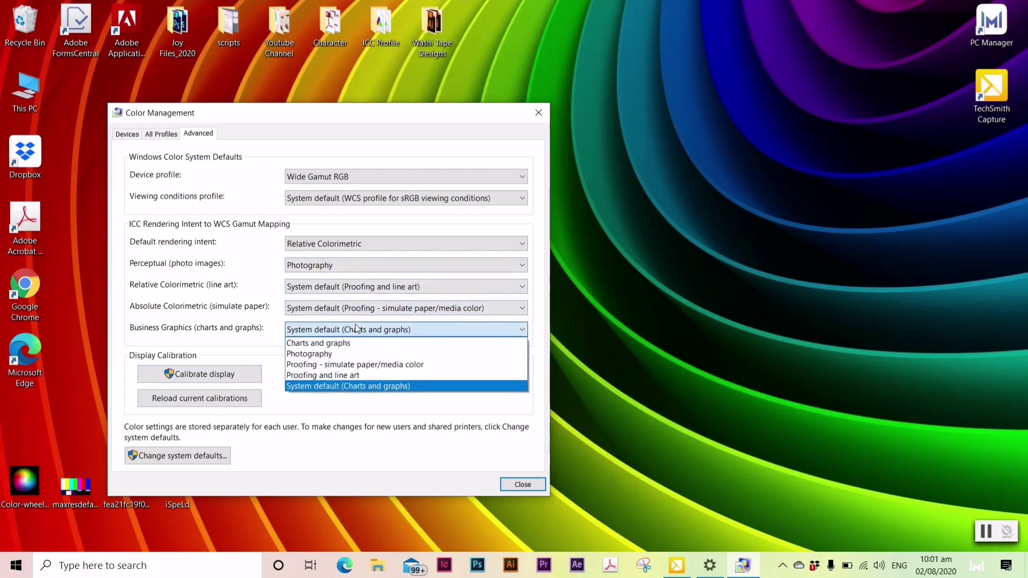
click(356, 328)
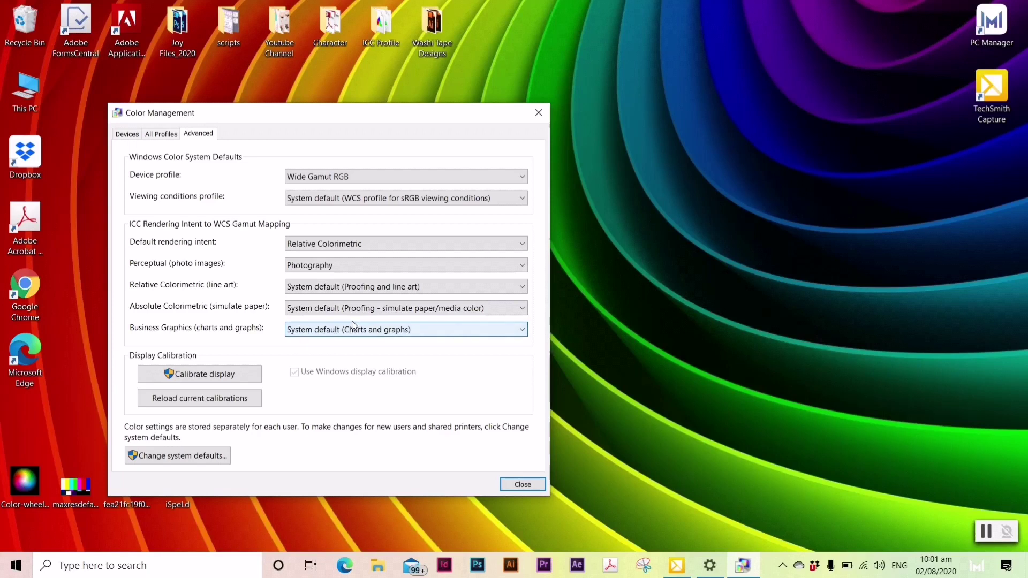
click(198, 374)
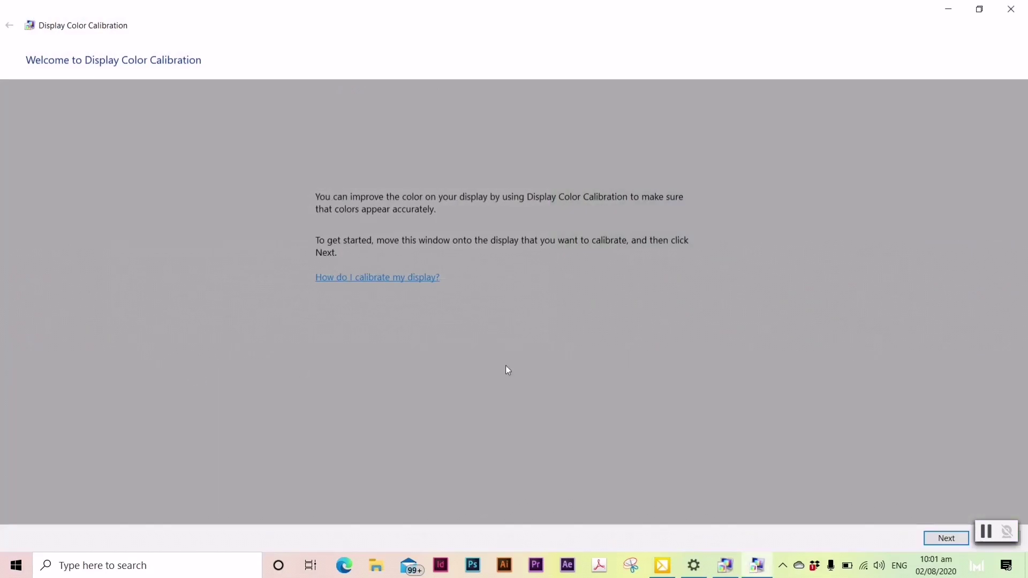
Step: Move past the calibration intro pages and drag the gamma slider until the centre dots fade
click(952, 541)
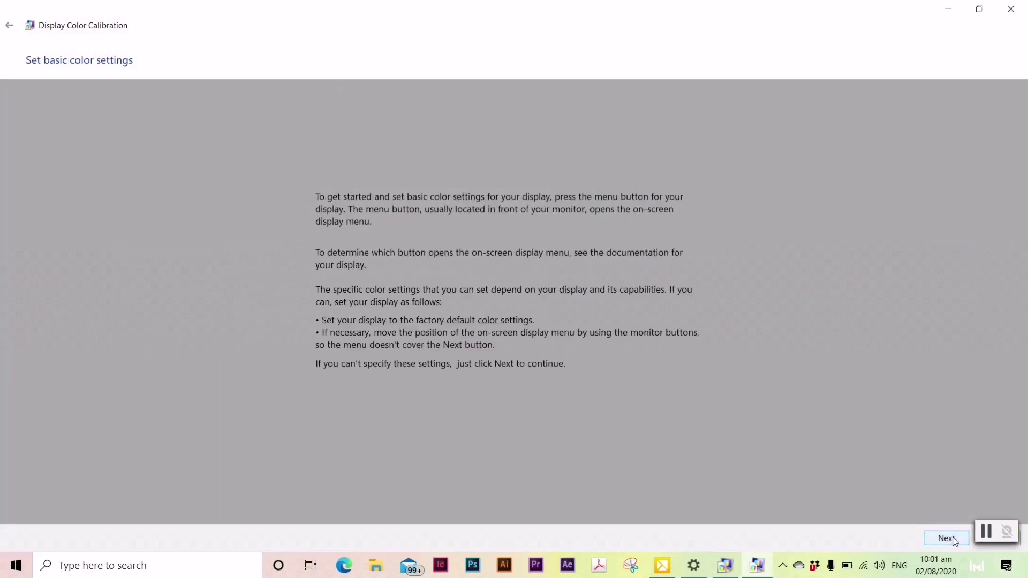
click(946, 538)
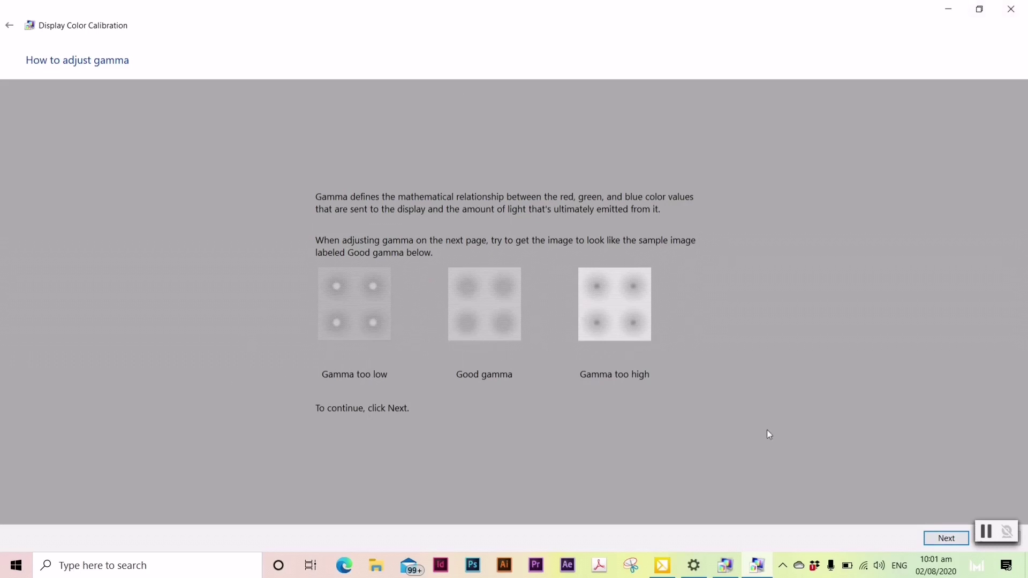
click(931, 537)
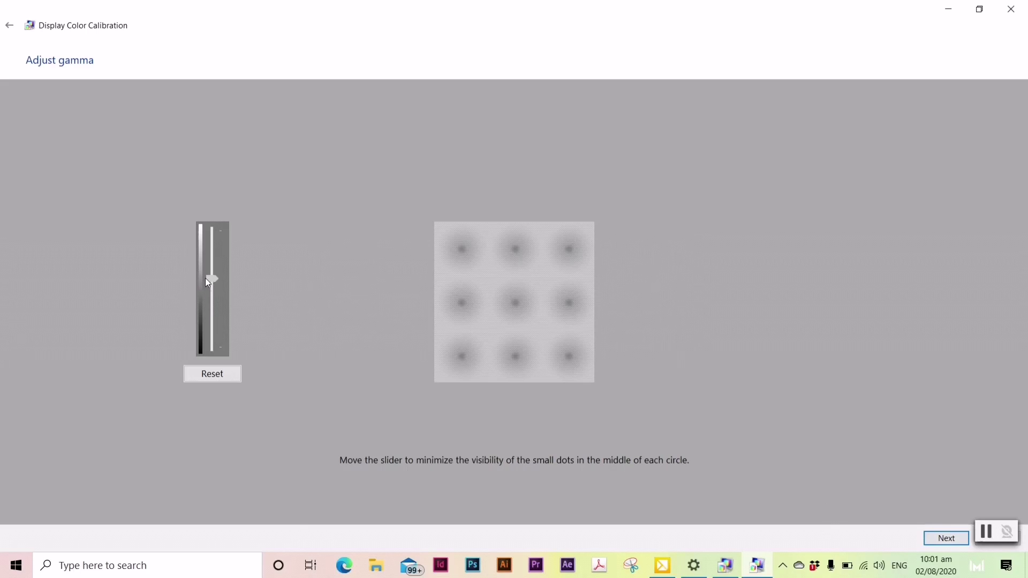
mouse_move(207, 247)
mouse_down()
mouse_move(204, 223)
mouse_move(231, 378)
mouse_move(226, 288)
mouse_up()
Step: Skip the brightness and contrast adjustment and go on to the colour balance step
click(946, 538)
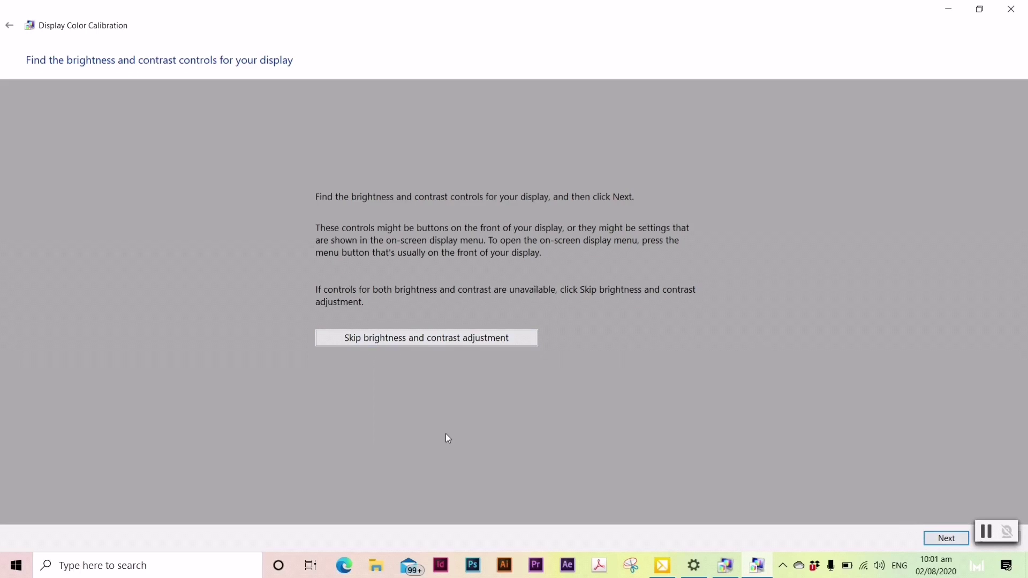
click(449, 339)
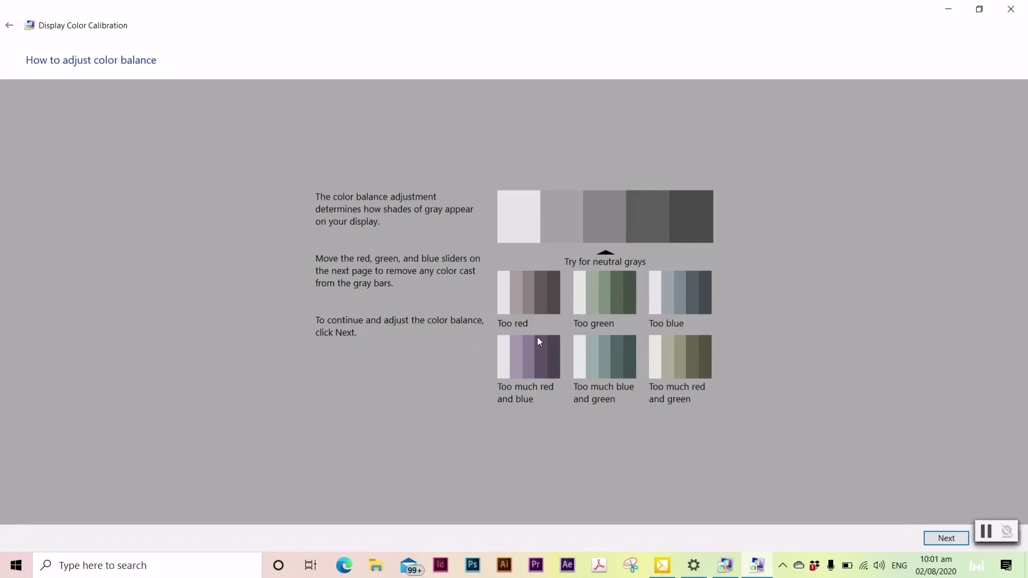
click(943, 541)
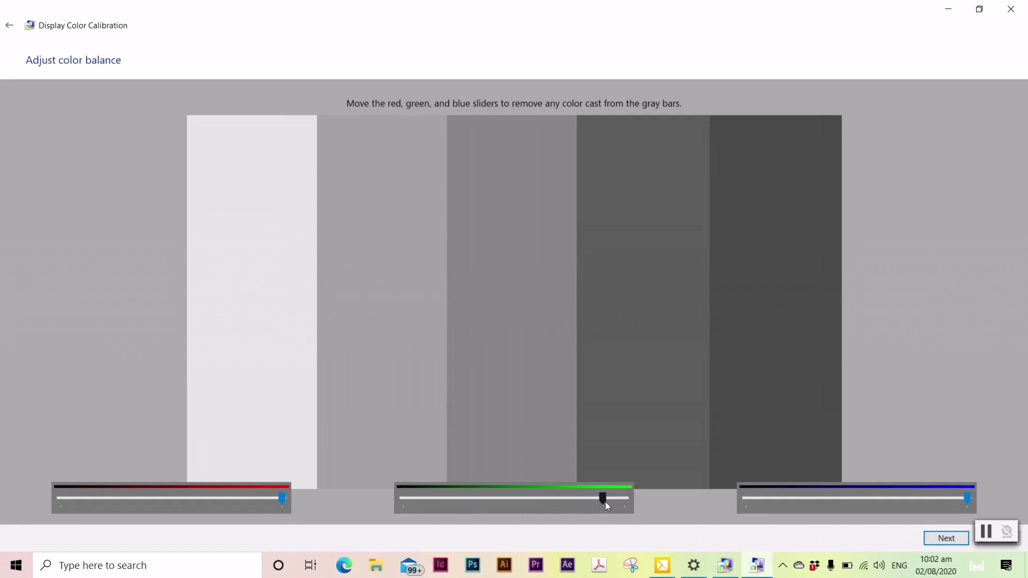
Step: Create the new calibration and compare it against the previous calibration, ending on the current one
click(946, 538)
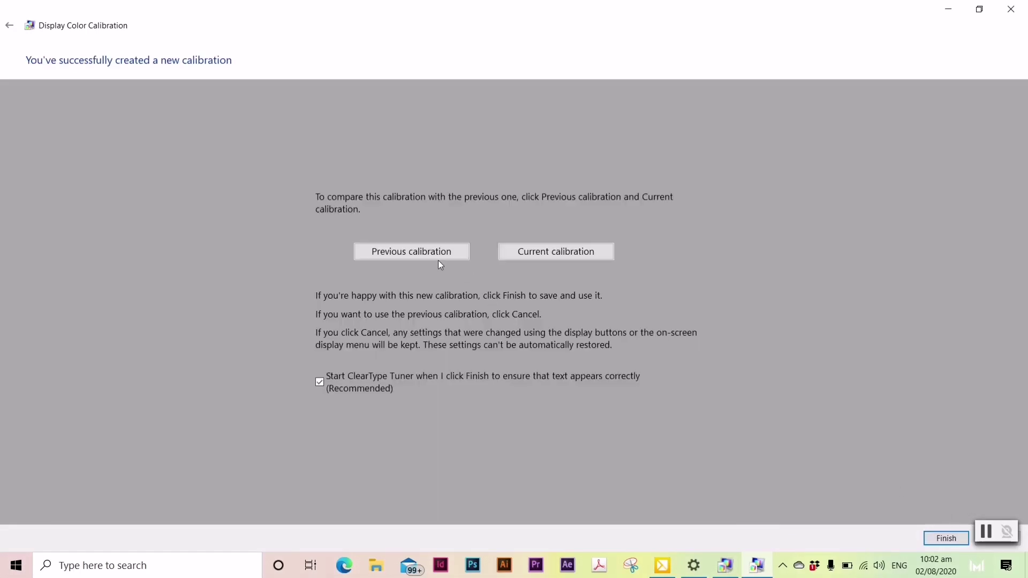
click(437, 254)
click(549, 253)
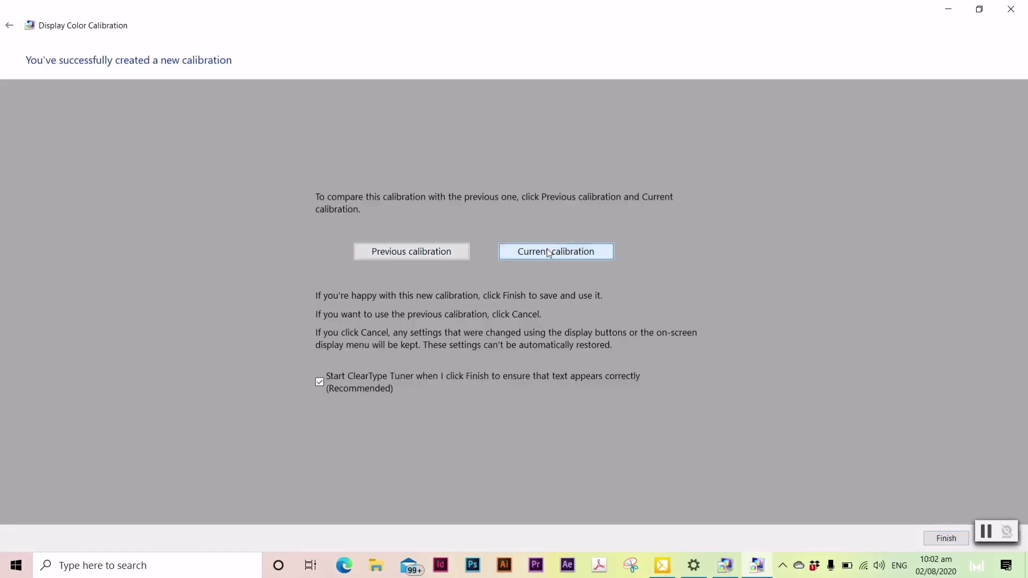
click(423, 254)
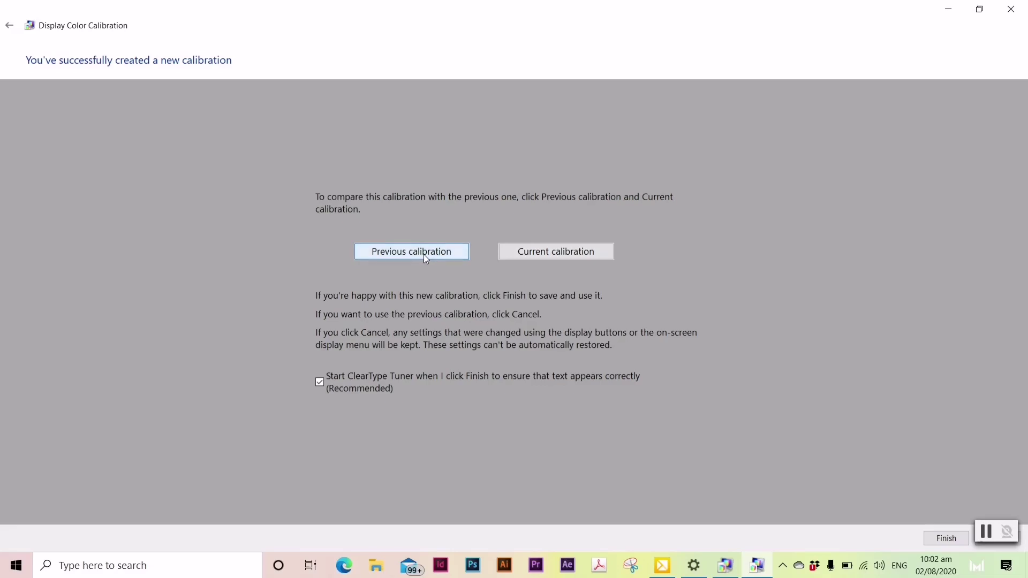
click(584, 255)
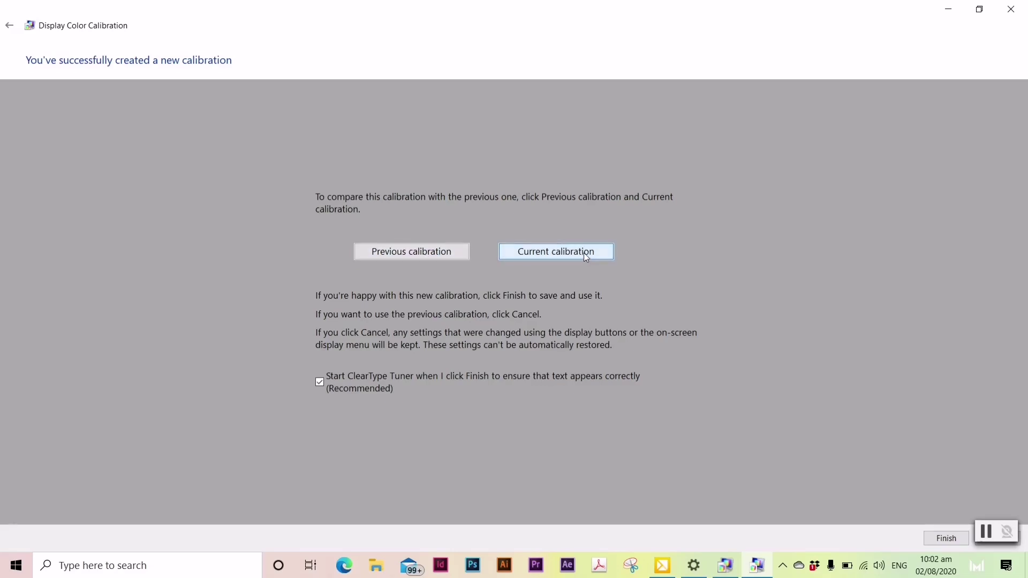
Step: Save the calibration and step through all five ClearType text sample pages to Finish
click(946, 537)
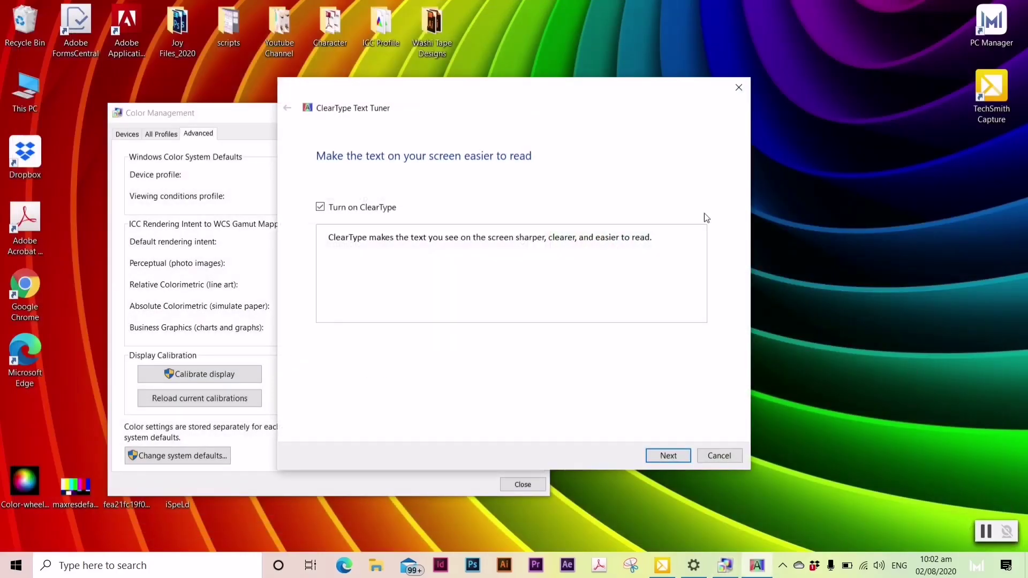
click(649, 455)
click(650, 459)
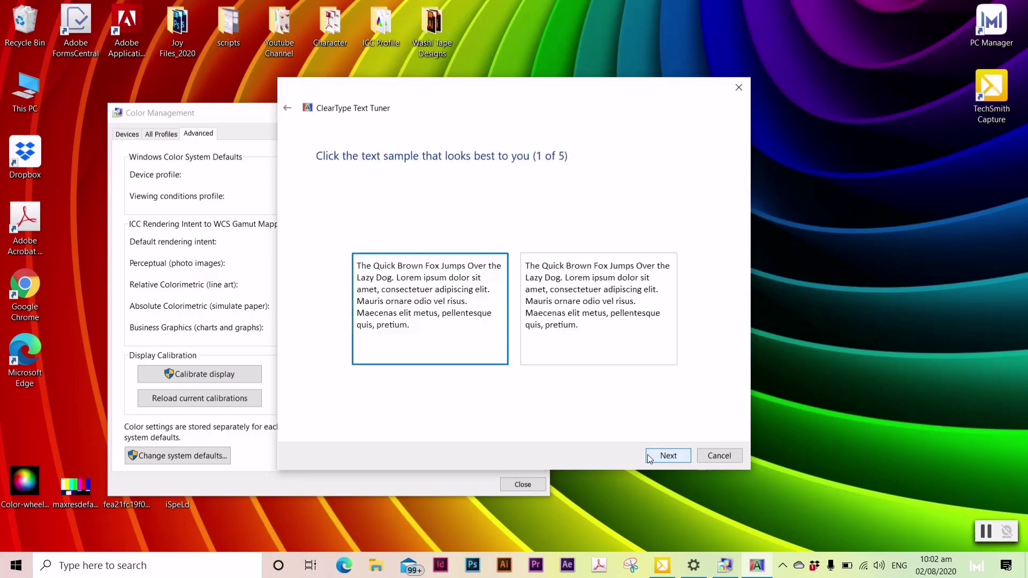
click(649, 459)
click(649, 459)
click(649, 458)
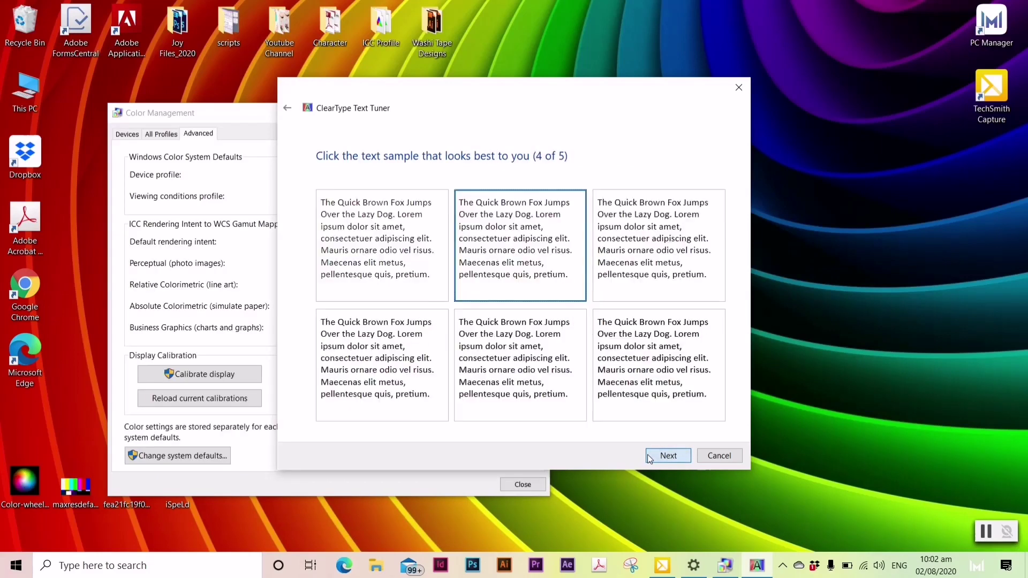
click(648, 458)
click(649, 458)
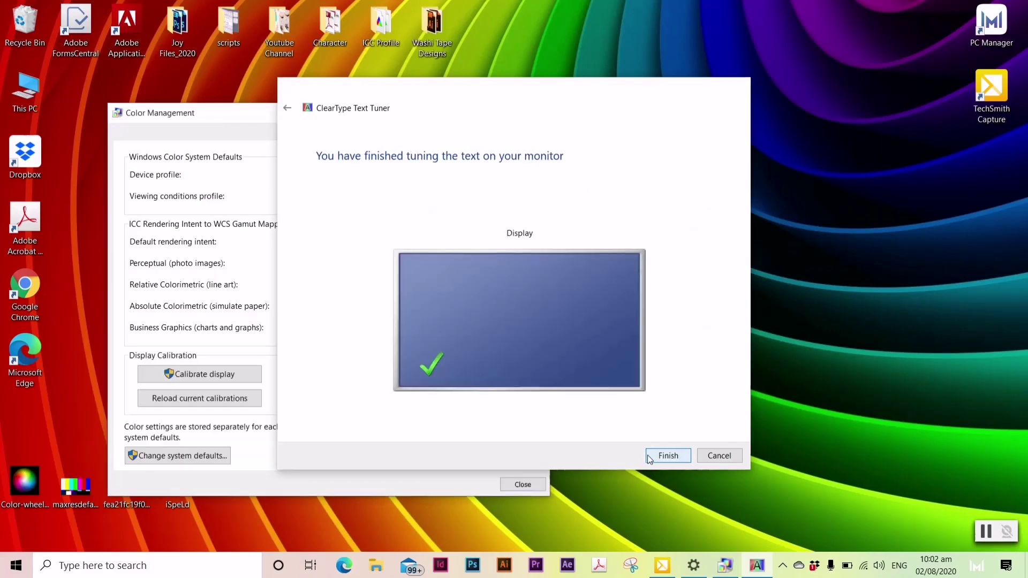
click(648, 455)
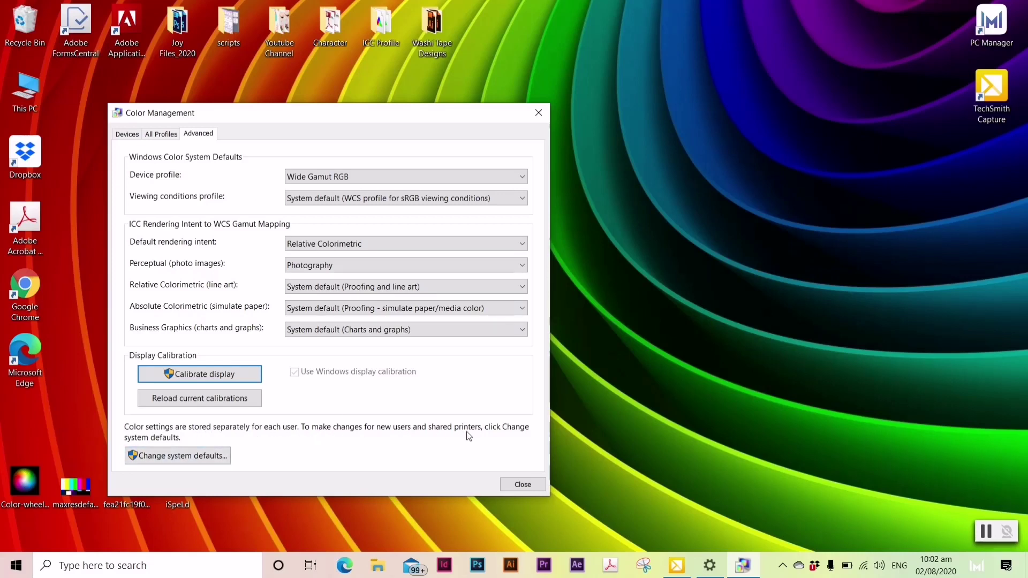
Step: In system defaults, make sRGB CalibratedDisplayProfile-0.icc the display's default profile
click(201, 461)
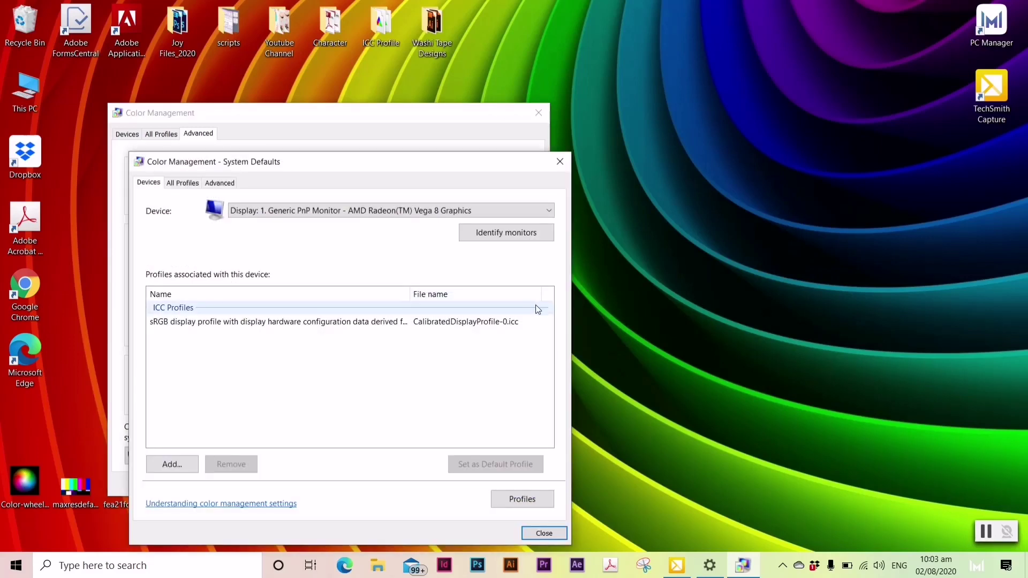
click(265, 324)
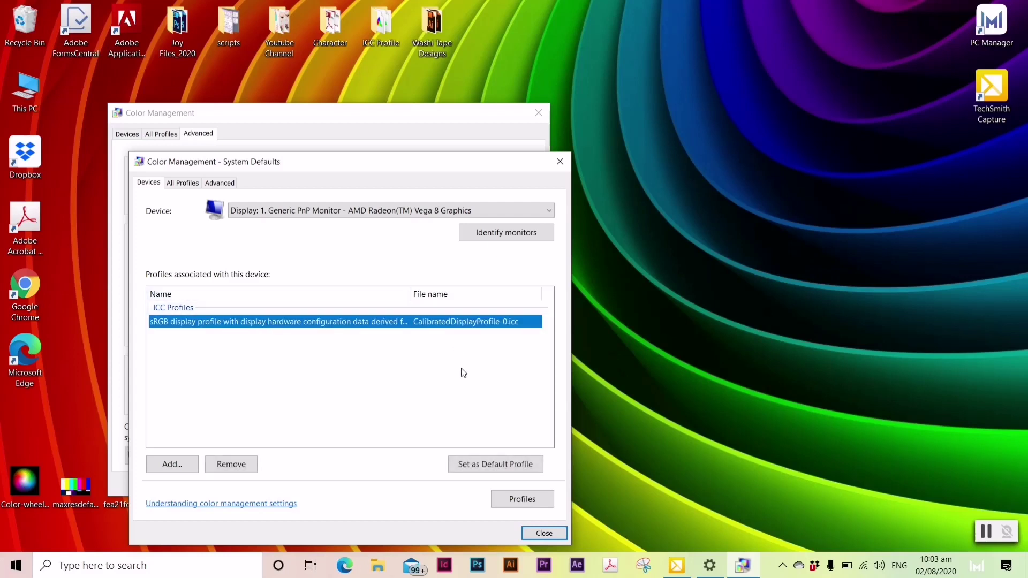
click(472, 469)
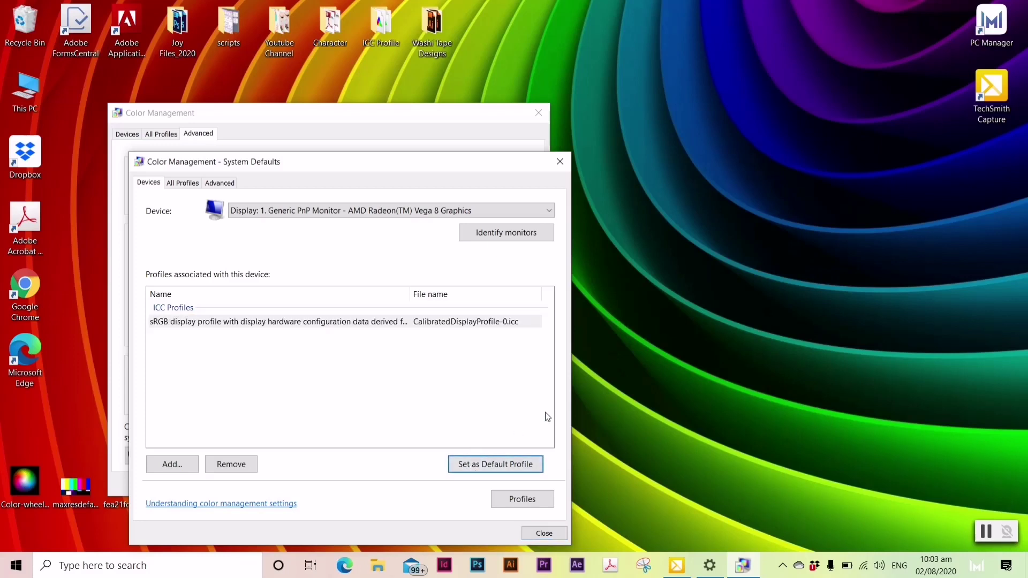
click(244, 323)
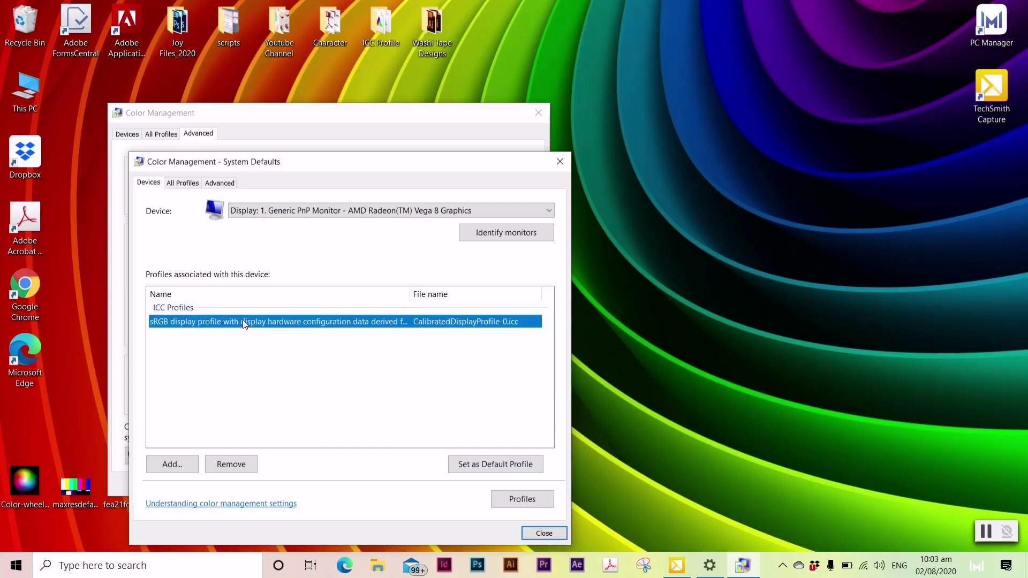
Step: On the Advanced tab, choose Wide Gamut RGB as the system default device profile
click(226, 185)
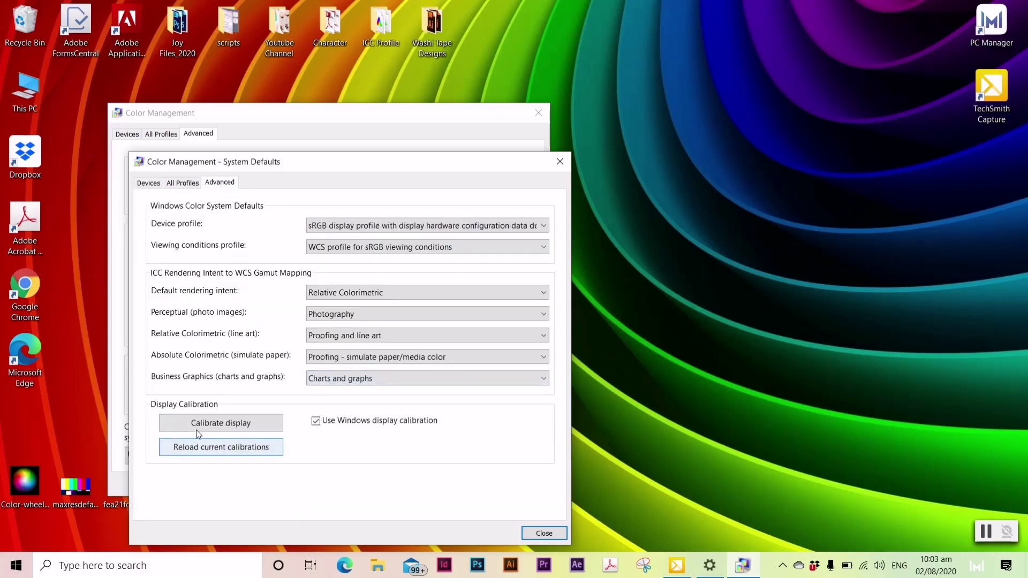
click(425, 225)
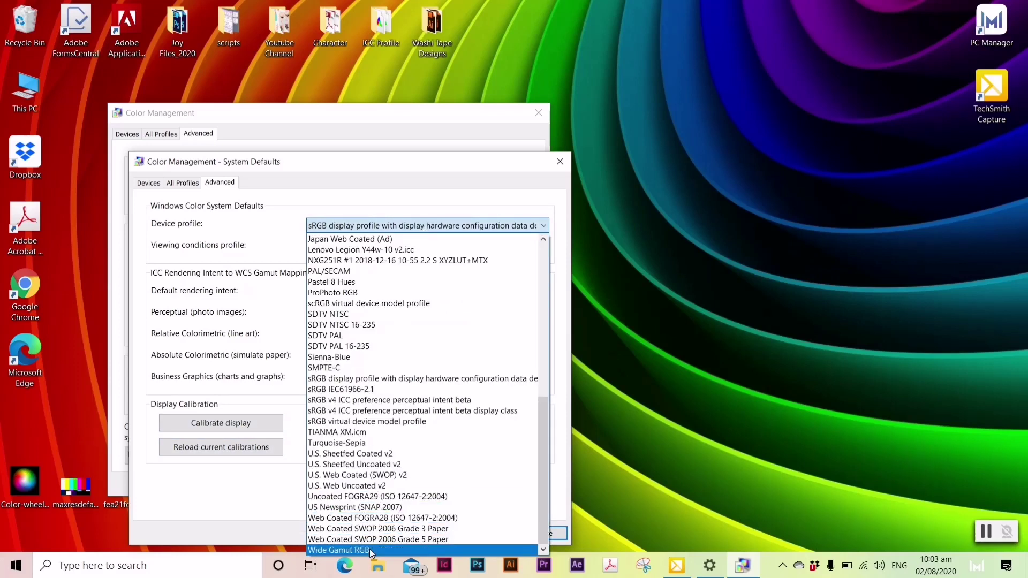
click(370, 548)
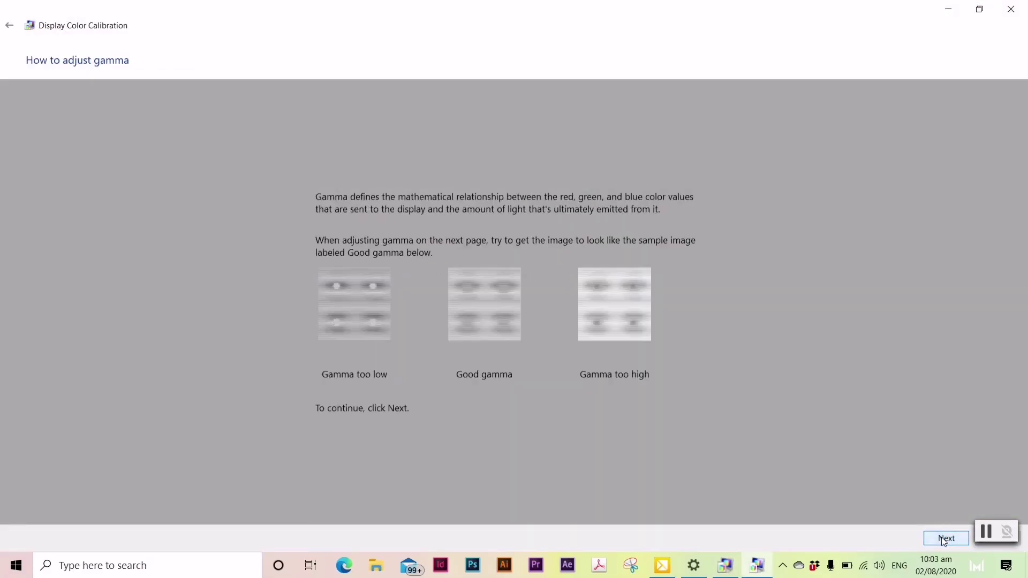
Step: Accept the gamma setting and advance past brightness and contrast to colour balance
click(944, 539)
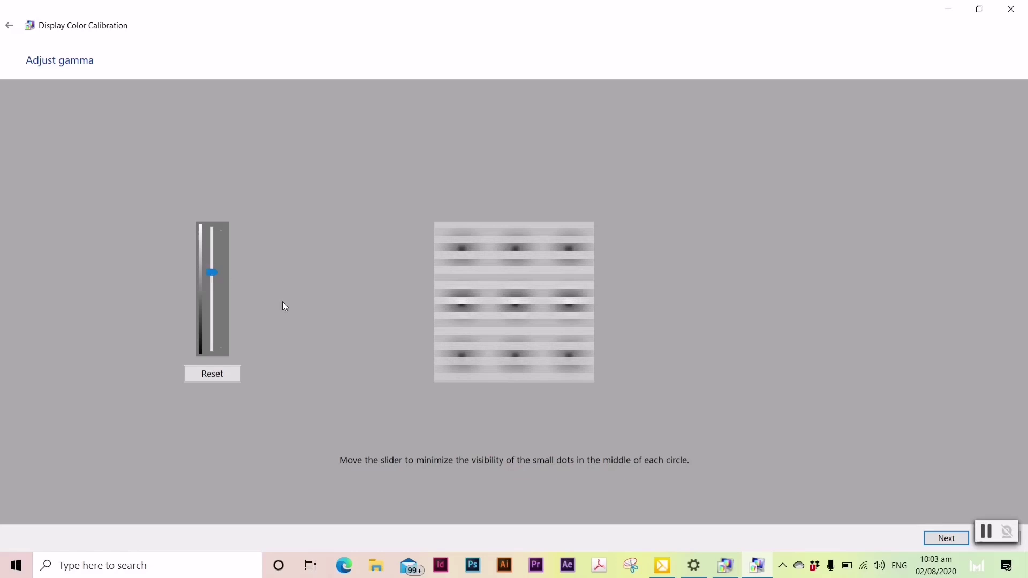
click(944, 540)
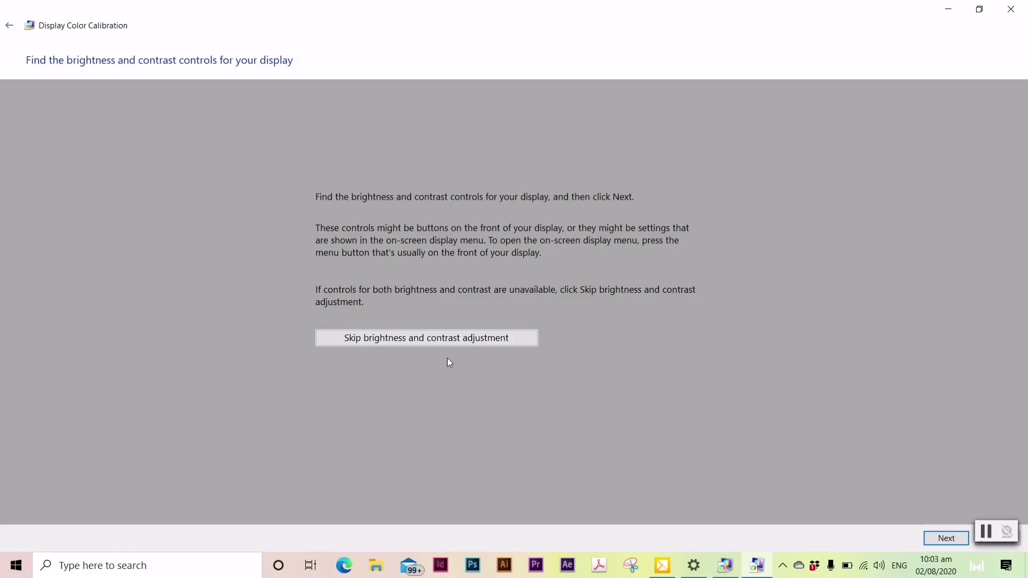
click(930, 539)
click(932, 540)
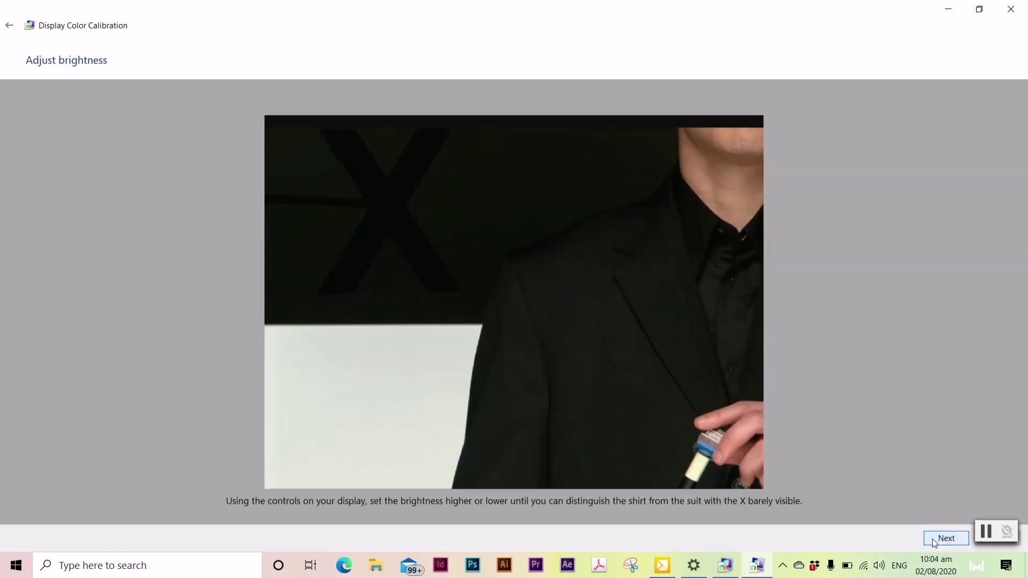
click(934, 541)
click(935, 542)
click(935, 540)
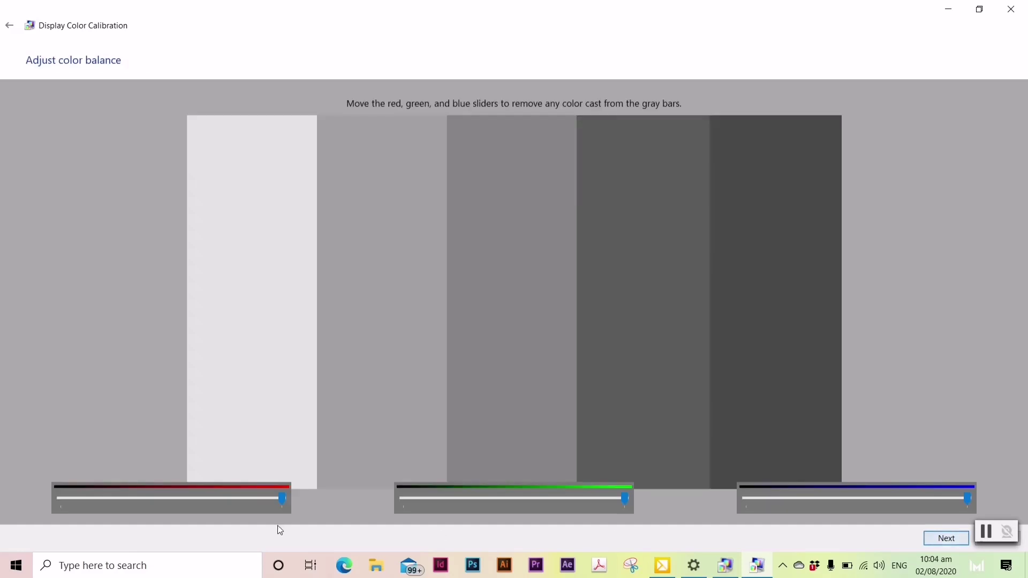
Step: Tune the red balance, set green and blue to maximum, and finish colour balance
drag(281, 501, 281, 503)
mouse_move(626, 503)
mouse_down()
mouse_move(606, 503)
mouse_move(625, 503)
mouse_up()
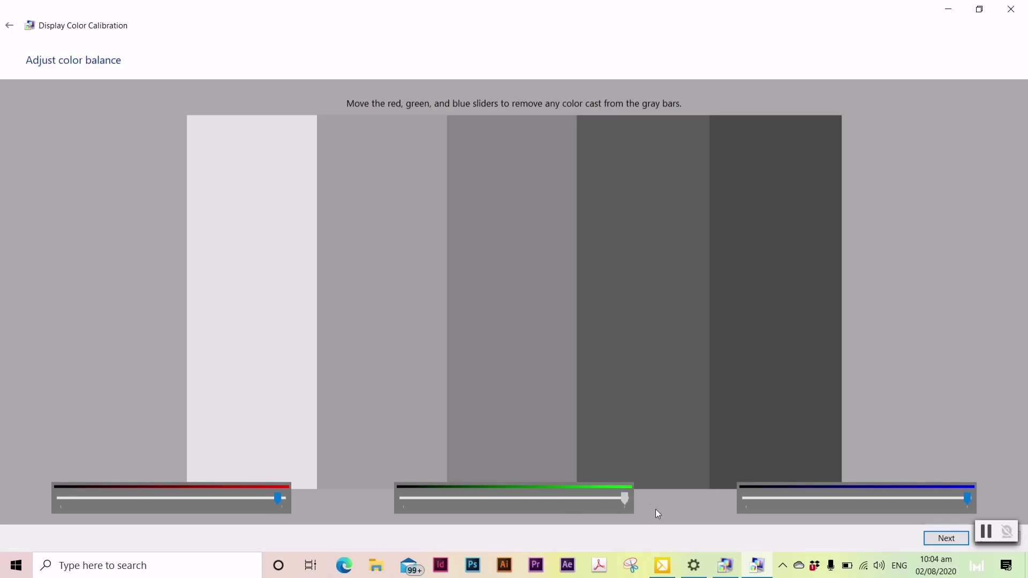
click(967, 500)
drag(284, 502, 287, 503)
click(945, 538)
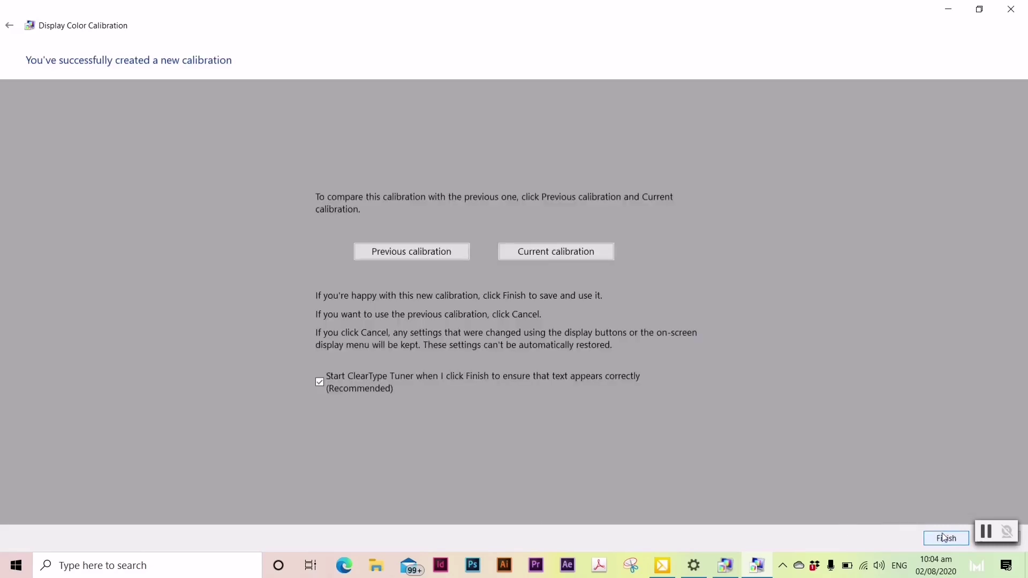
Step: Compare the previous and current calibrations, then save and use the new one
click(403, 255)
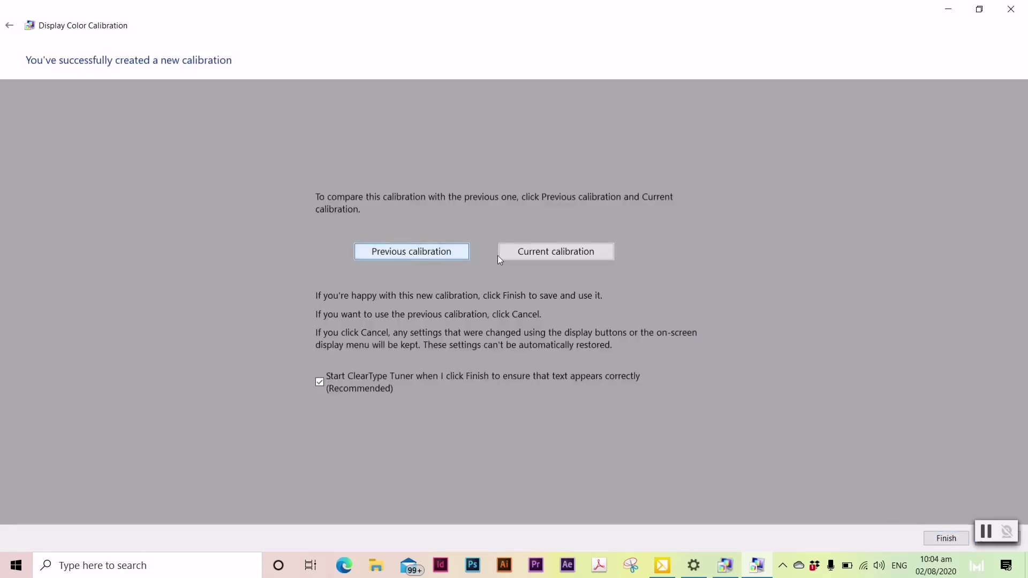
click(429, 253)
click(570, 251)
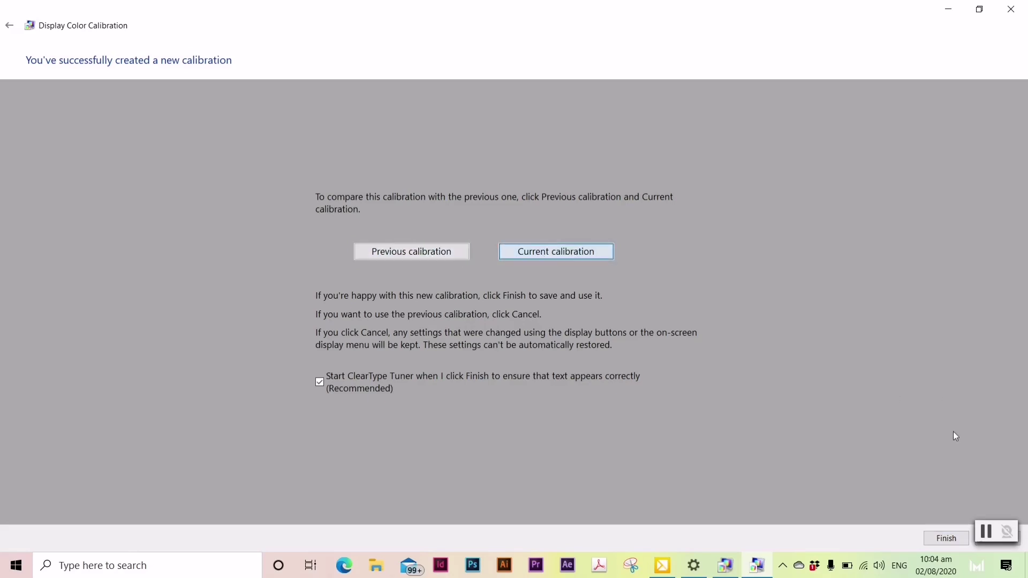
click(943, 538)
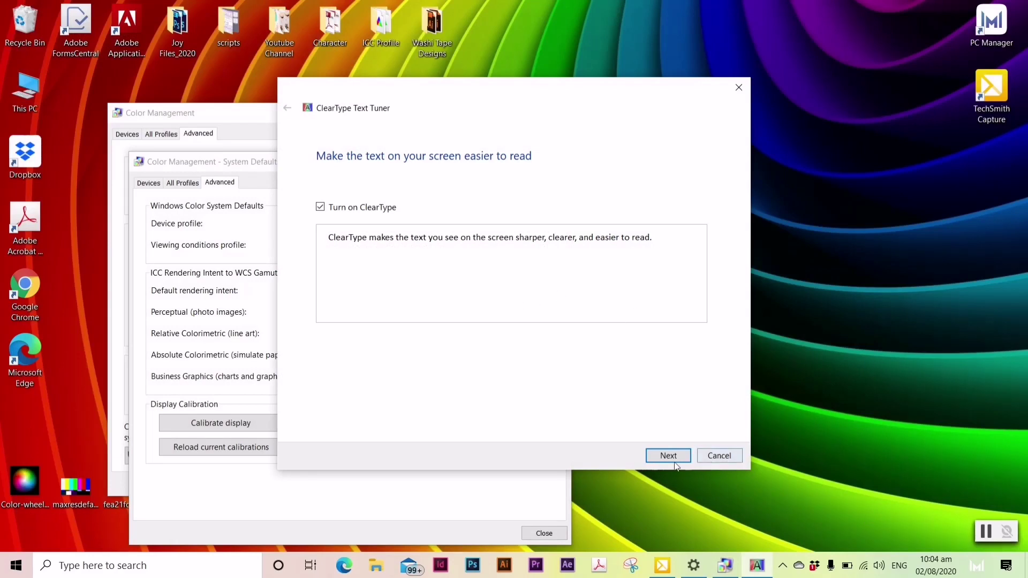
Step: Run ClearType tuning with ClearType on, accepting each of the five text samples, then close it
click(669, 459)
click(670, 461)
click(670, 460)
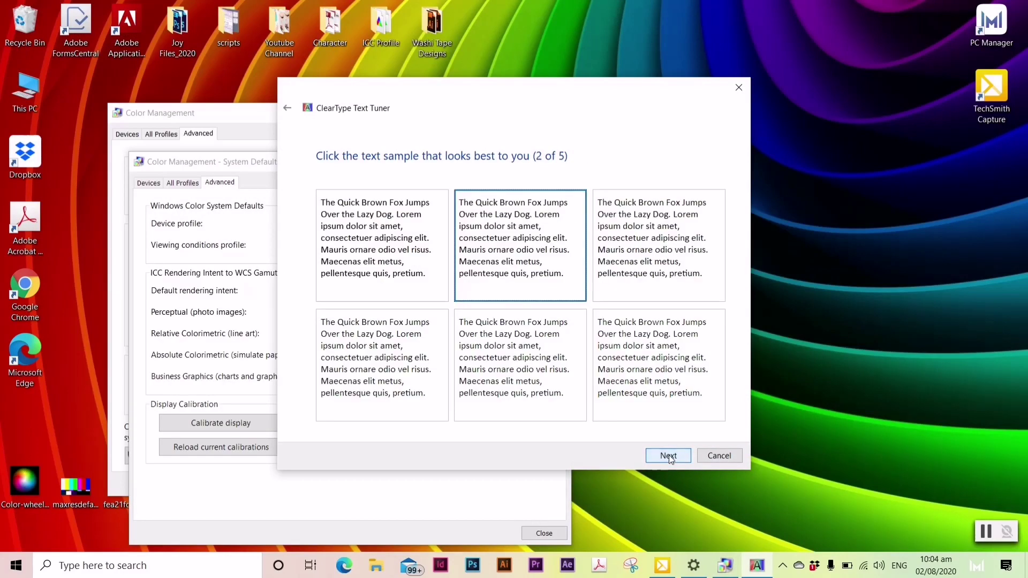
click(670, 459)
click(670, 460)
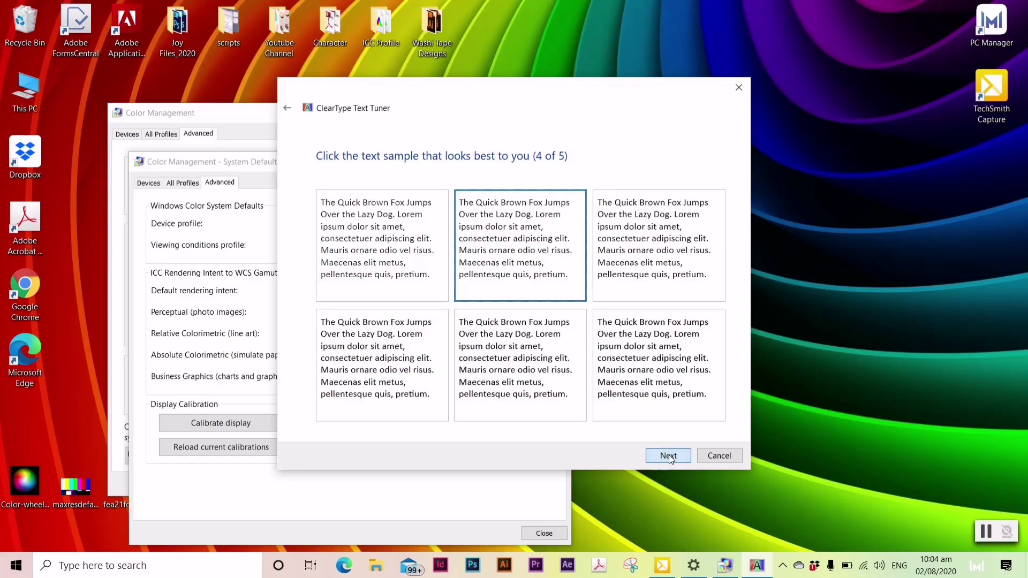
click(670, 459)
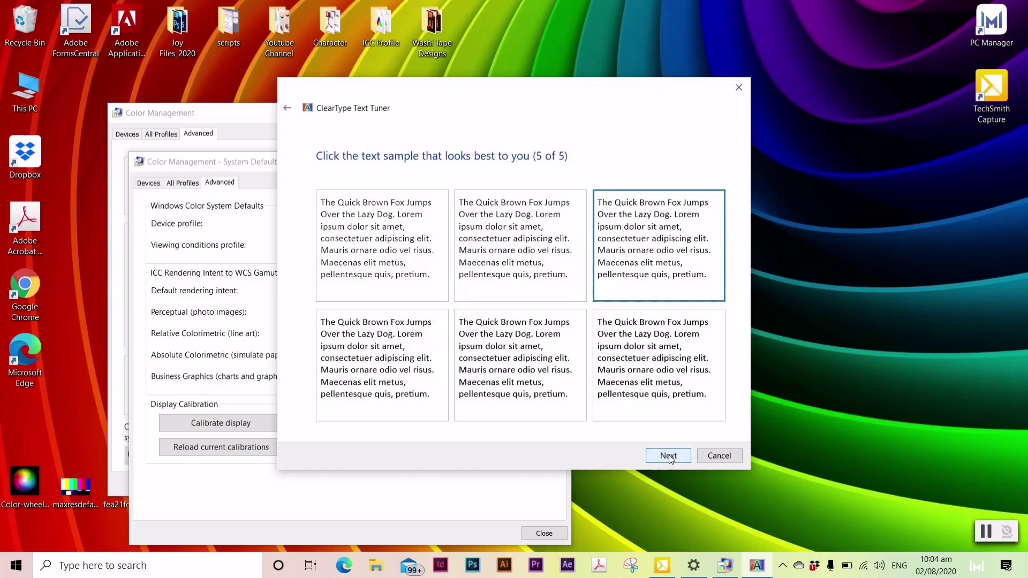
click(670, 460)
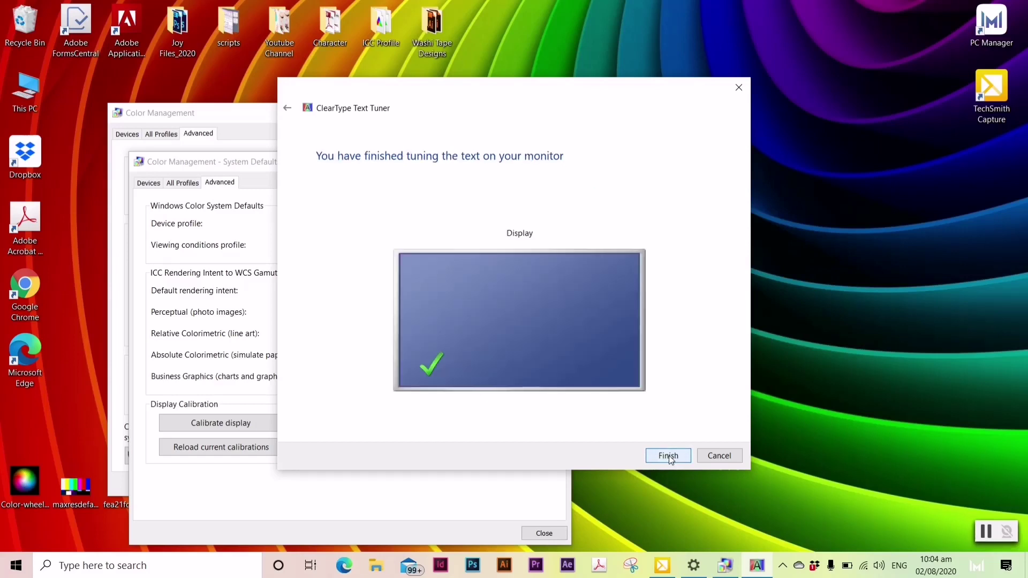
click(669, 455)
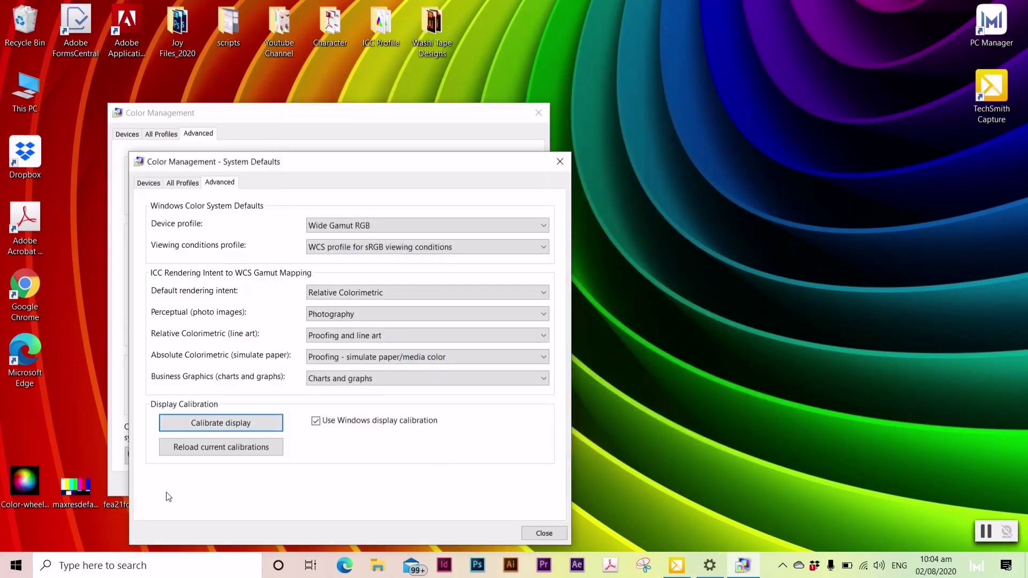
Step: Close the System Defaults dialog, the Color Management window and the monitor properties dialog
click(553, 537)
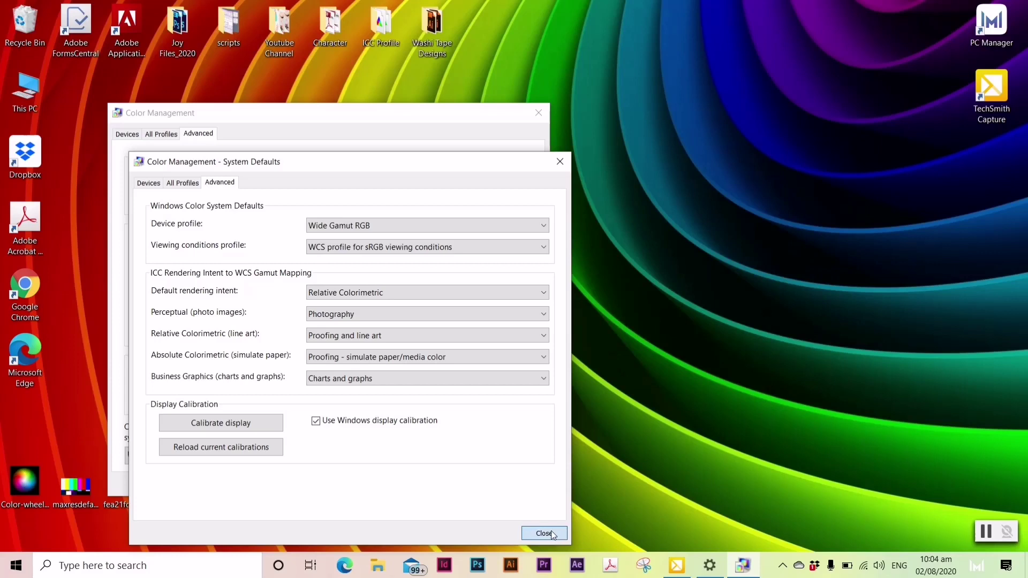
click(553, 534)
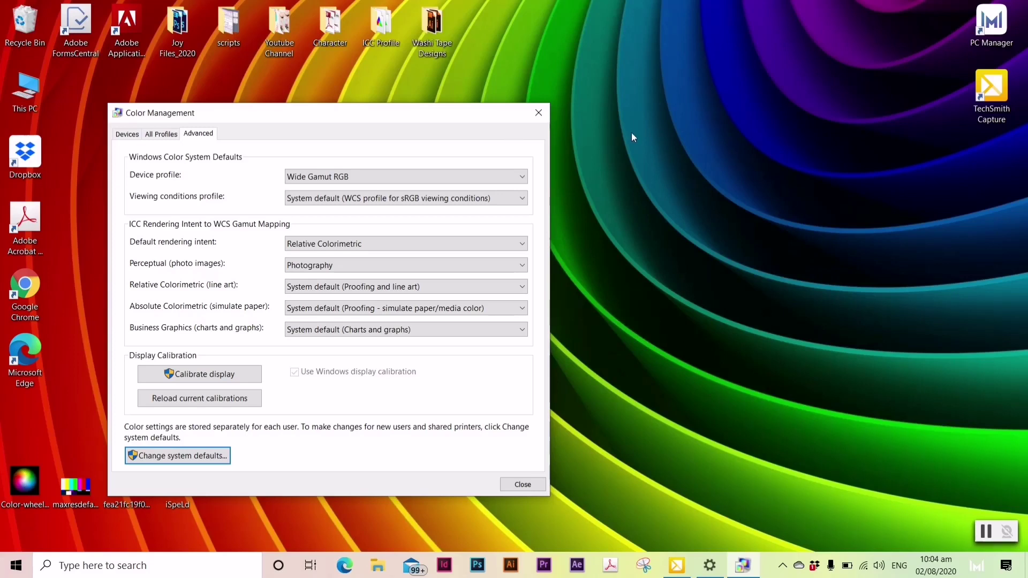
click(539, 114)
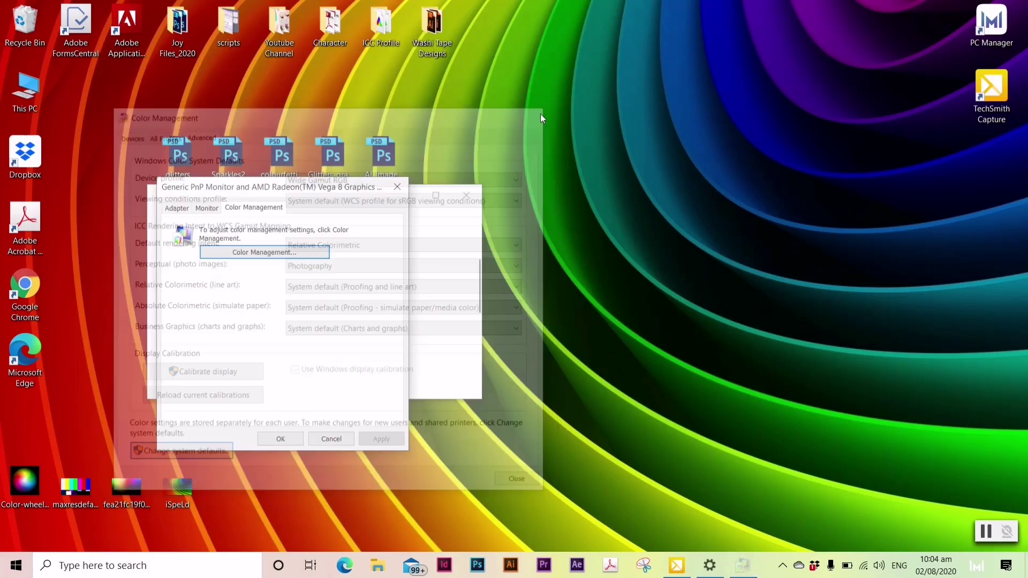
click(404, 188)
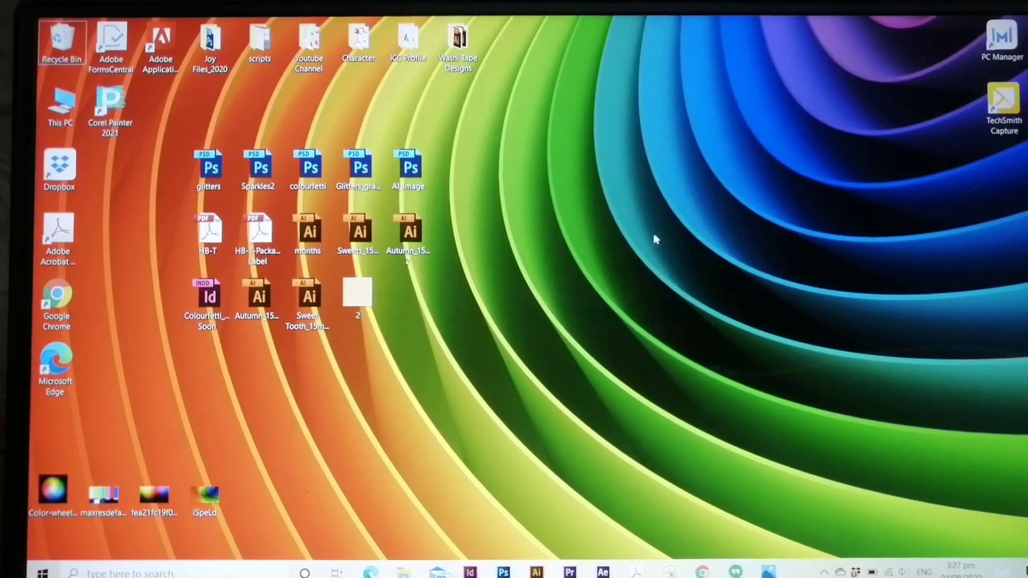
Step: From the desktop's display settings, reach Display 1's adapter properties and open Color Management
right_click(654, 235)
click(693, 385)
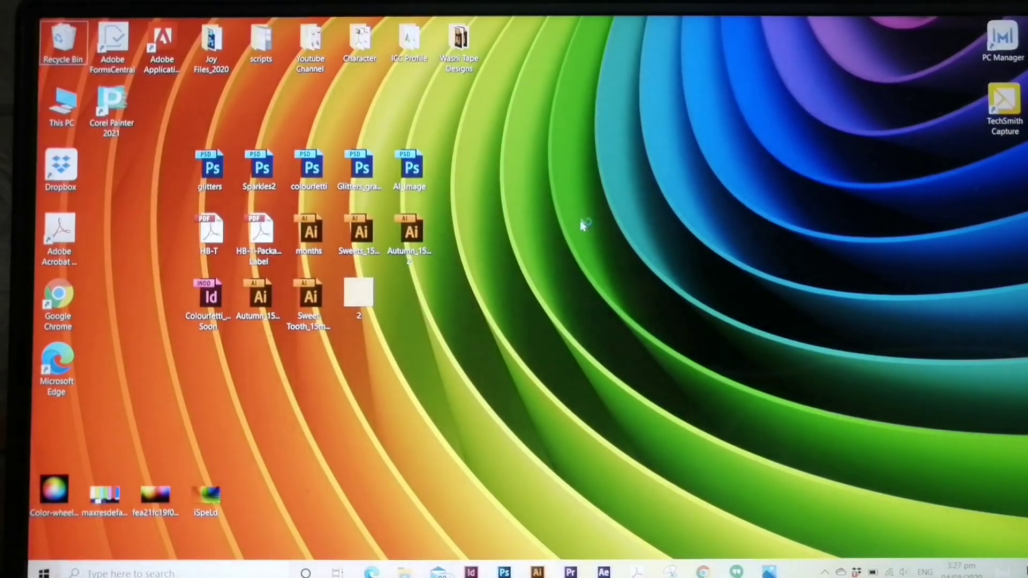
scroll(456, 274, down, 10)
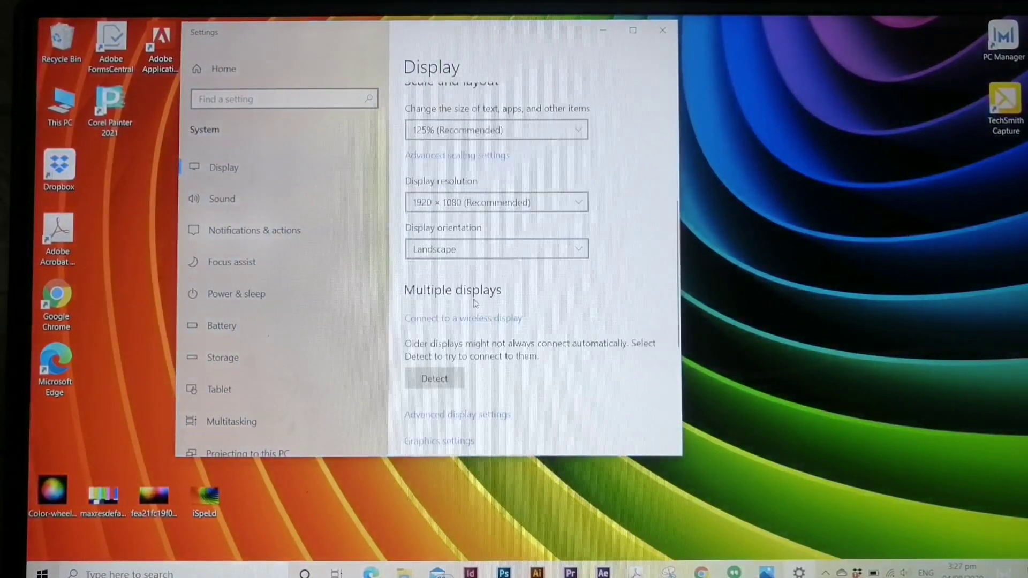
click(469, 219)
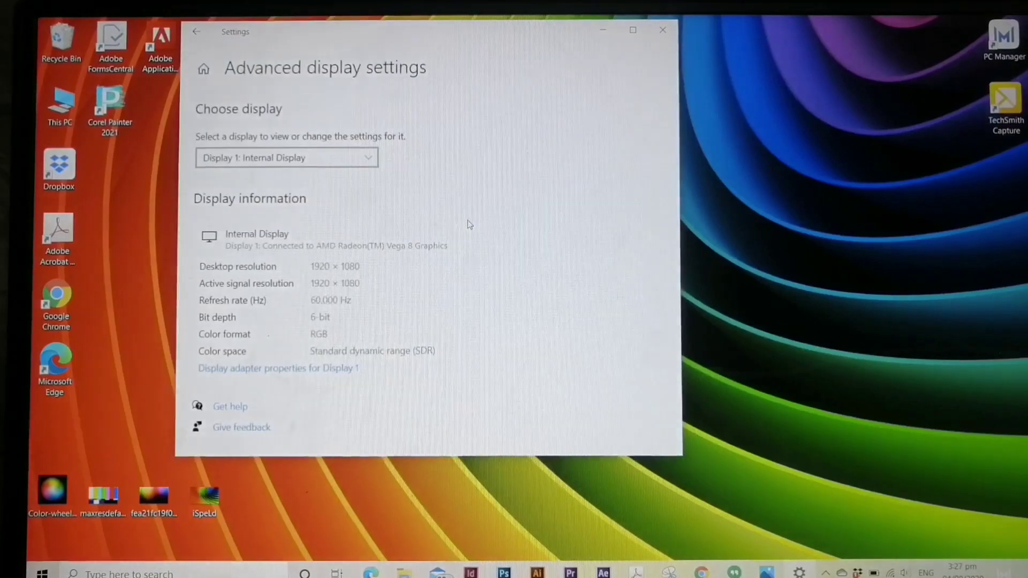
click(277, 369)
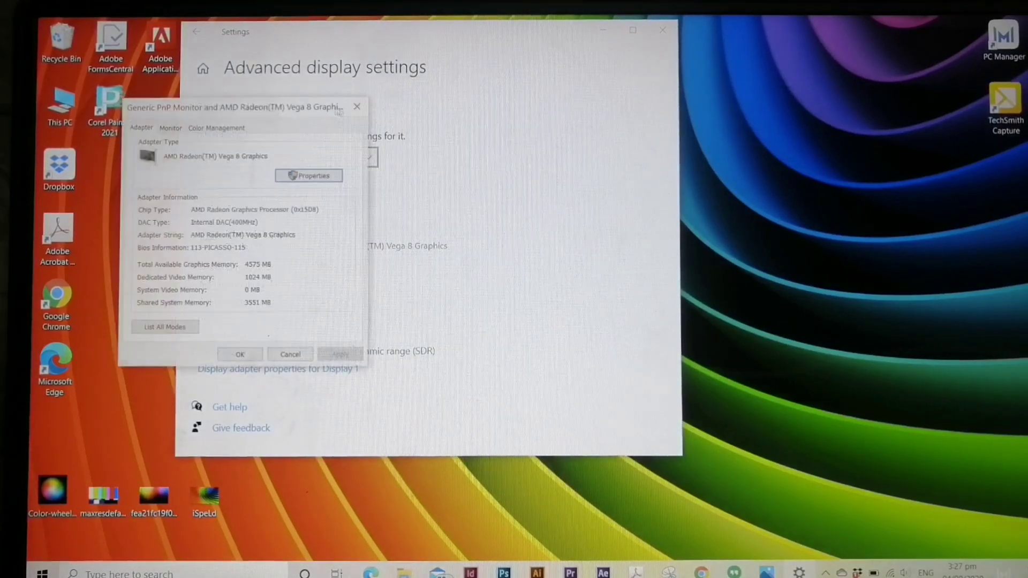
click(216, 127)
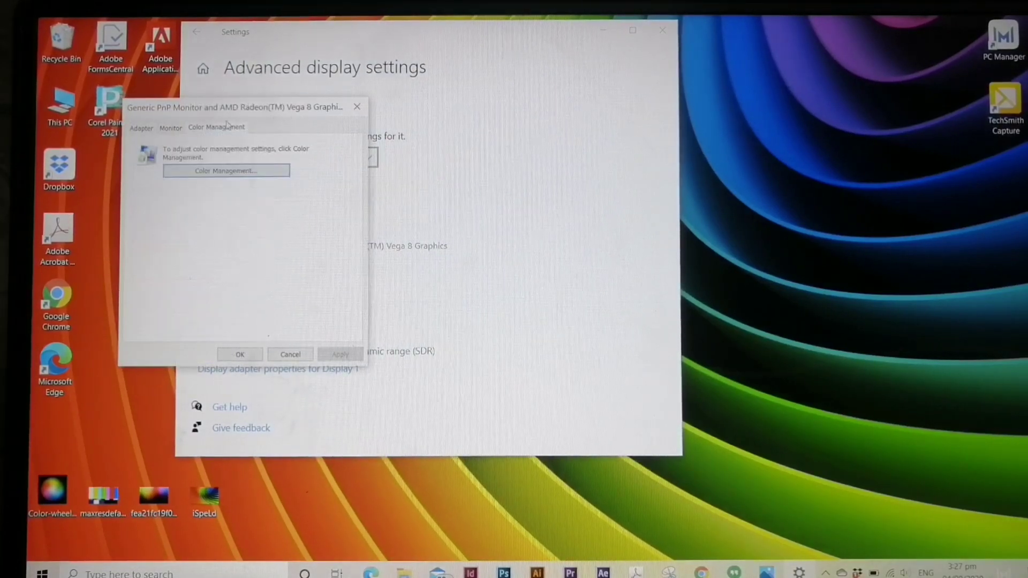
click(227, 176)
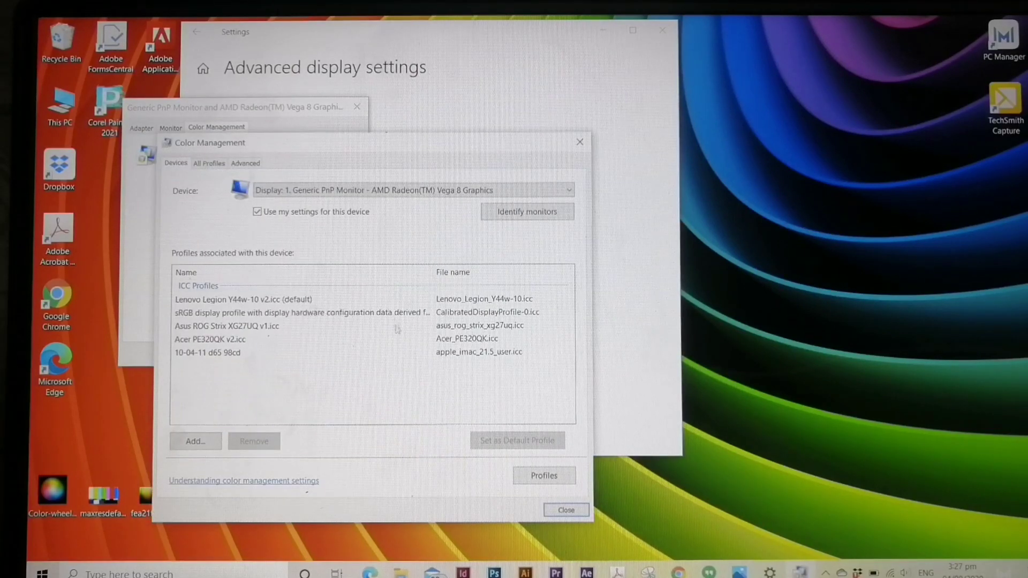
Step: Add the MSI GT 72s 6QE Dominator Pro G_user profile to the display's associated profiles
click(194, 442)
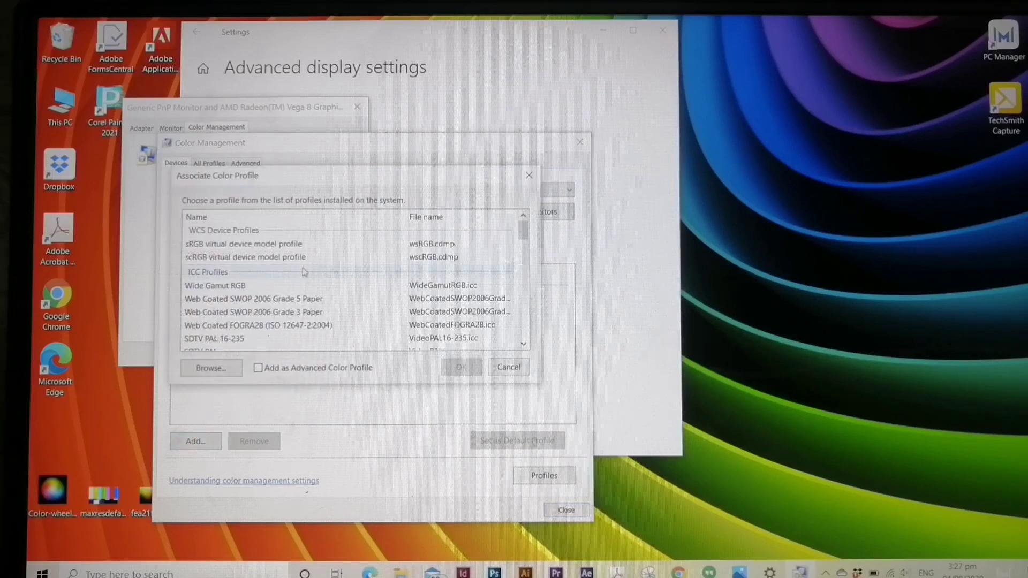
click(219, 369)
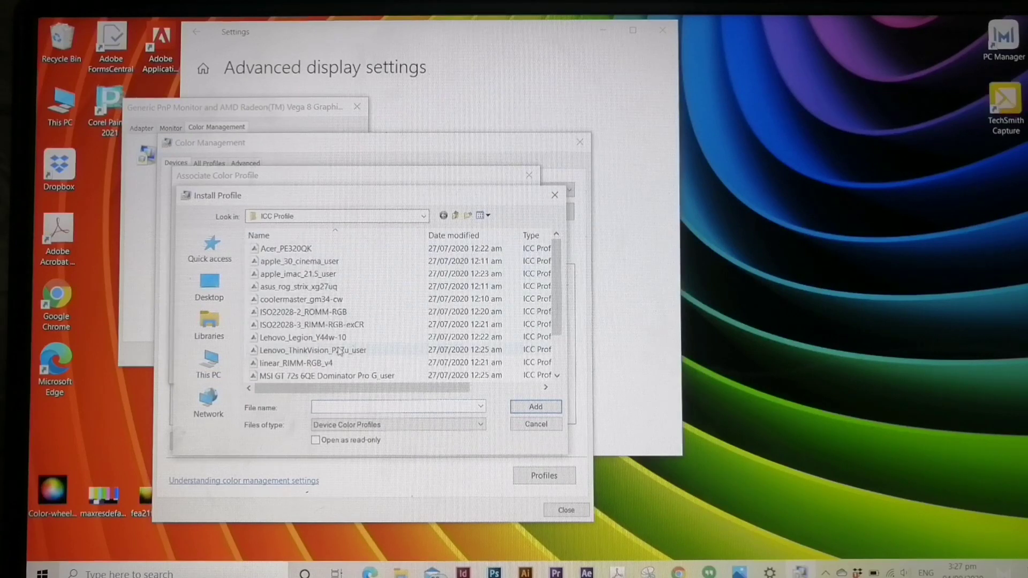
scroll(338, 351, down, 1)
click(346, 340)
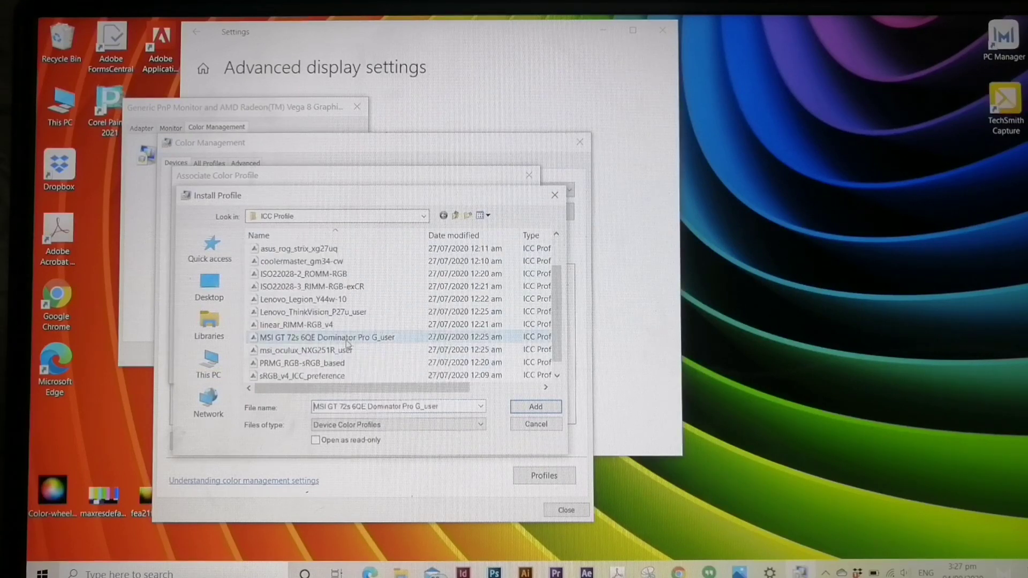
click(536, 407)
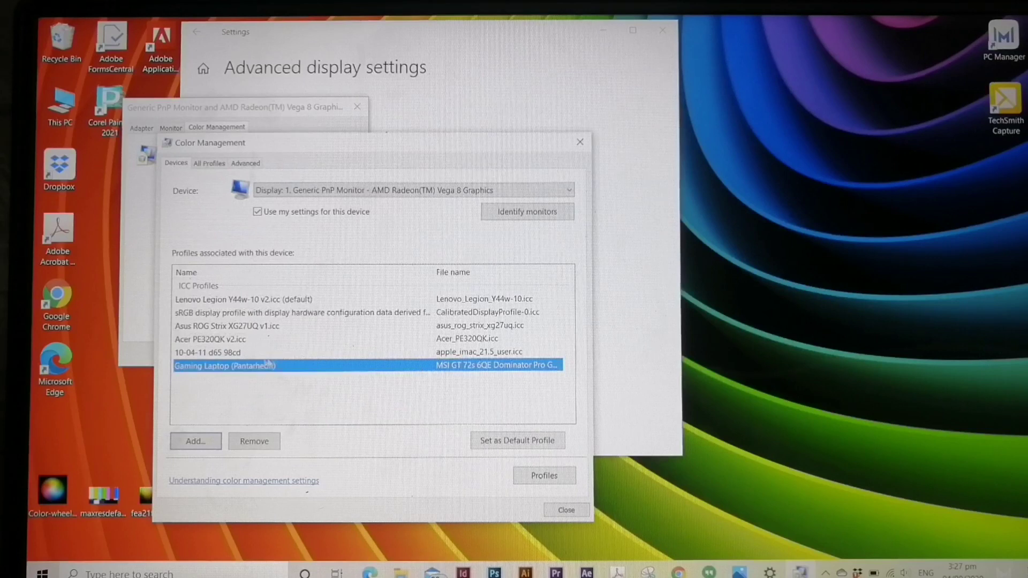
Step: Set Lenovo Legion Y44w-10 v2, sRGB calibrated, Asus ROG Strix XG27UQ and Acer PE320QK as default in turn
click(217, 299)
click(486, 442)
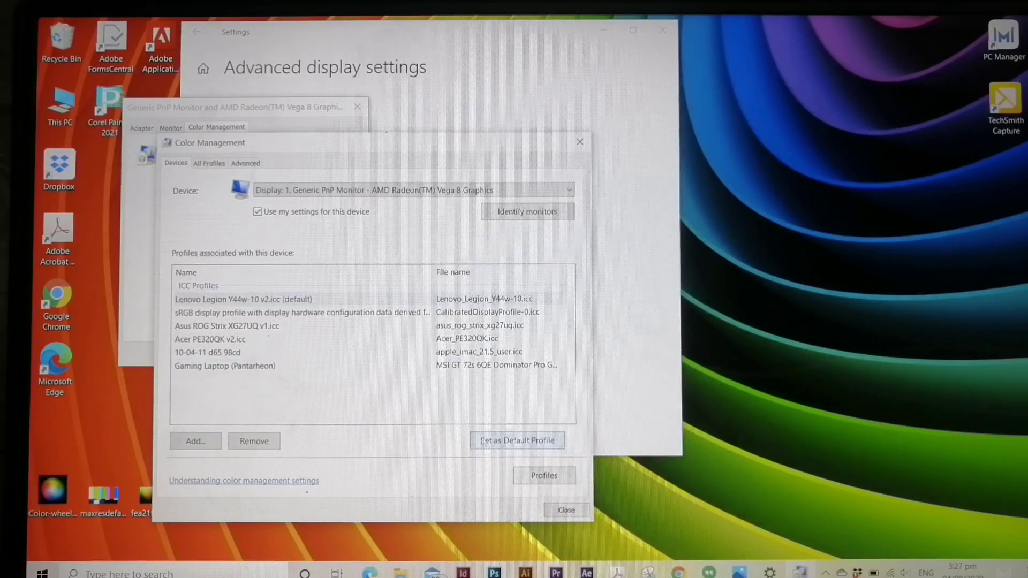
click(264, 315)
click(481, 440)
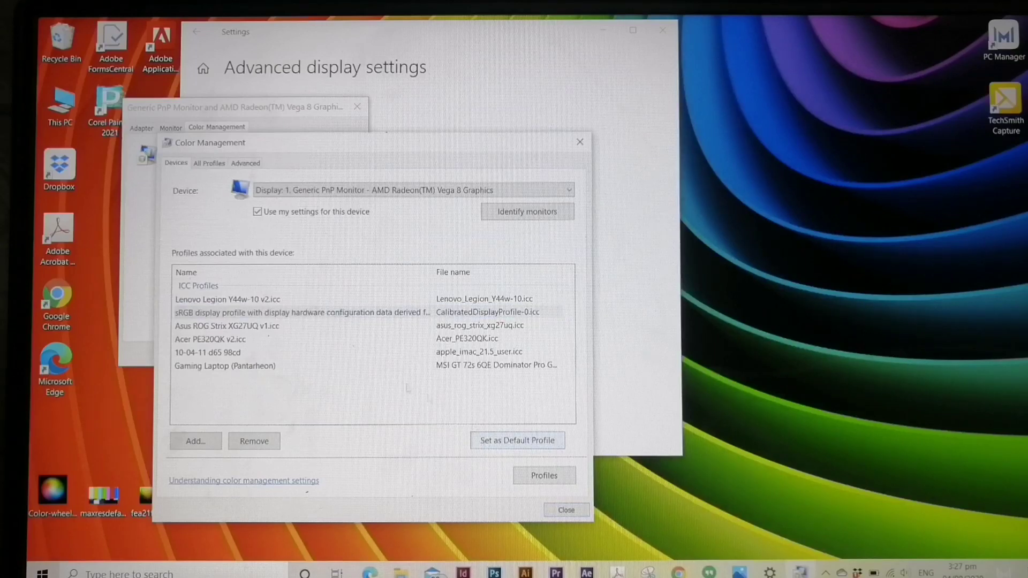
click(268, 328)
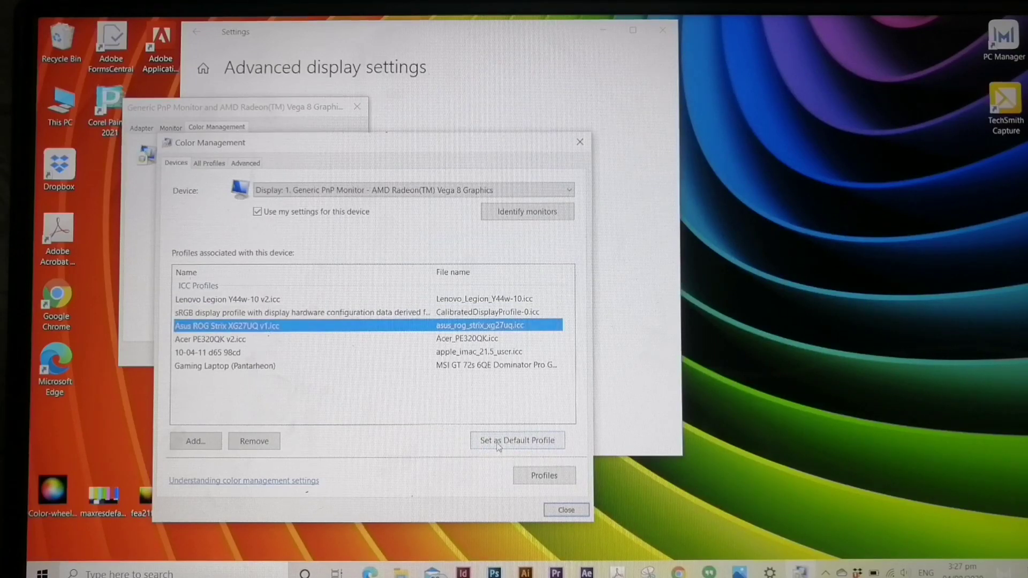
click(498, 442)
click(220, 339)
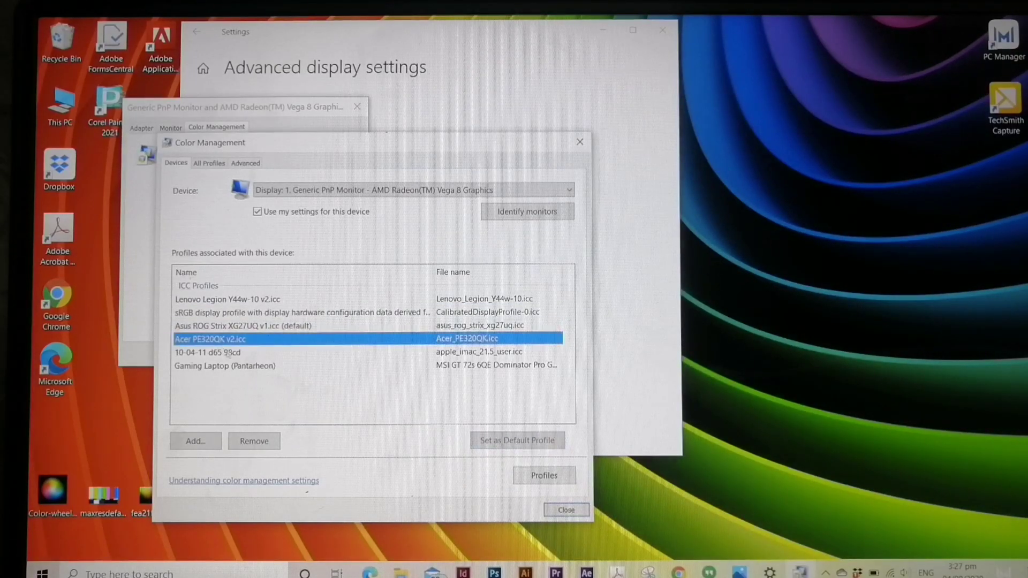
click(487, 441)
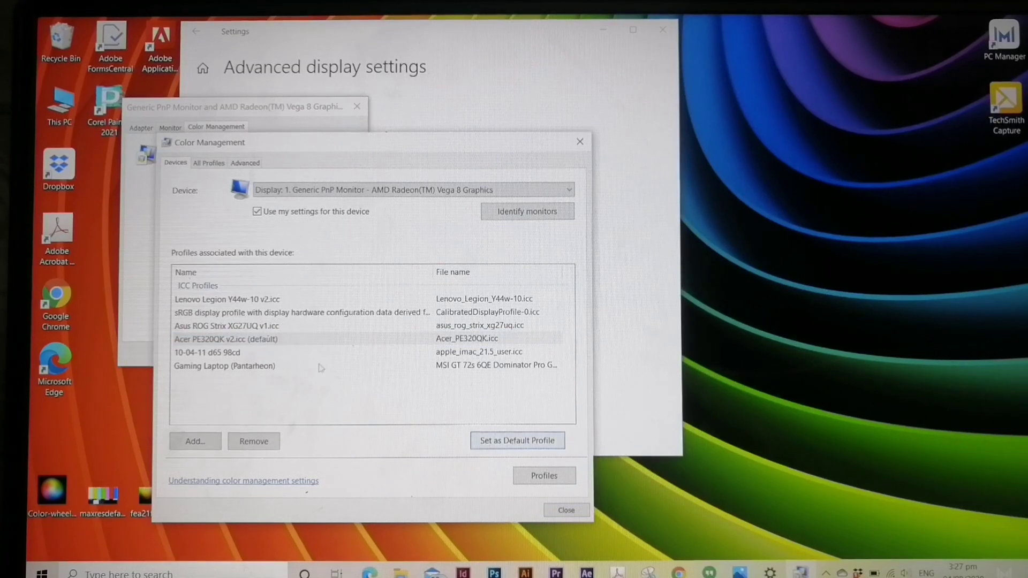
Step: Make 10-04-11 d65 98cd, then Gaming Laptop default, restore Lenovo Legion as default, select Gaming Laptop
click(321, 352)
click(505, 442)
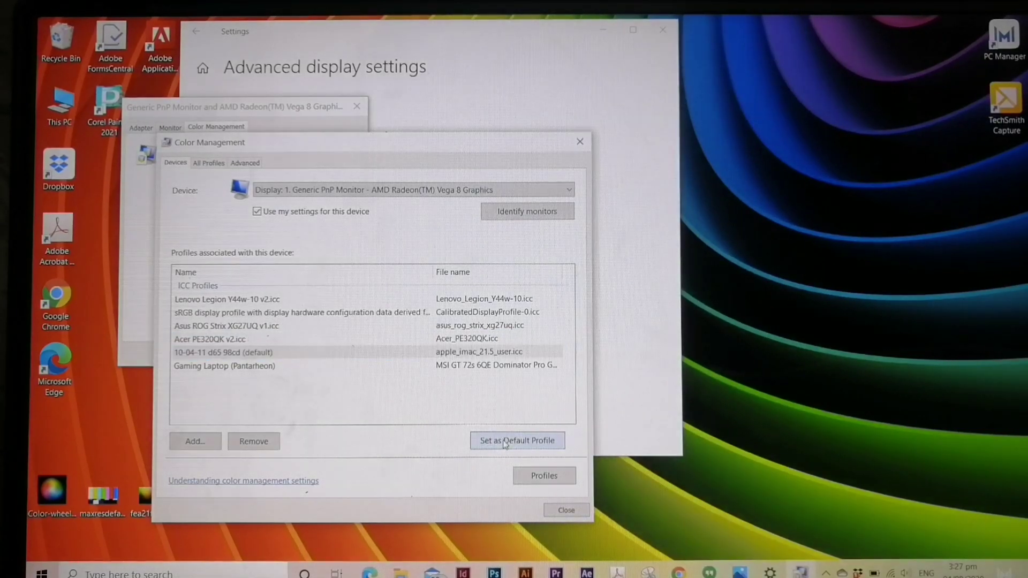
click(254, 367)
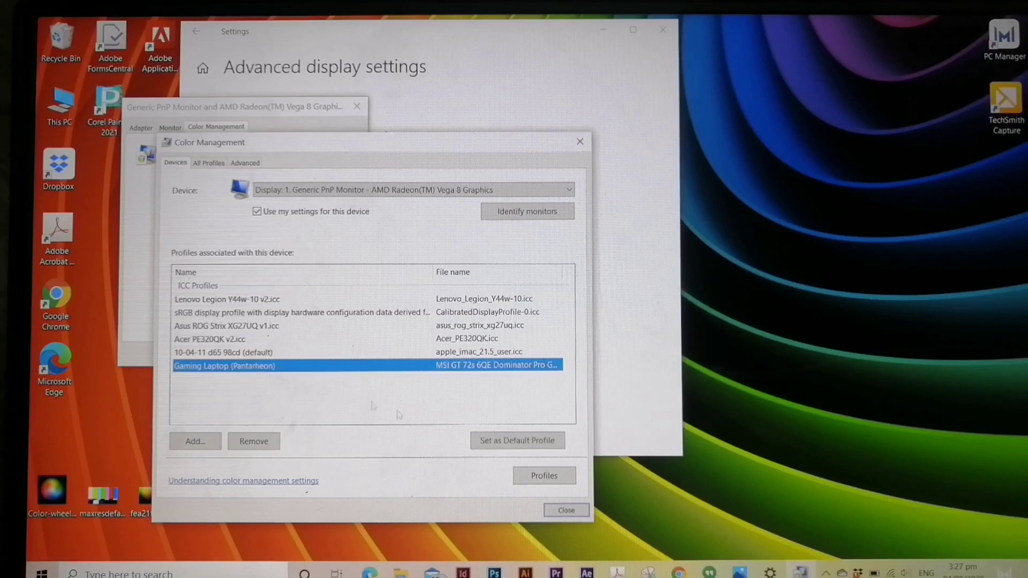
click(488, 447)
click(253, 300)
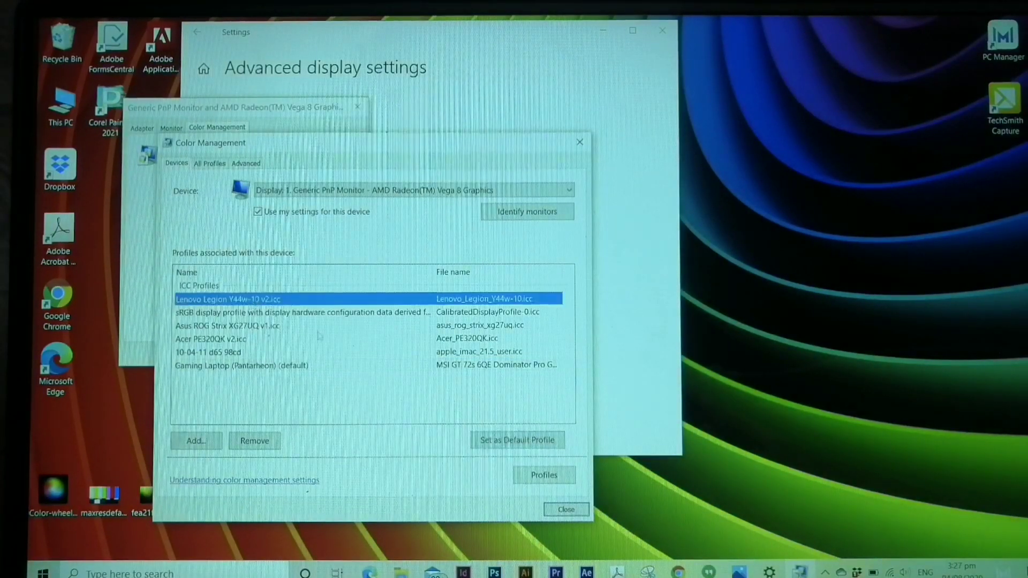
click(492, 442)
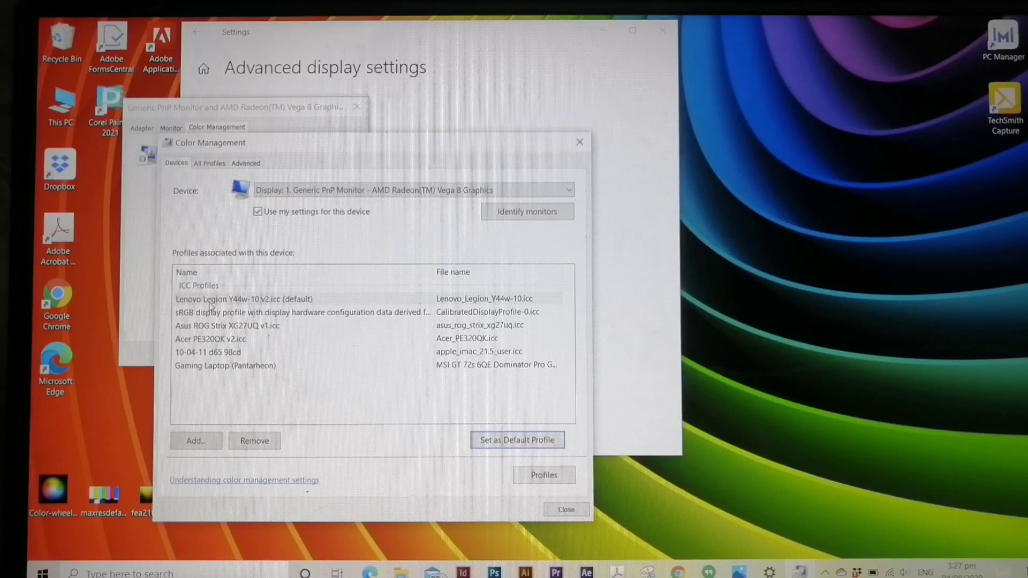
click(215, 369)
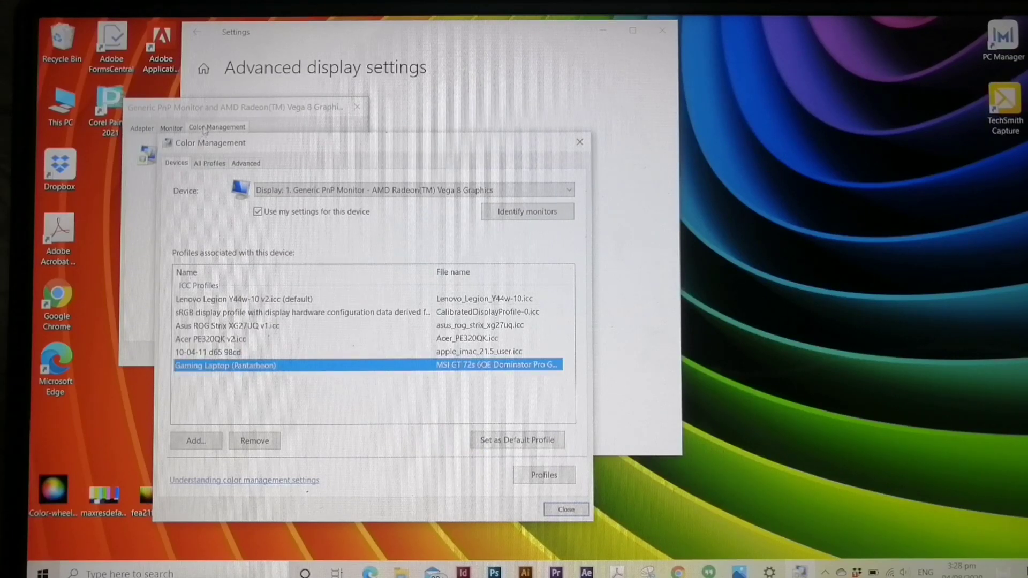
Step: Browse the All Profiles list and inspect the 10-04-11 d65 98cd profile's details
click(209, 164)
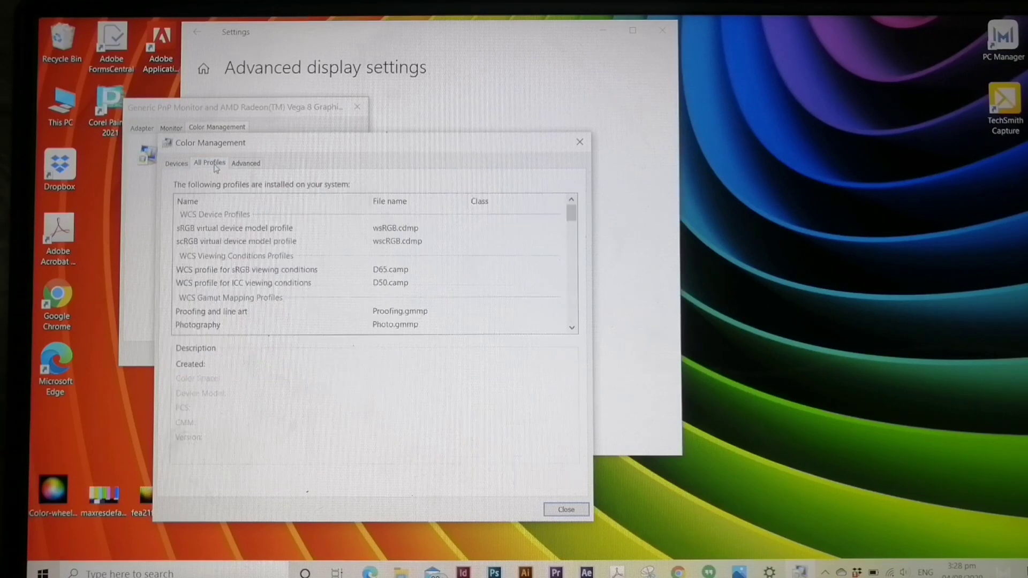
scroll(225, 300, down, 5)
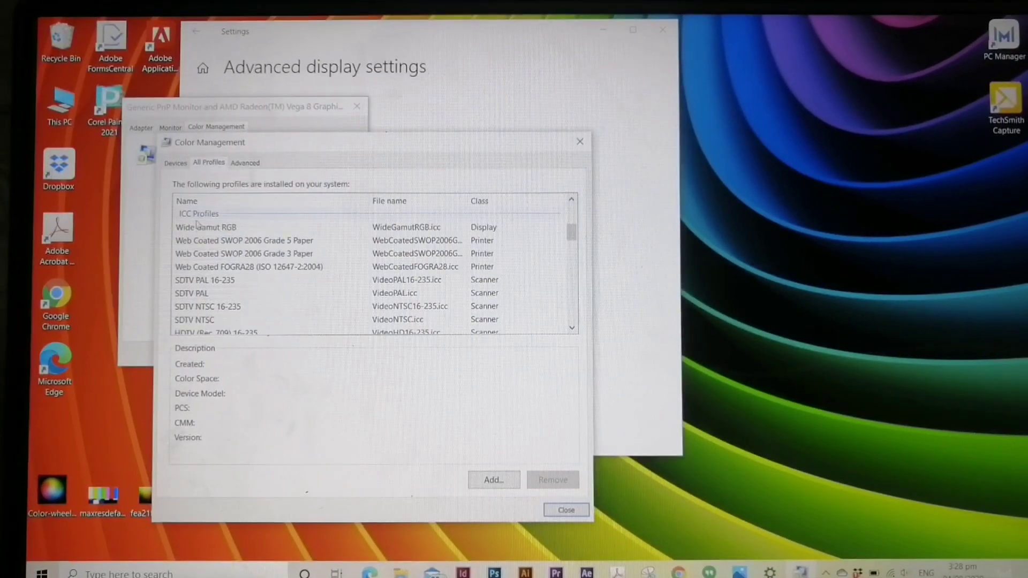
scroll(225, 291, down, 1)
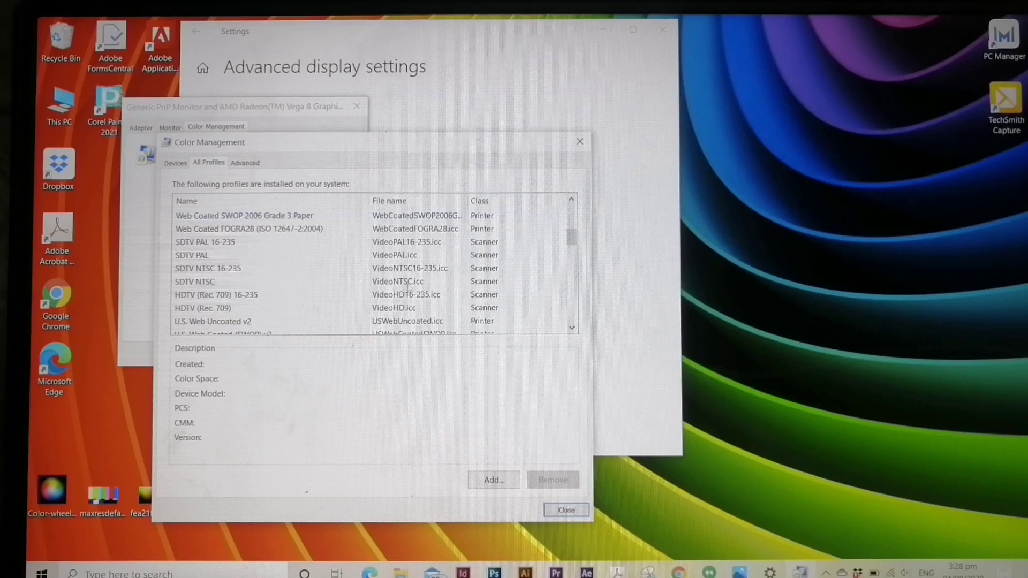
scroll(438, 268, down, 1)
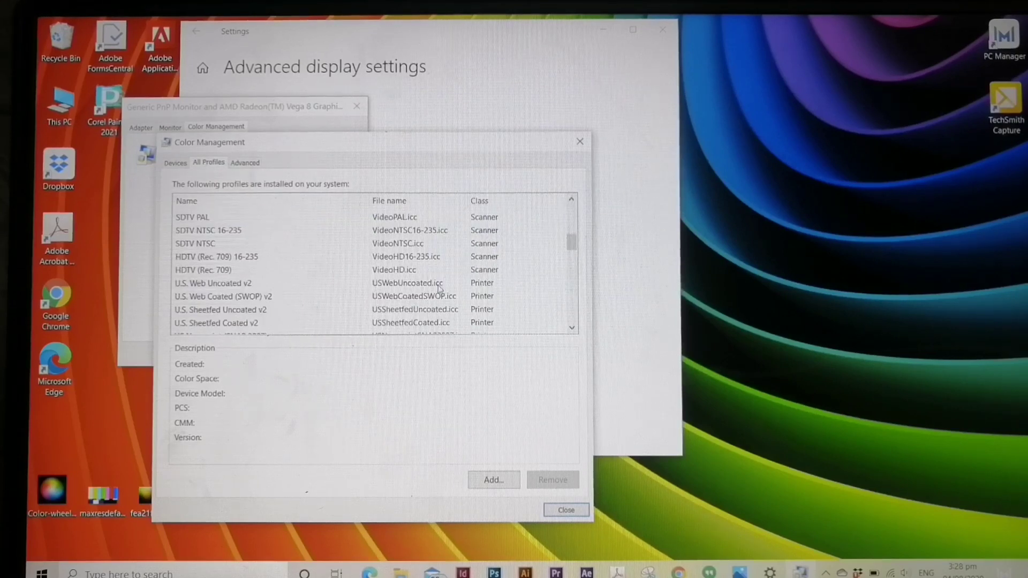
scroll(439, 288, down, 3)
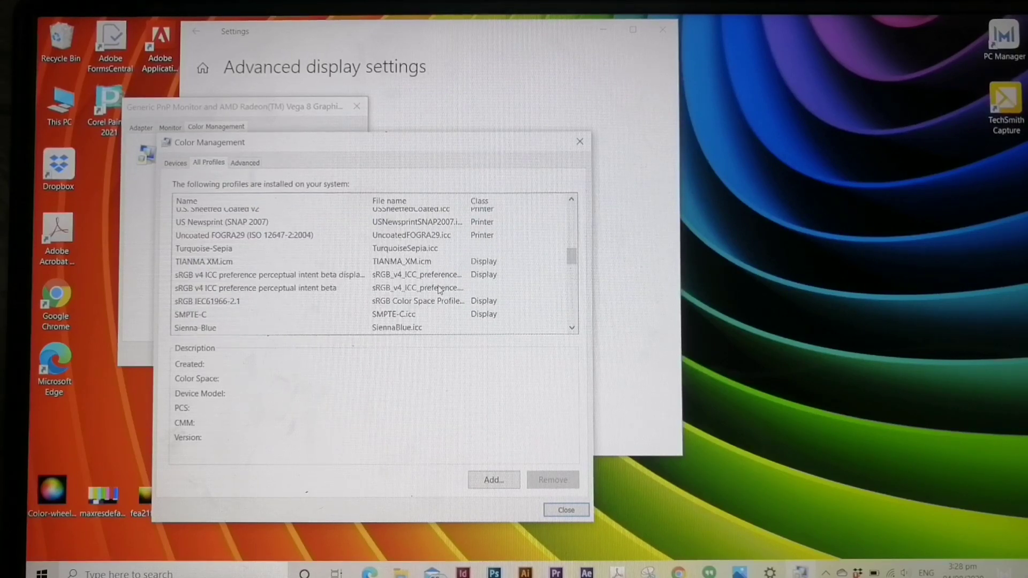
scroll(439, 289, down, 1)
scroll(439, 292, down, 1)
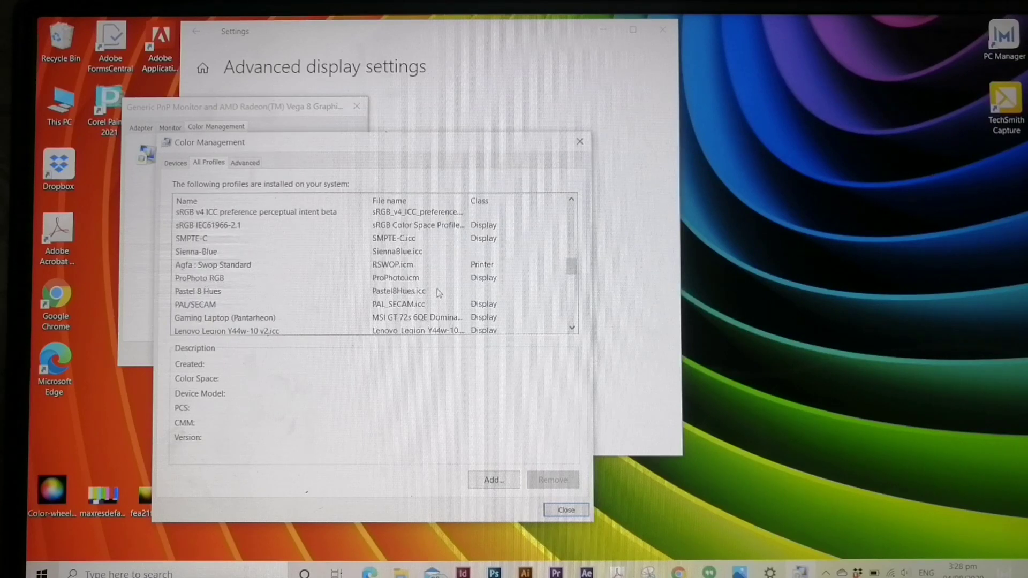
scroll(439, 293, down, 1)
scroll(438, 293, down, 3)
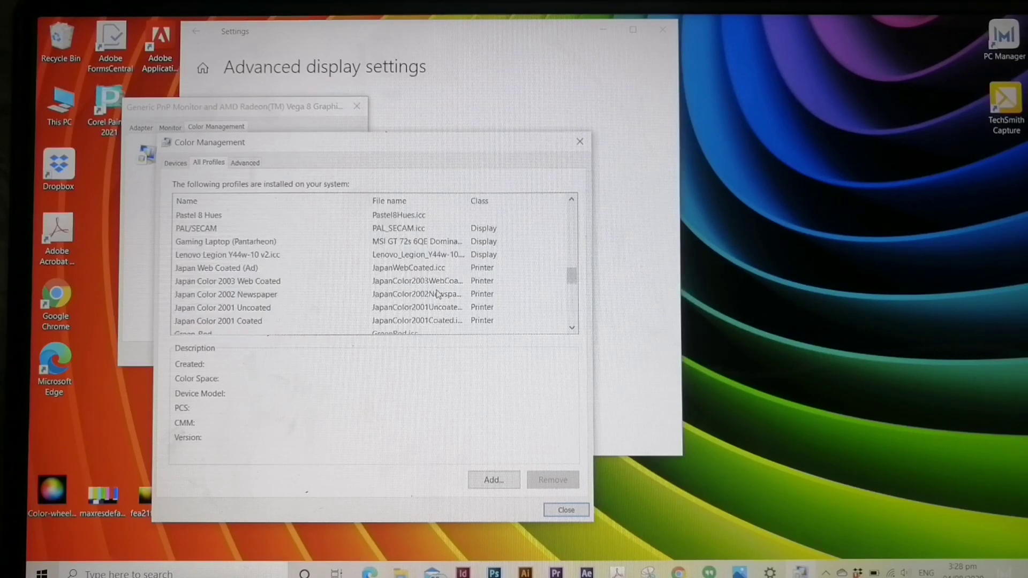
scroll(438, 294, down, 1)
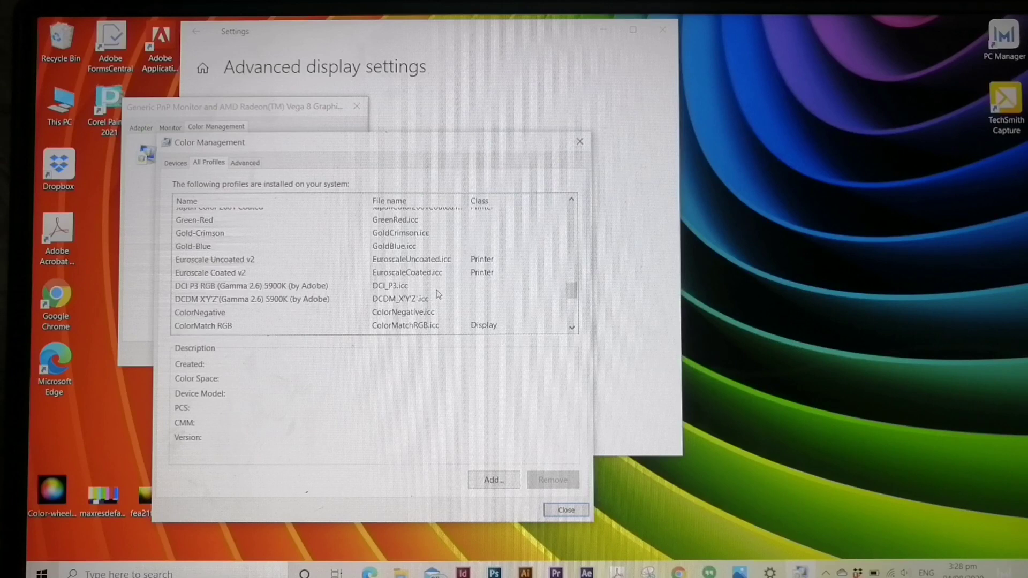
scroll(438, 294, down, 1)
scroll(438, 293, down, 1)
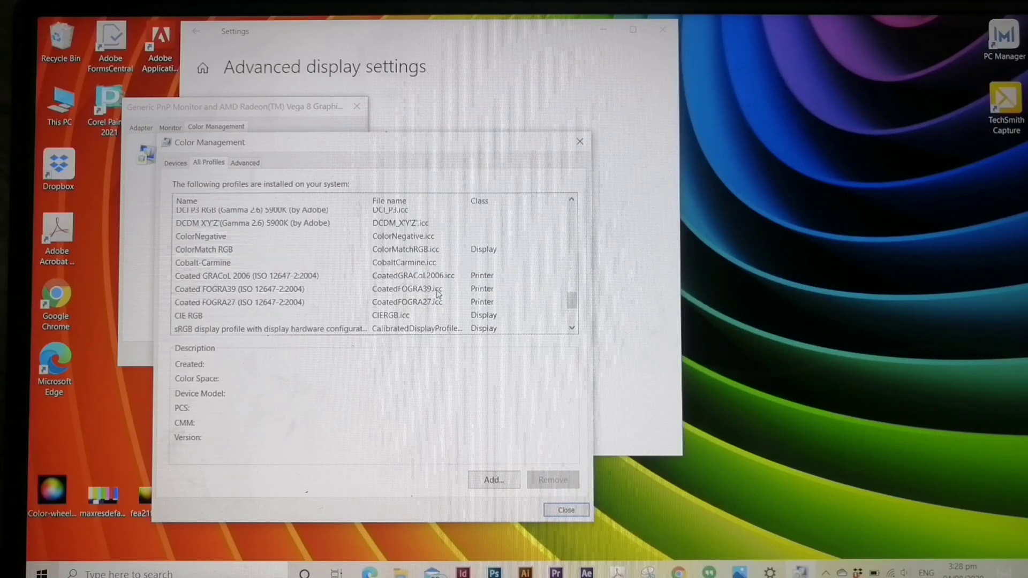
scroll(437, 293, down, 2)
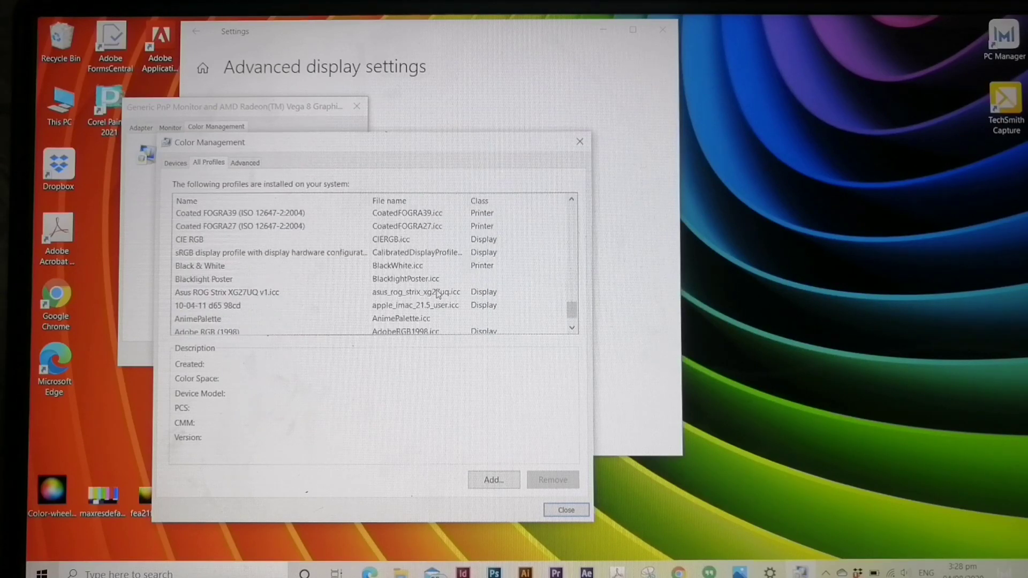
scroll(438, 293, down, 1)
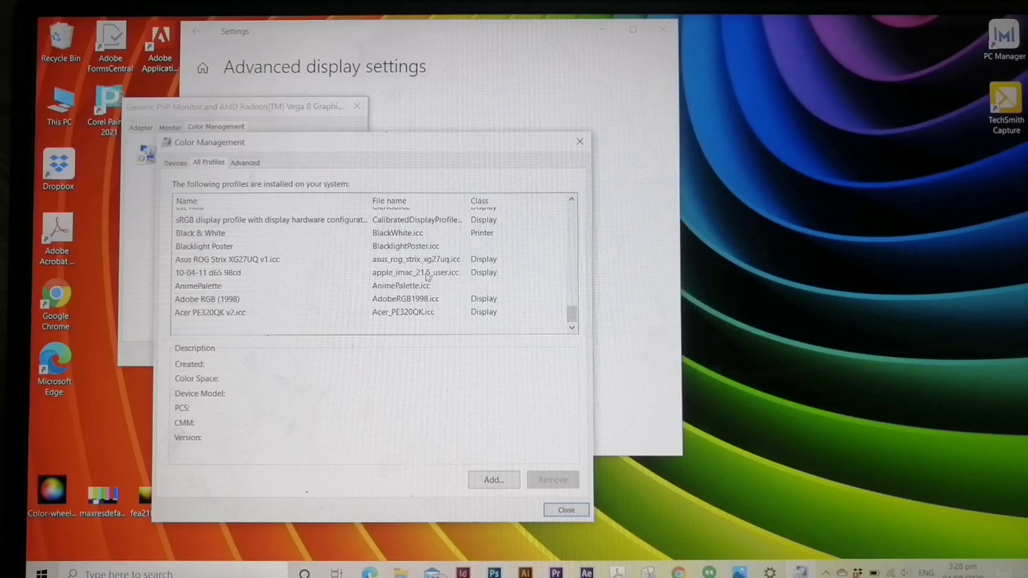
click(427, 274)
Step: Remove the Gaming Laptop (Pantarheon) profile and check the display's profiles on the Devices tab
scroll(426, 271, up, 4)
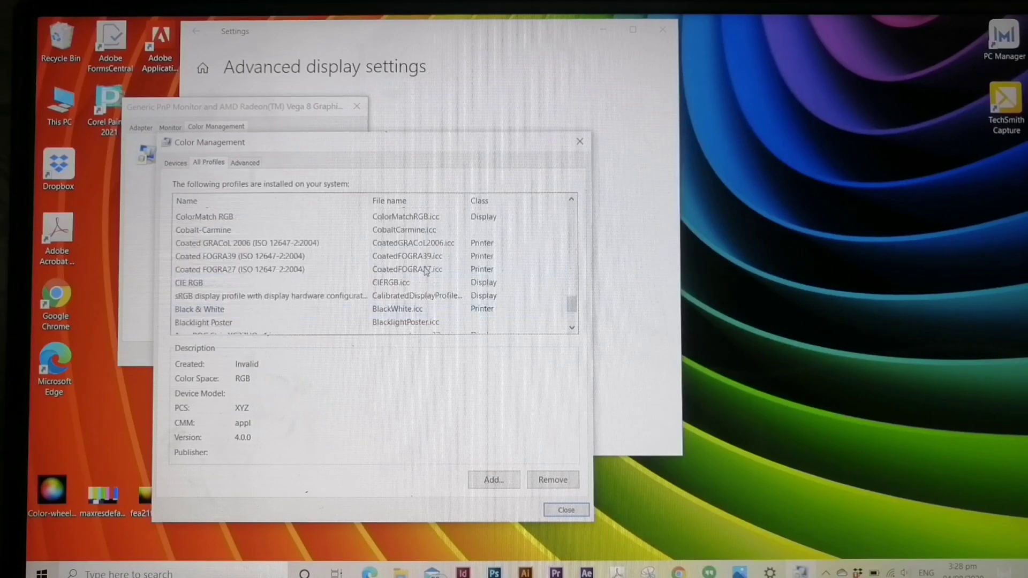
scroll(426, 270, up, 4)
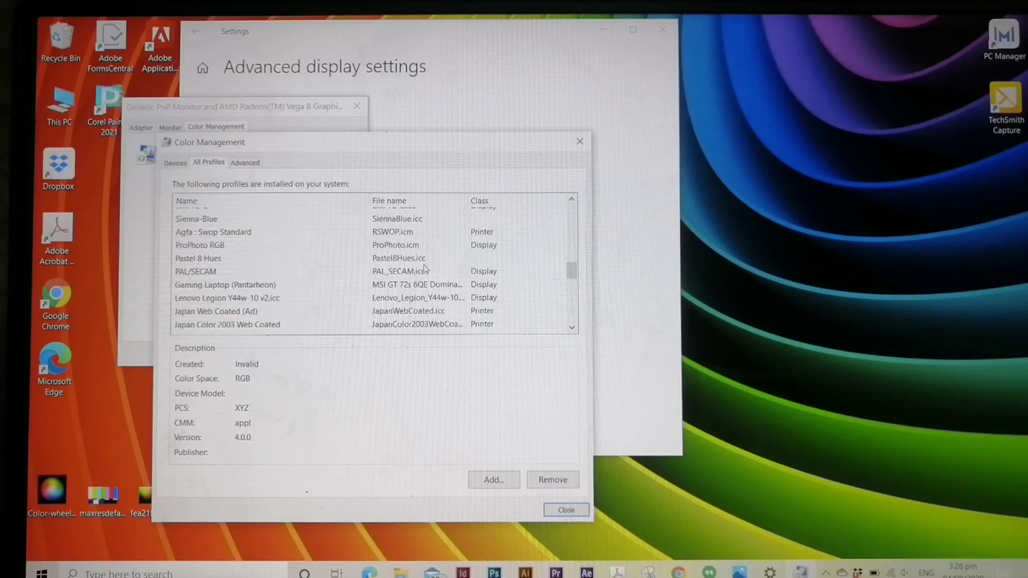
click(421, 285)
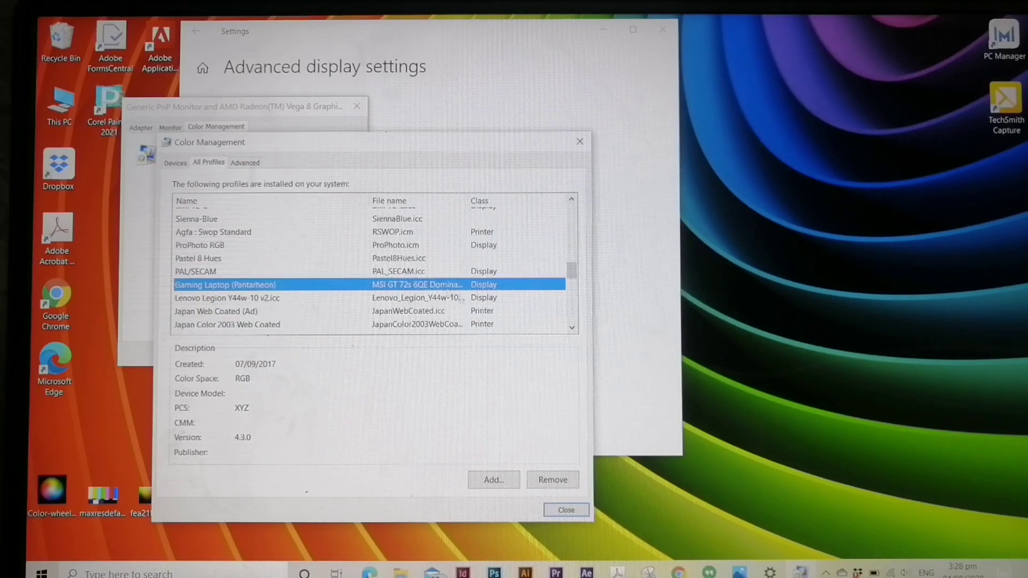
click(545, 485)
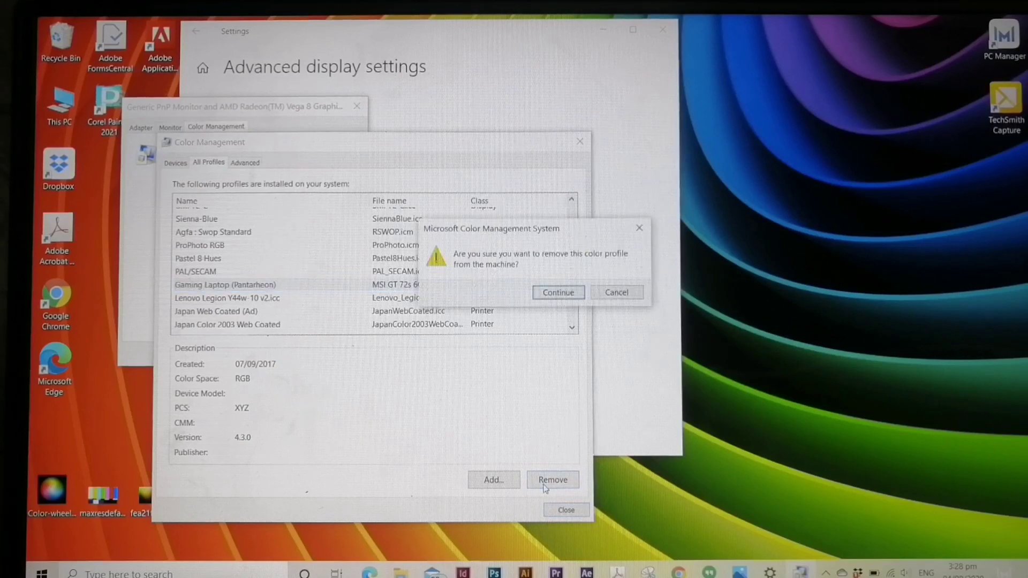
click(558, 292)
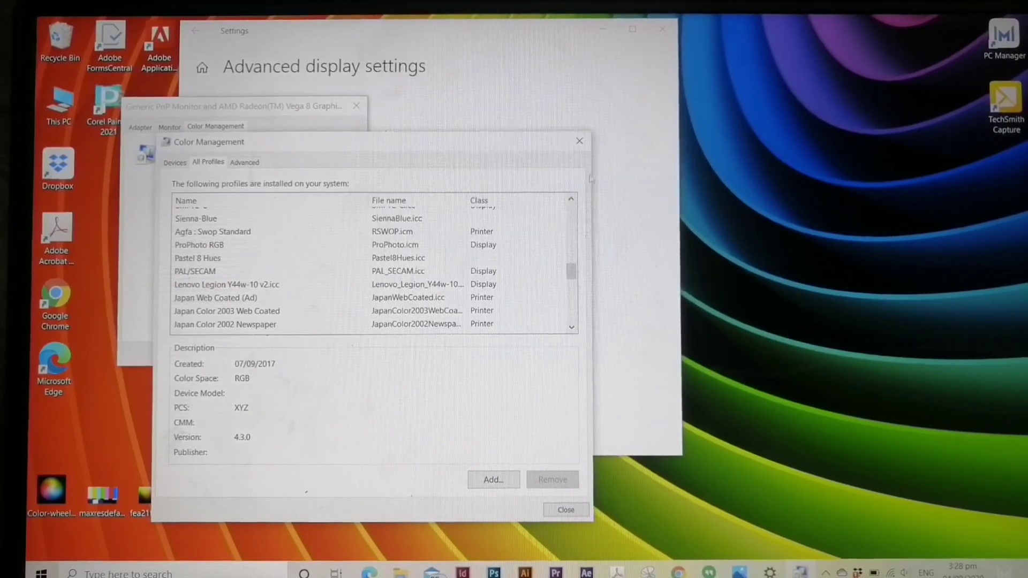
click(175, 163)
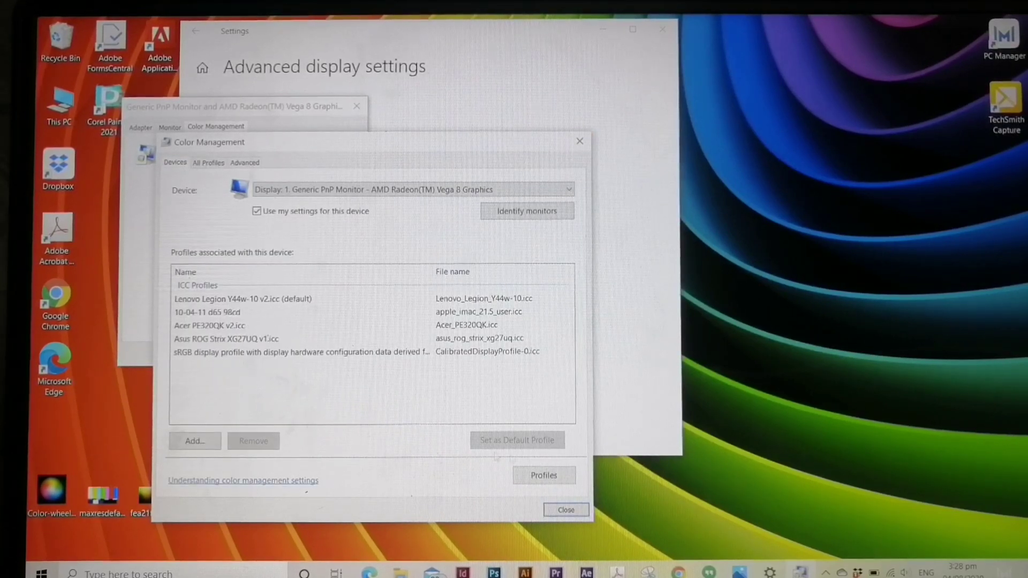
Step: Close Color Management and the adapter properties, returning to the Display settings page
click(564, 510)
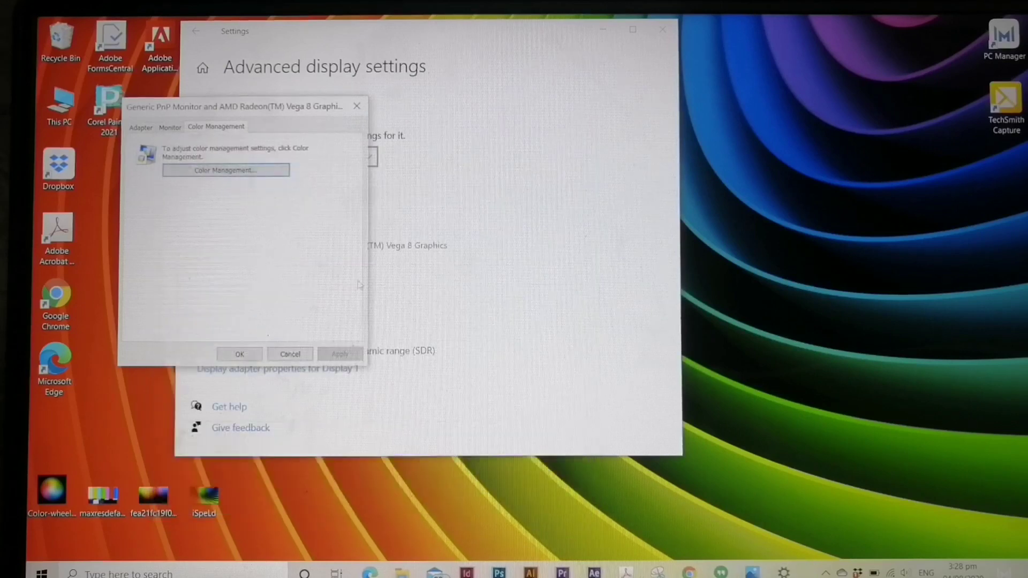
click(243, 354)
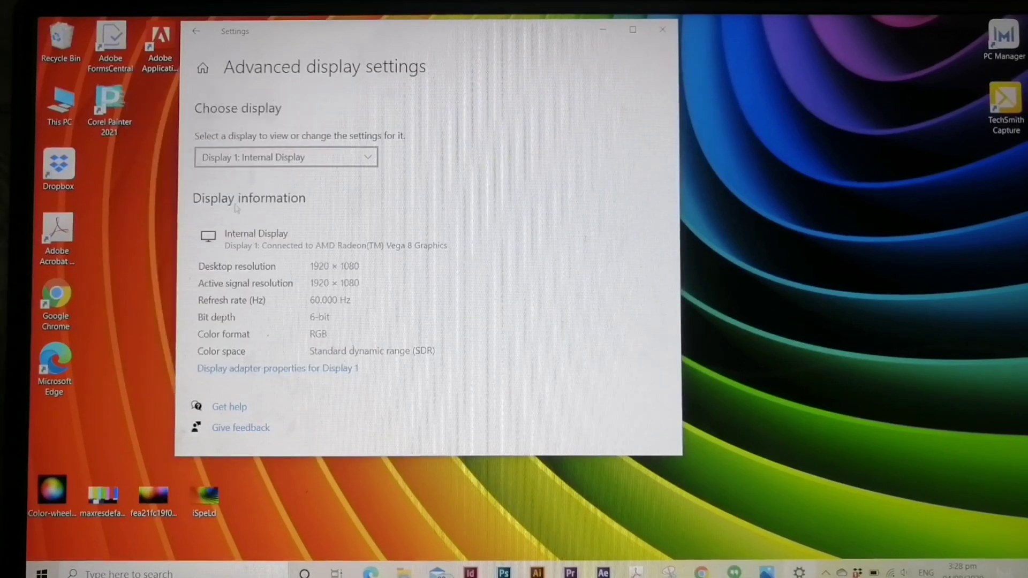
click(196, 31)
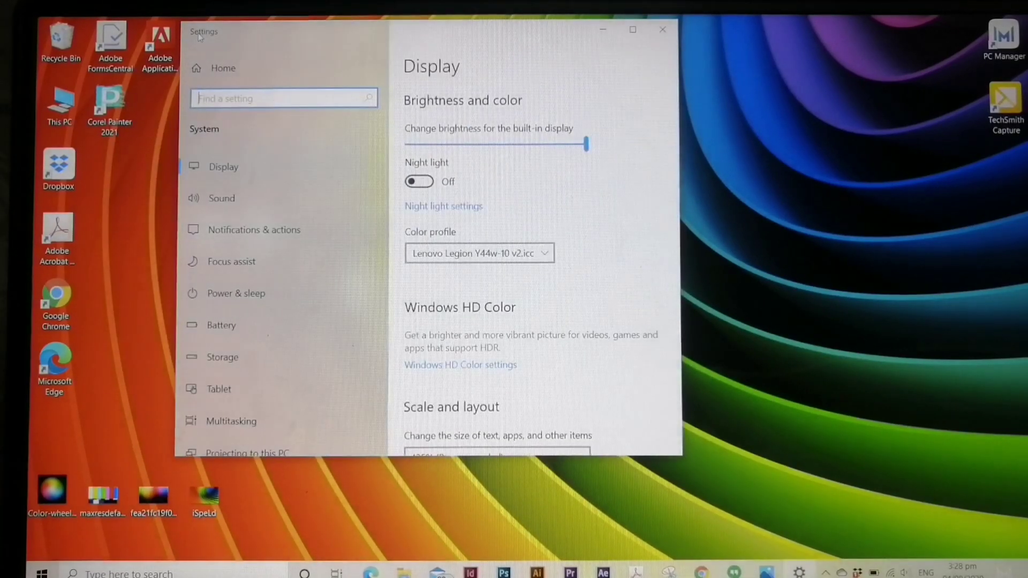
Step: Try the 10-04-11 d65 98cd, Acer PE320QK v2.icc and Asus ROG Strix XG27UQ v1.icc colour profiles
click(489, 254)
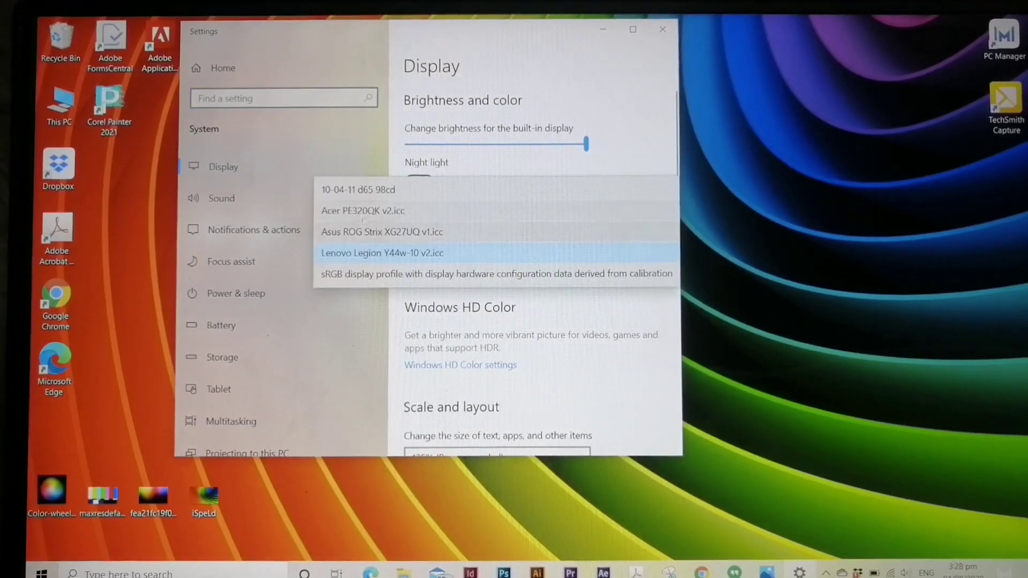
click(361, 188)
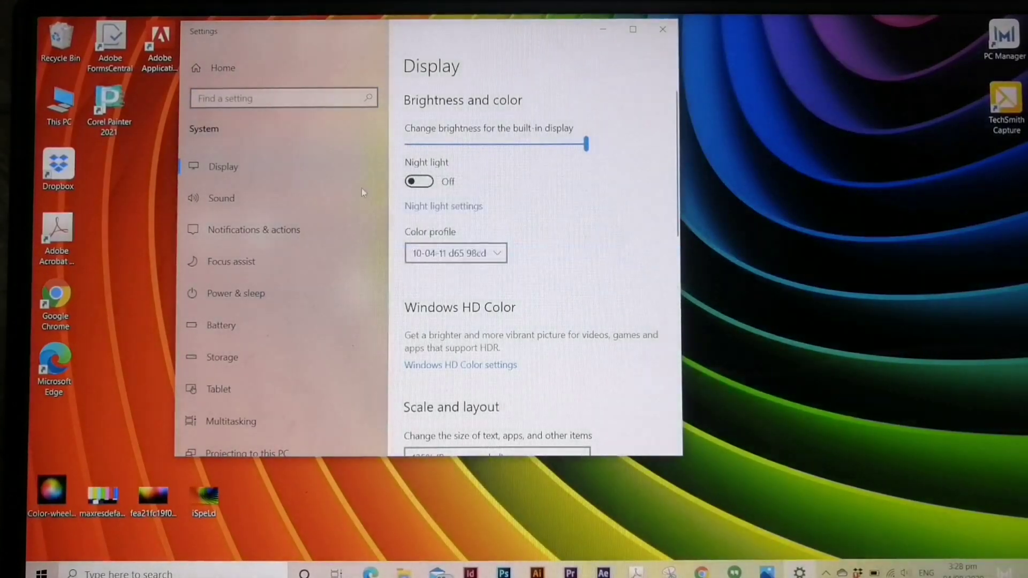
click(455, 253)
click(383, 272)
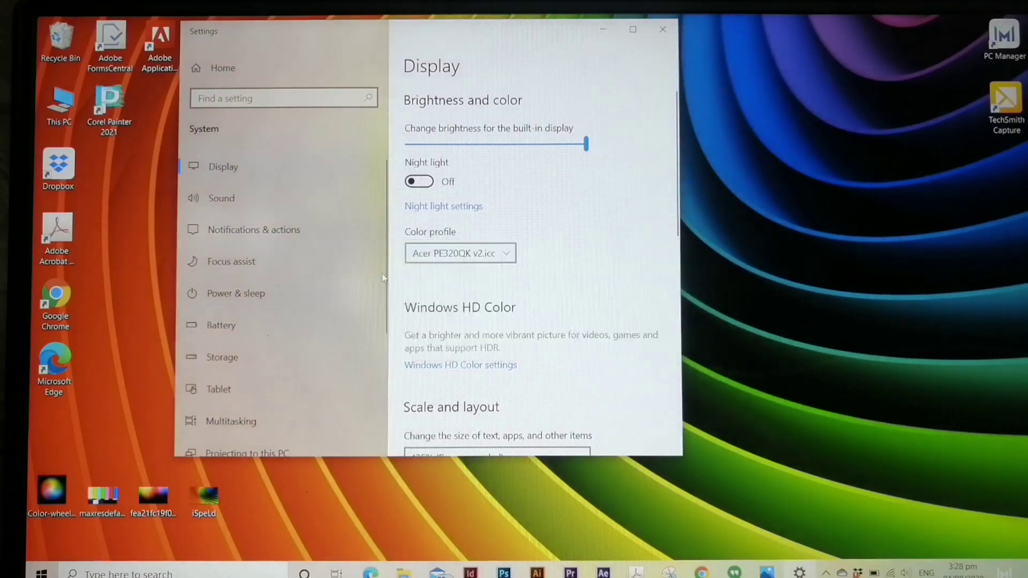
click(428, 262)
click(398, 274)
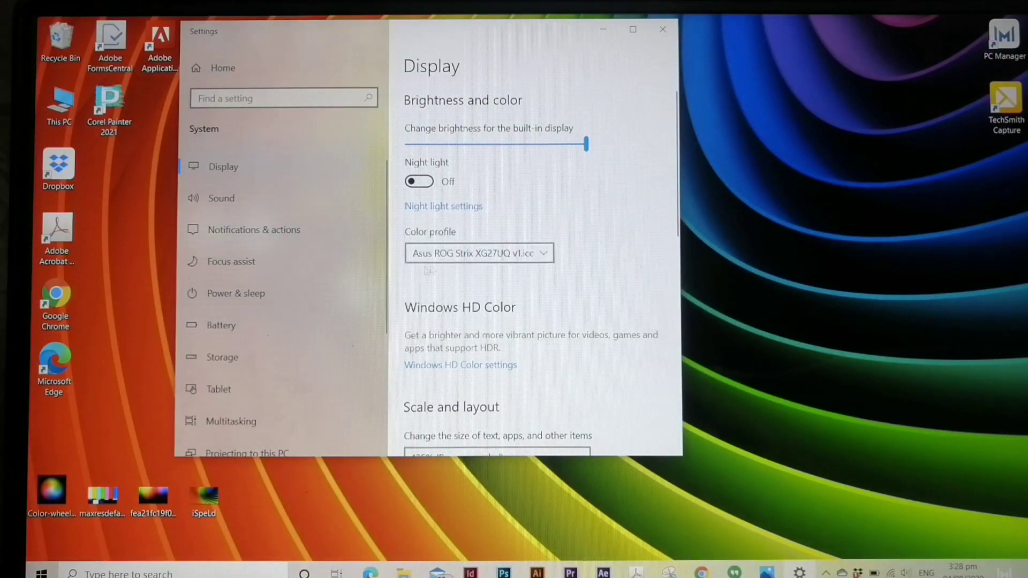
Step: Try the calibrated sRGB profile, then settle on Lenovo Legion Y44w-10 v2.icc
click(430, 262)
click(378, 274)
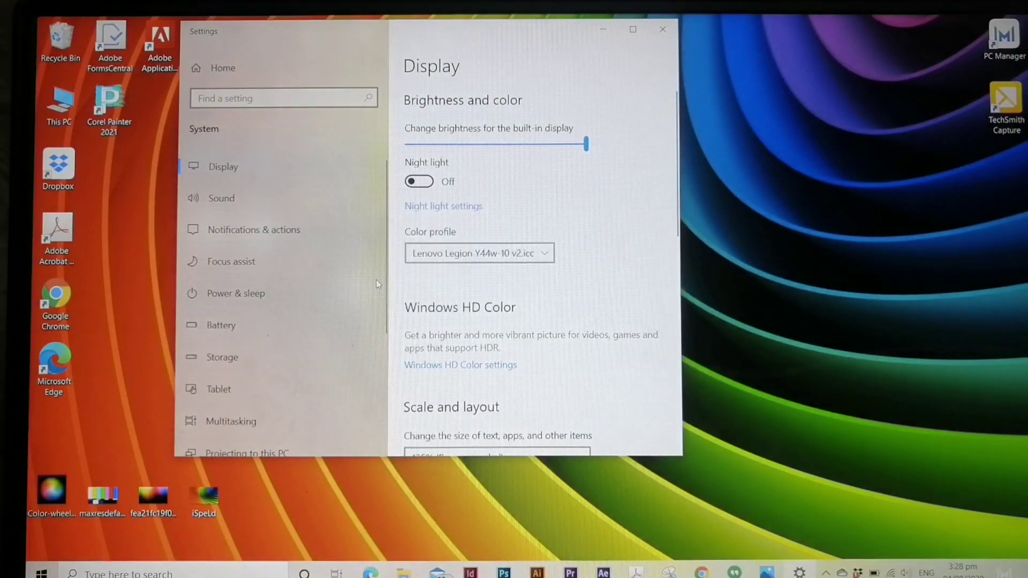
click(489, 263)
click(403, 276)
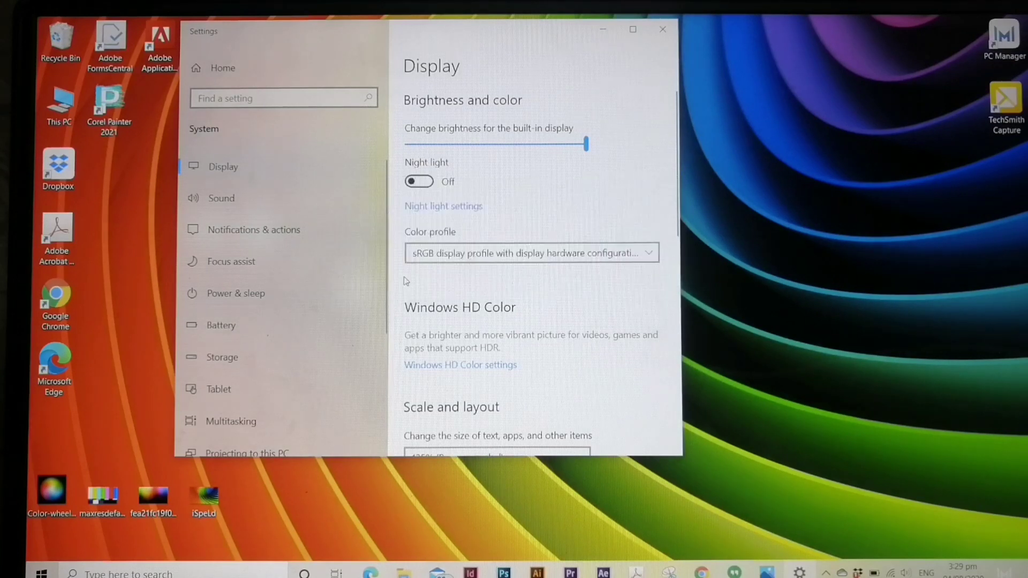
click(484, 248)
click(378, 242)
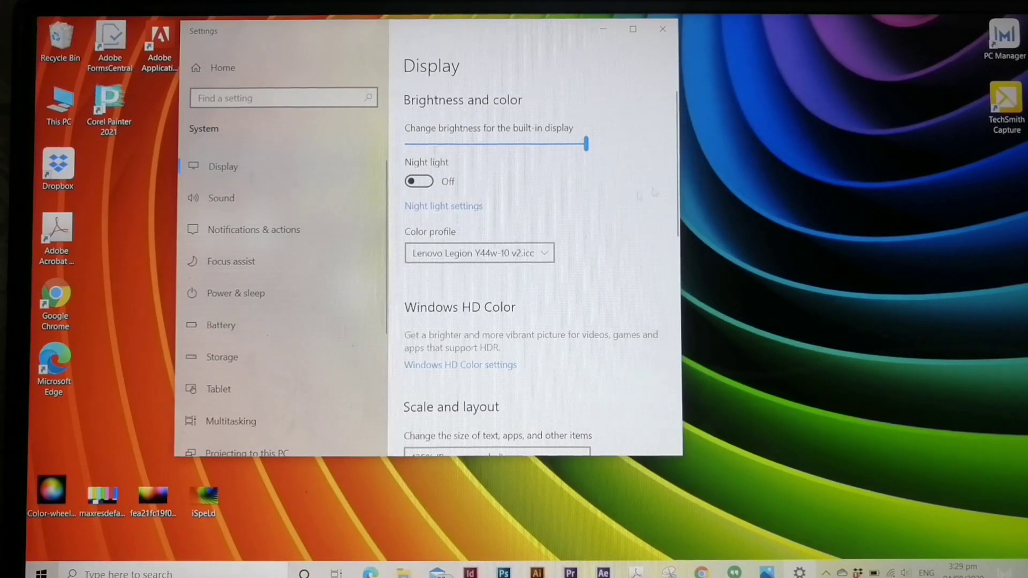
Step: Close the Settings window, leaving the desktop visible
click(662, 29)
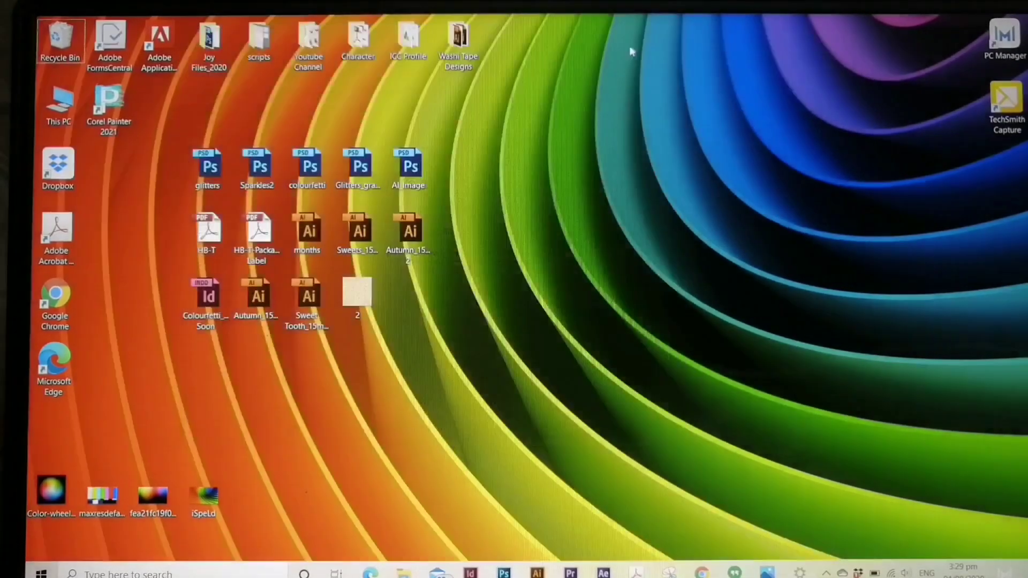
right_click(630, 48)
click(701, 174)
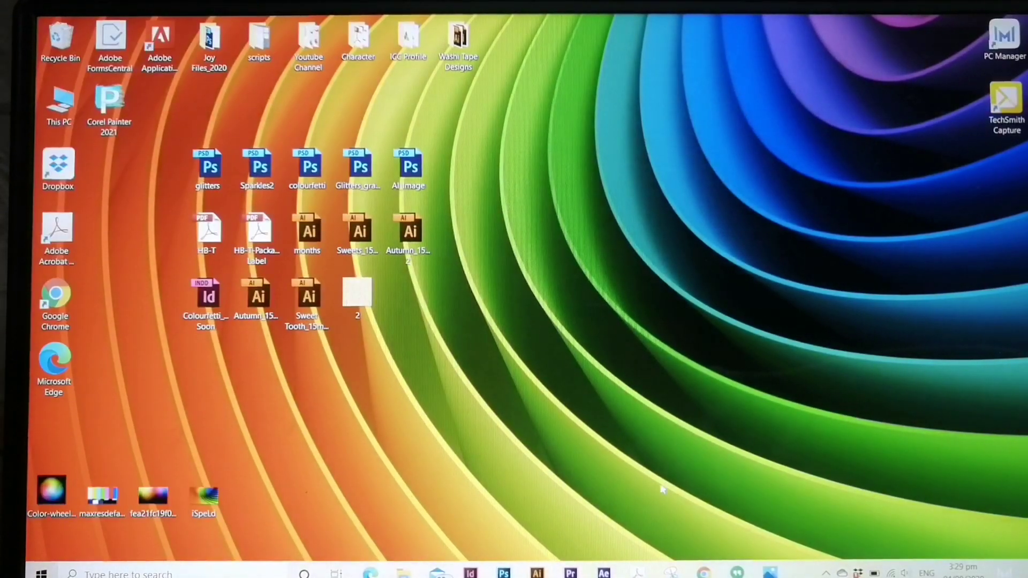
Step: View the Start menu's Power options without choosing one, then refresh the desktop
click(42, 573)
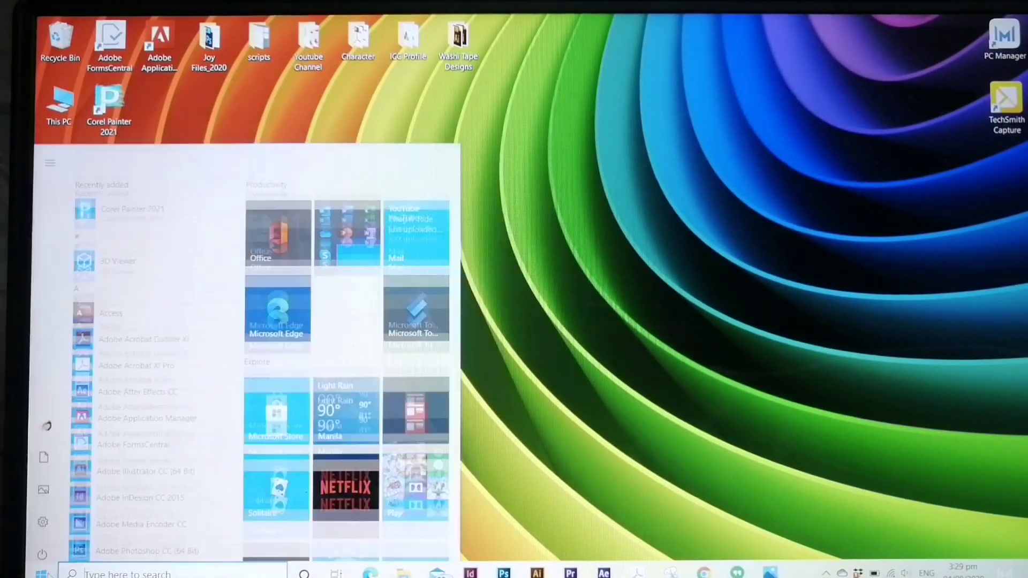
mouse_move(47, 549)
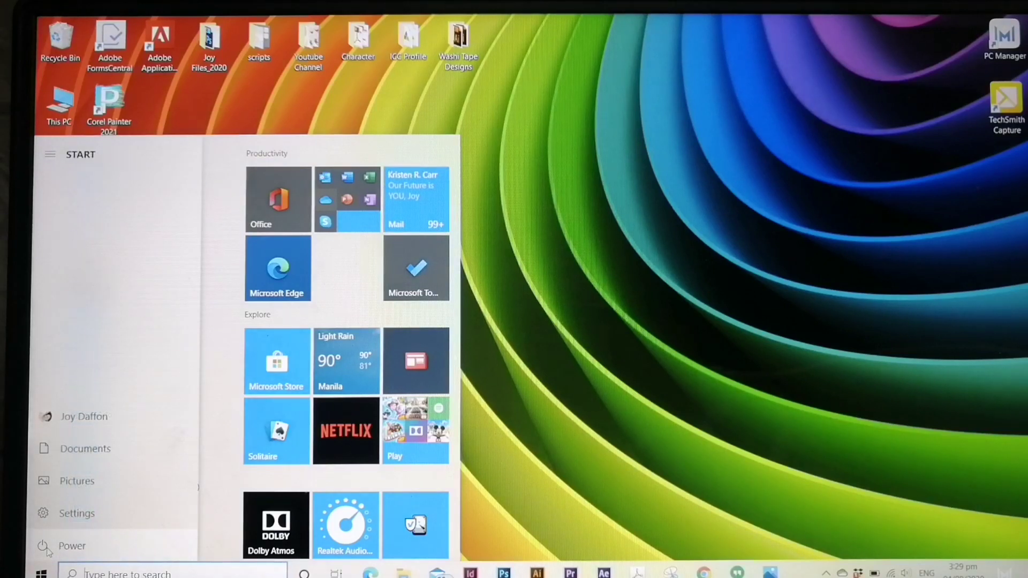
click(47, 549)
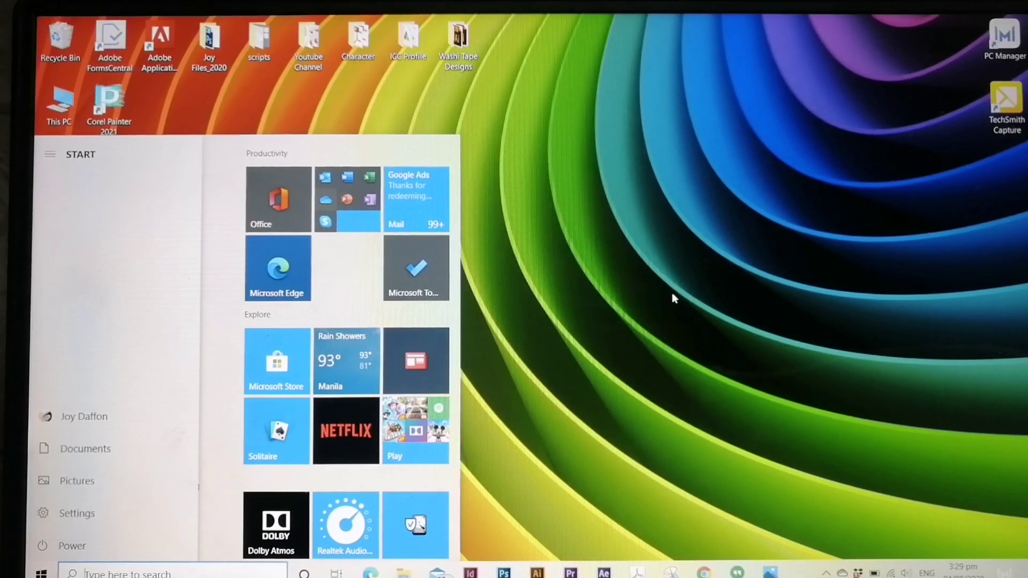
click(676, 252)
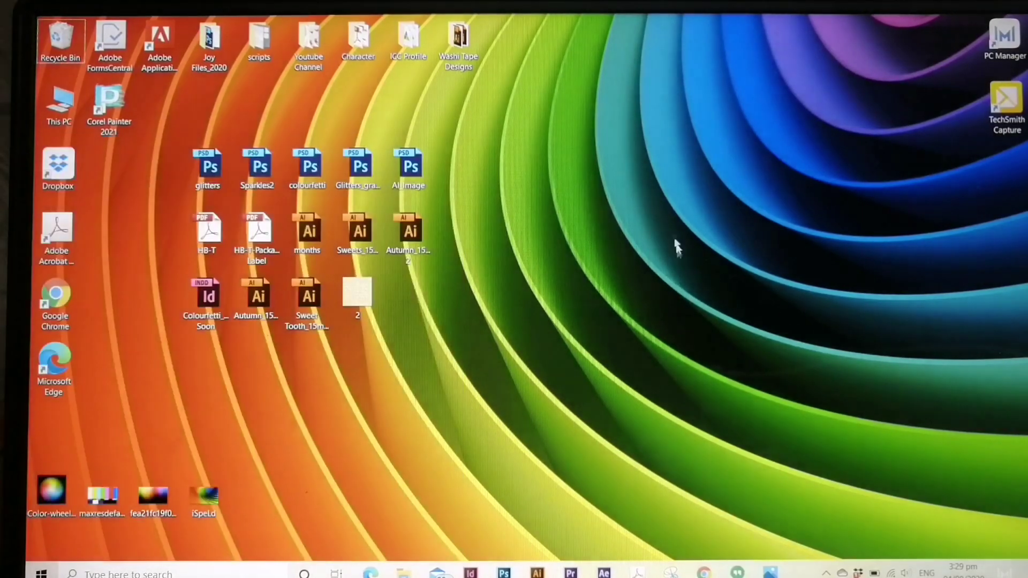
right_click(642, 183)
click(670, 225)
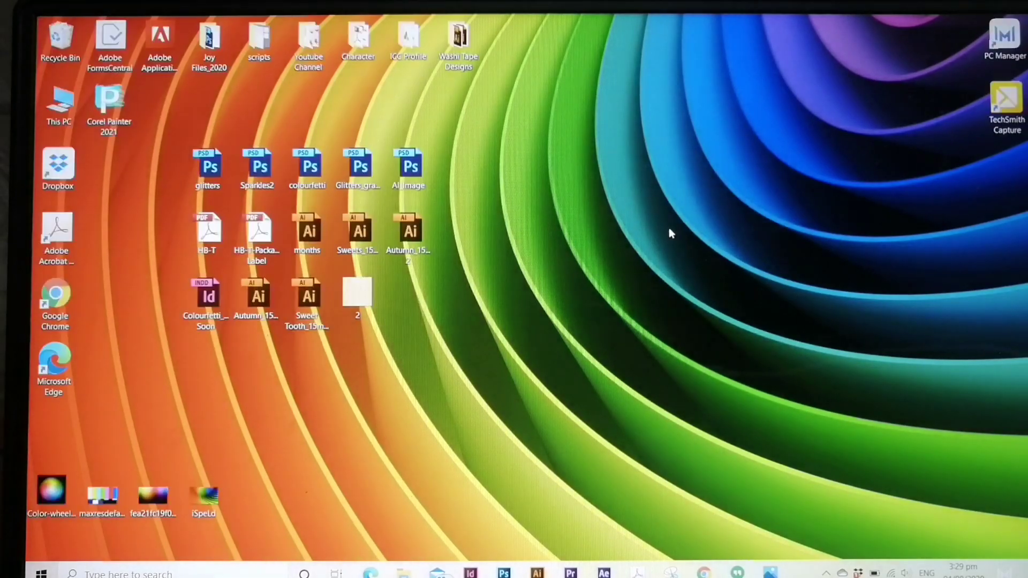